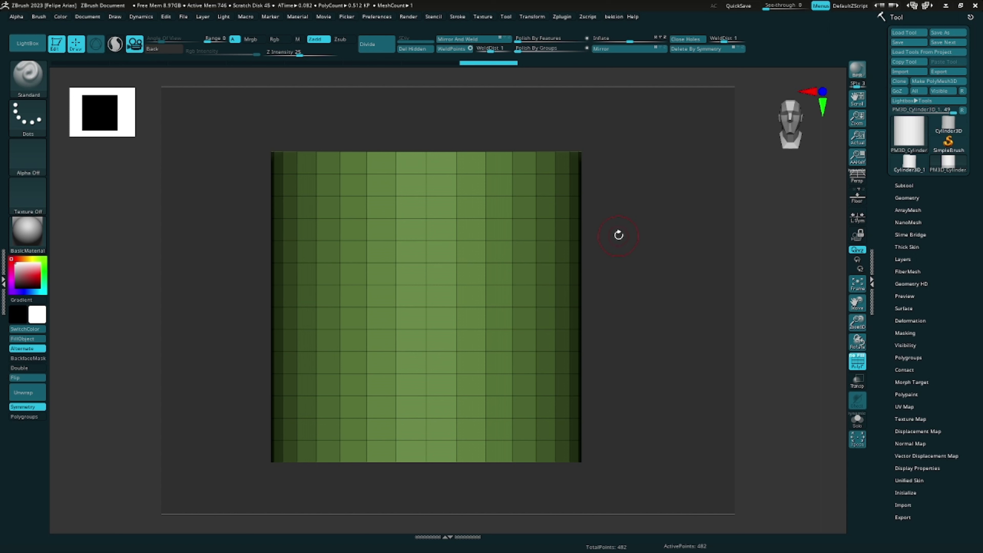
# Square the view and give the cylinder's top band its own polygroup
pyautogui.moveTo(628, 225)
pyautogui.mouseDown()
pyautogui.moveTo(621, 206)
pyautogui.moveTo(630, 206)
pyautogui.mouseUp()
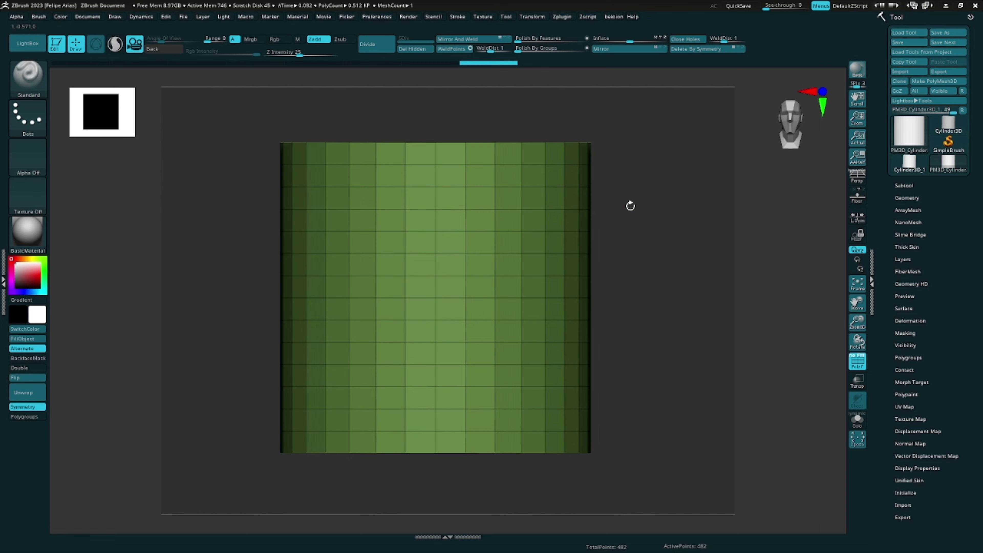
pyautogui.press('space')
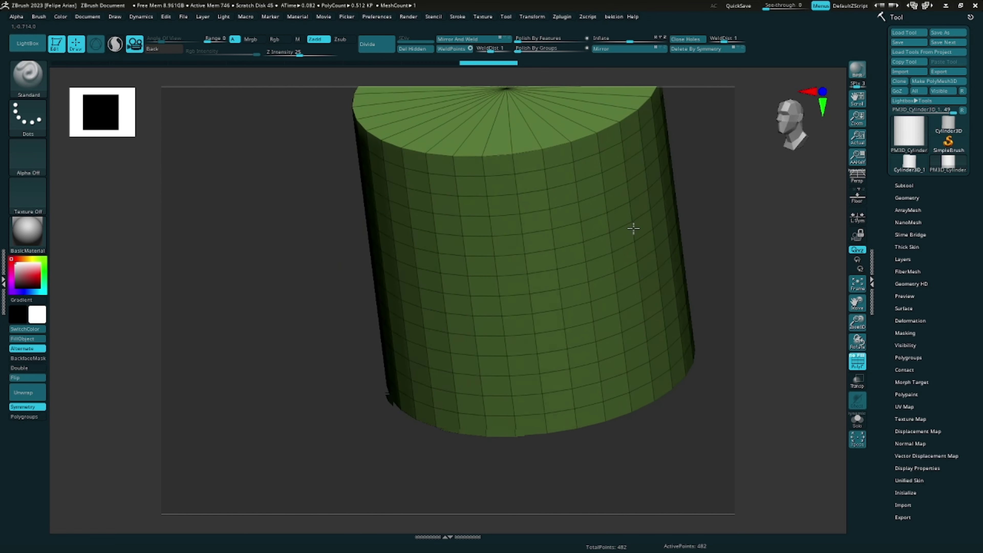
pyautogui.moveTo(432, 211); pyautogui.dragTo(586, 223)
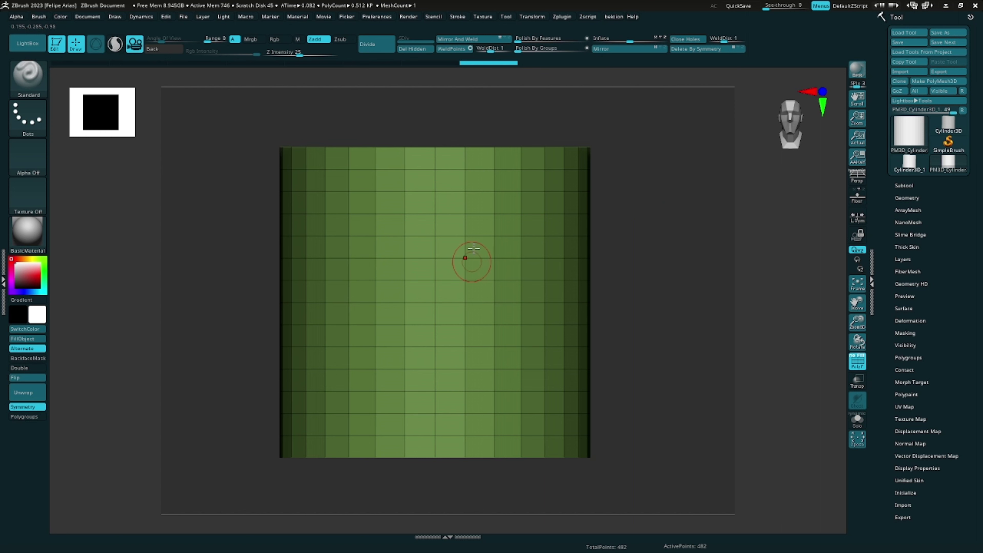
pyautogui.moveTo(248, 112)
pyautogui.keyDown('ctrl'); pyautogui.keyDown('shift'); pyautogui.mouseDown()
pyautogui.moveTo(631, 208)
pyautogui.moveTo(632, 222)
pyautogui.mouseUp(); pyautogui.keyUp('shift'); pyautogui.keyUp('ctrl')
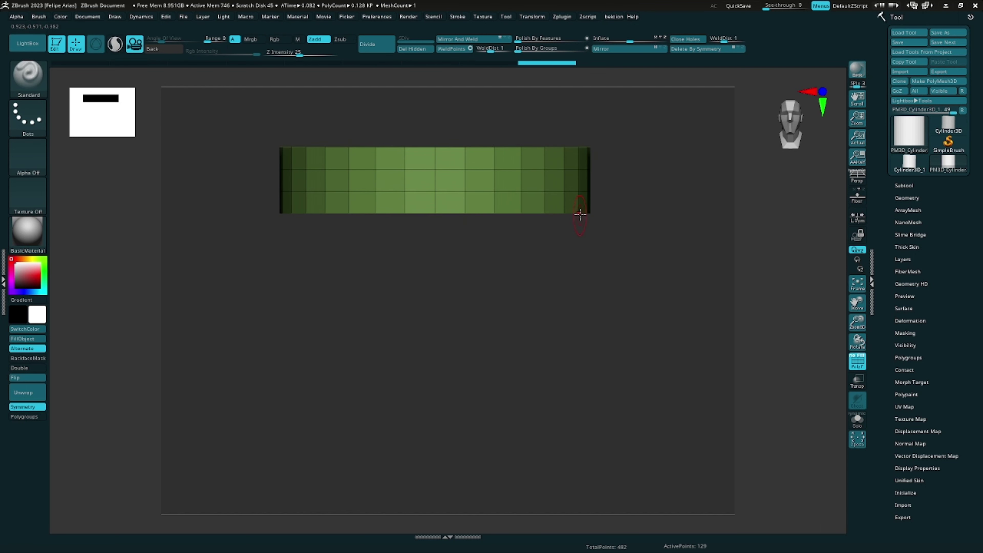
pyautogui.hotkey('ctrl', 'w')
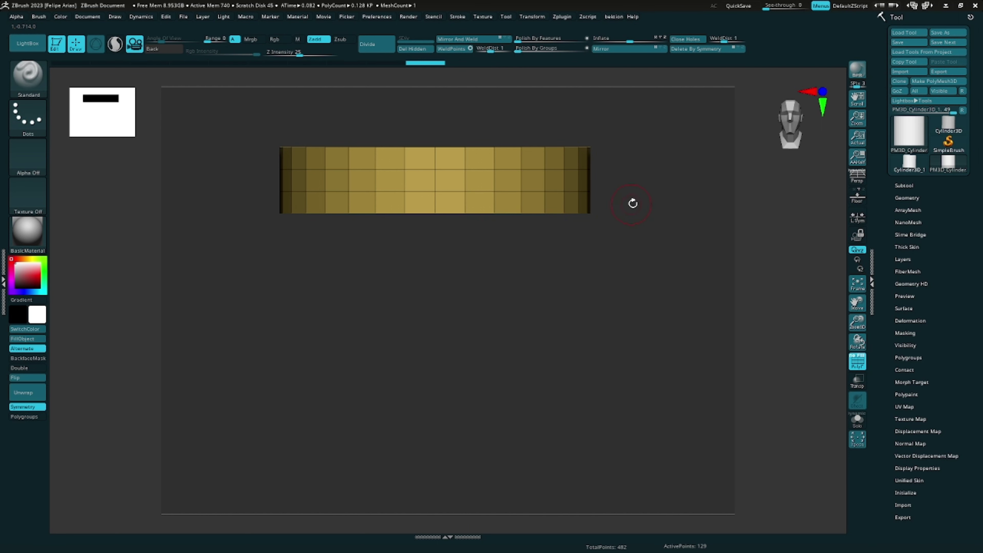
pyautogui.keyDown('ctrl'); pyautogui.keyDown('shift'); pyautogui.click(646, 210); pyautogui.keyUp('shift'); pyautogui.keyUp('ctrl')
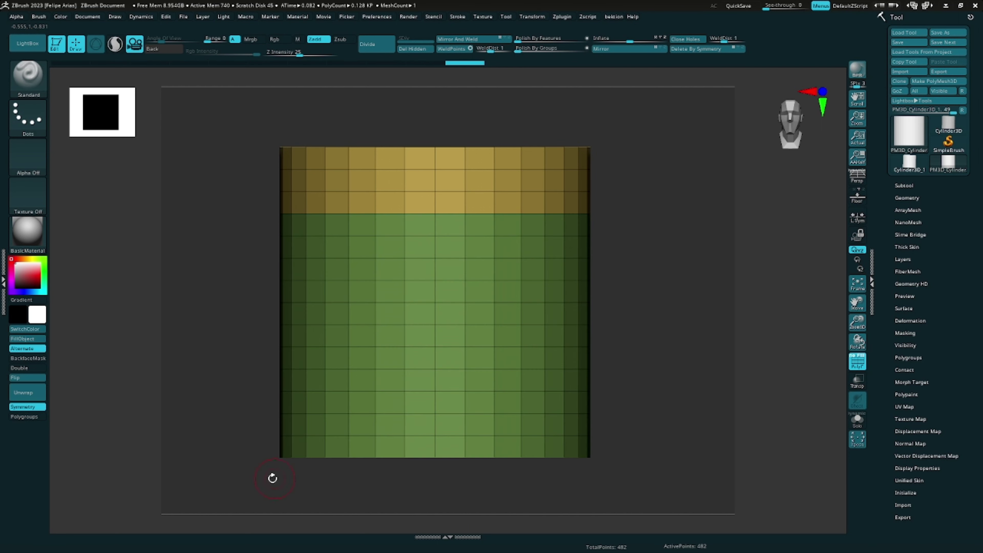
# Give the cylinder's bottom band its own polygroup and unhide the whole mesh
pyautogui.keyDown('ctrl'); pyautogui.keyDown('shift'); pyautogui.moveTo(263, 489); pyautogui.dragTo(642, 380); pyautogui.keyUp('shift'); pyautogui.keyUp('ctrl')
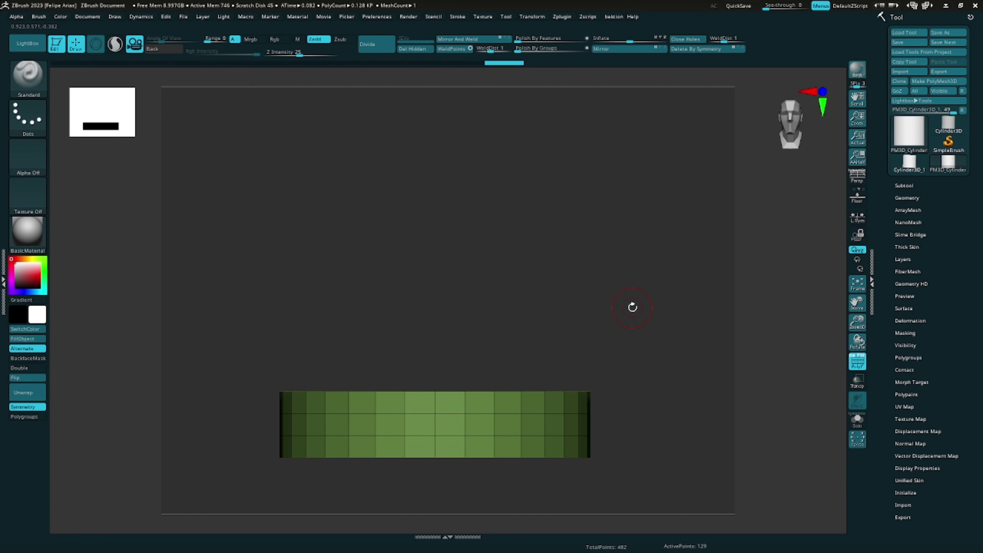
pyautogui.hotkey('ctrl', 'w')
pyautogui.keyDown('ctrl'); pyautogui.keyDown('shift'); pyautogui.click(638, 340); pyautogui.keyUp('shift'); pyautogui.keyUp('ctrl')
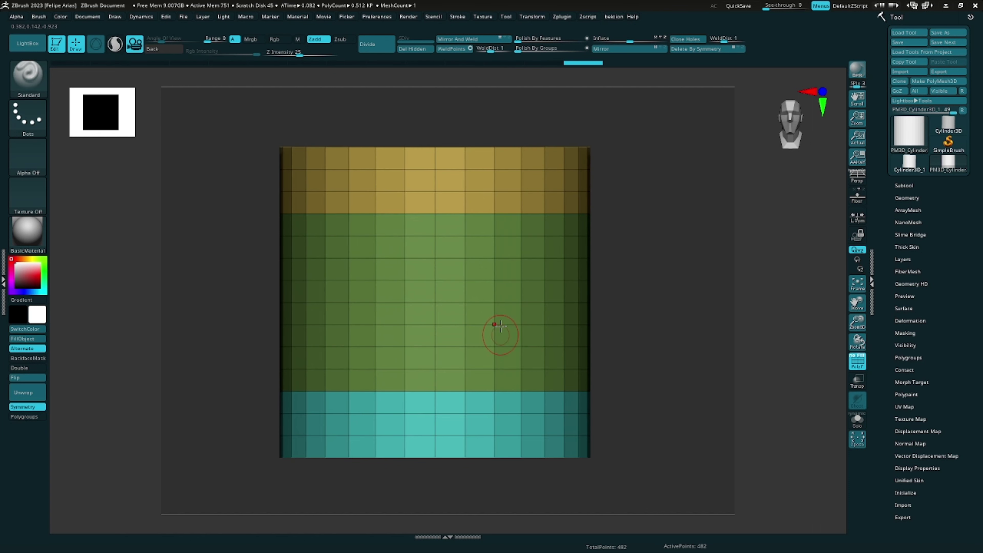
pyautogui.moveTo(650, 280)
pyautogui.mouseDown()
pyautogui.moveTo(651, 292)
pyautogui.moveTo(660, 278)
pyautogui.moveTo(609, 168)
pyautogui.mouseUp()
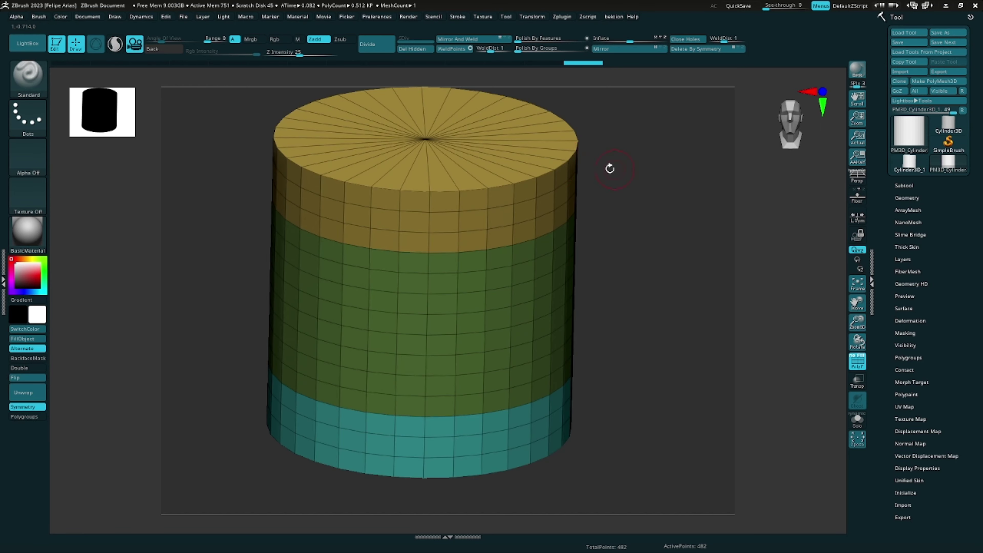
# Isolate and delete the cylinder's top cap
pyautogui.moveTo(641, 227)
pyautogui.mouseDown()
pyautogui.moveTo(642, 138)
pyautogui.moveTo(642, 302)
pyautogui.mouseUp()
pyautogui.moveTo(534, 176); pyautogui.dragTo(649, 149)
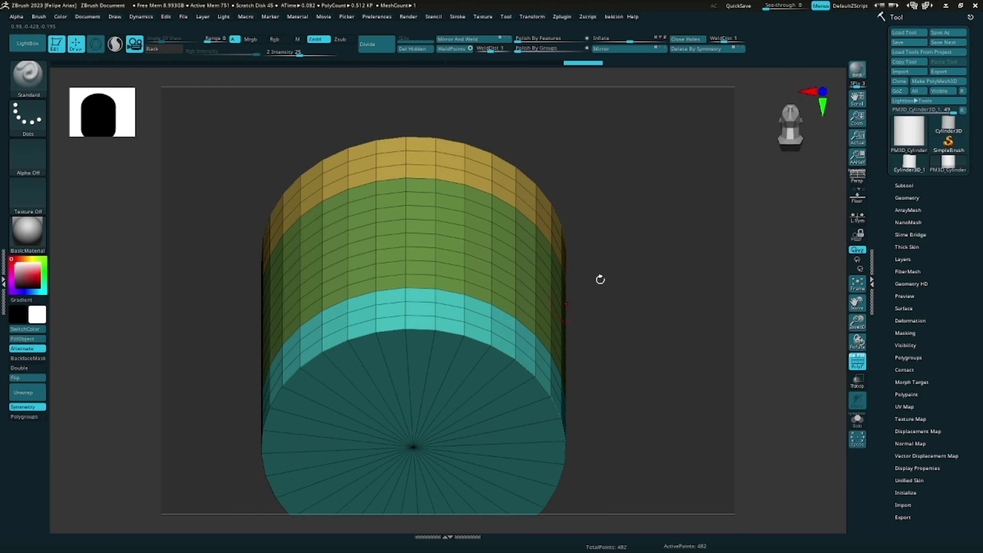
pyautogui.keyDown('shift'); pyautogui.moveTo(598, 279); pyautogui.dragTo(632, 266); pyautogui.keyUp('shift')
pyautogui.moveTo(660, 200)
pyautogui.mouseDown()
pyautogui.moveTo(644, 220)
pyautogui.moveTo(658, 200)
pyautogui.mouseUp()
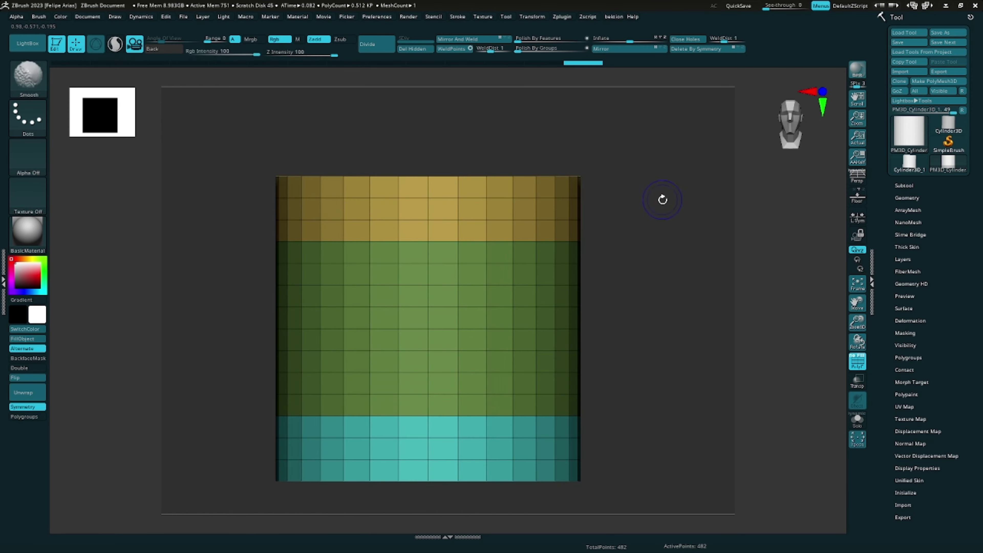
pyautogui.keyDown('ctrl'); pyautogui.keyDown('shift'); pyautogui.moveTo(375, 150); pyautogui.dragTo(656, 196); pyautogui.keyUp('shift'); pyautogui.keyUp('ctrl')
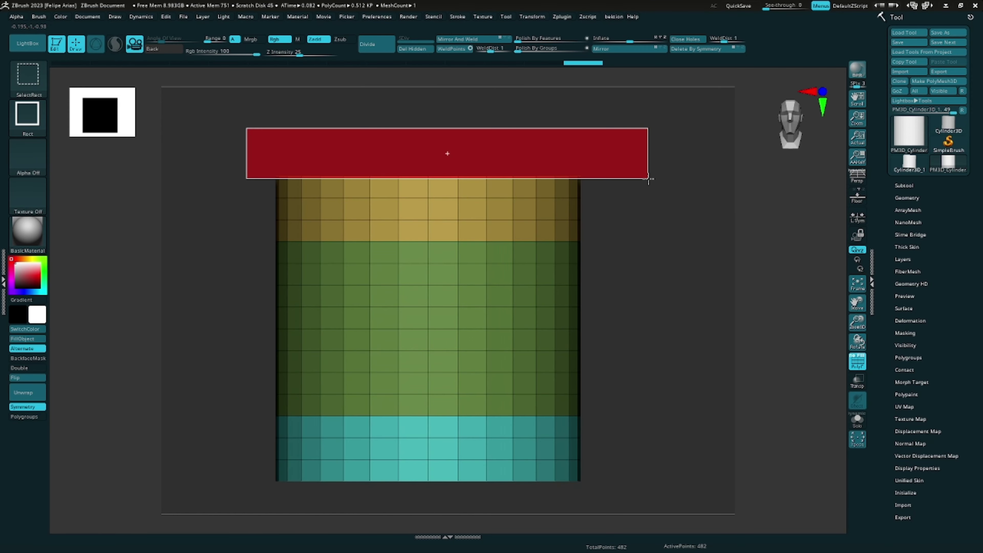
pyautogui.hotkey('ctrl', 'z')
pyautogui.hotkey('ctrl', 'z')
pyautogui.hotkey('ctrl', 'z')
pyautogui.hotkey('ctrl', 'z')
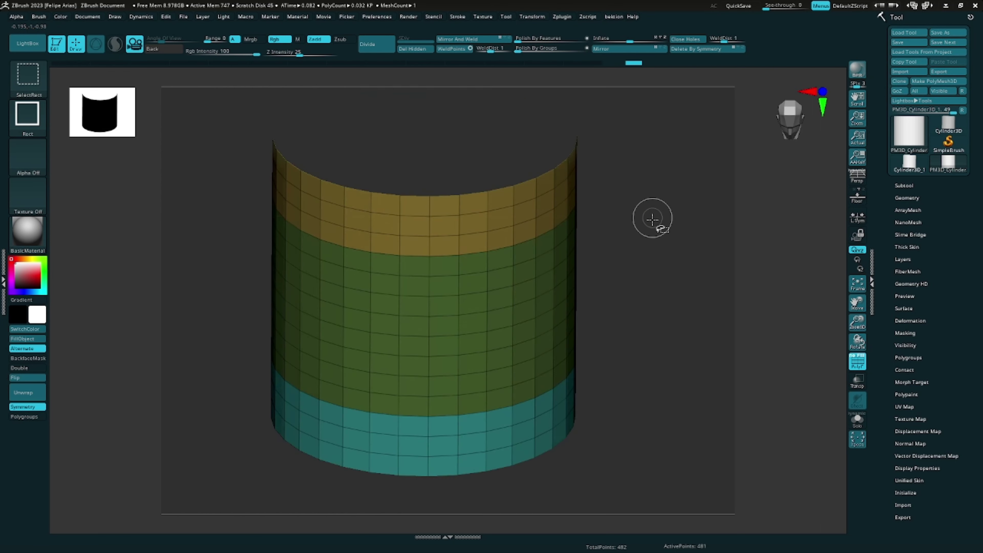
pyautogui.hotkey('ctrl', 'z')
pyautogui.hotkey('ctrl', 'z')
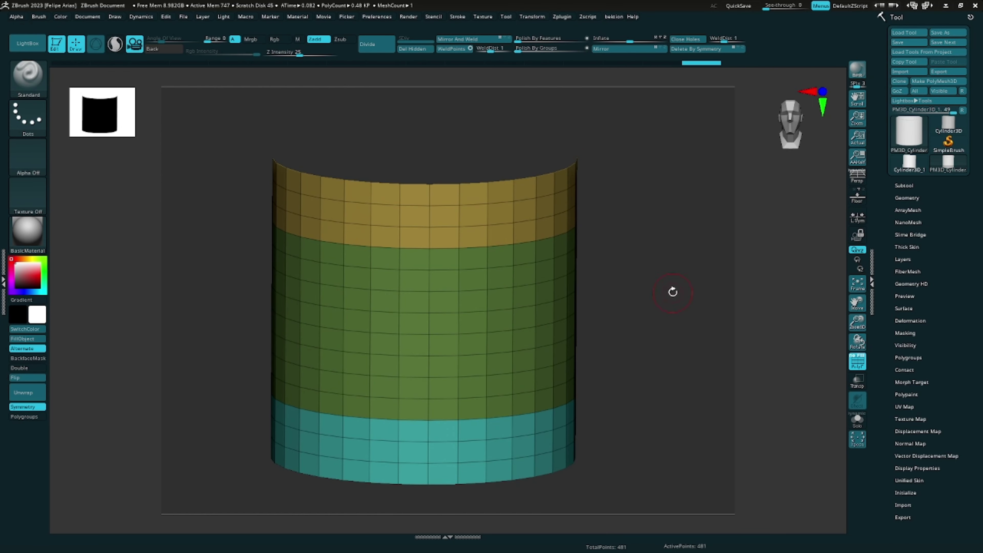
pyautogui.moveTo(673, 289)
pyautogui.keyDown('shift'); pyautogui.mouseDown()
pyautogui.moveTo(662, 219)
pyautogui.moveTo(639, 313)
pyautogui.mouseUp(); pyautogui.keyUp('shift')
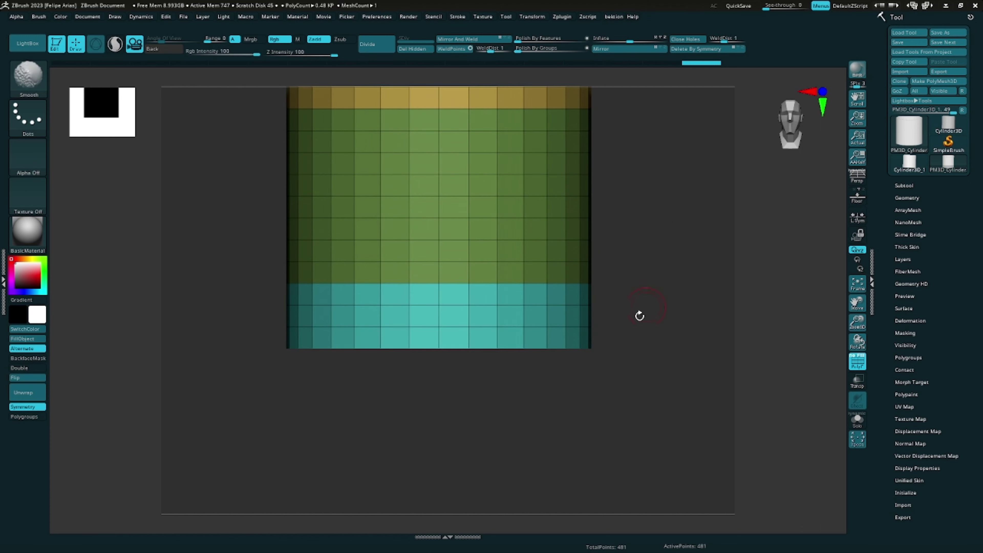
# Isolate and delete the bottom cap with Del Hidden, leaving an open tube
pyautogui.moveTo(634, 391)
pyautogui.keyDown('ctrl'); pyautogui.keyDown('shift'); pyautogui.mouseDown()
pyautogui.moveTo(280, 364)
pyautogui.moveTo(287, 367)
pyautogui.moveTo(241, 336)
pyautogui.mouseUp(); pyautogui.keyUp('shift'); pyautogui.keyUp('ctrl')
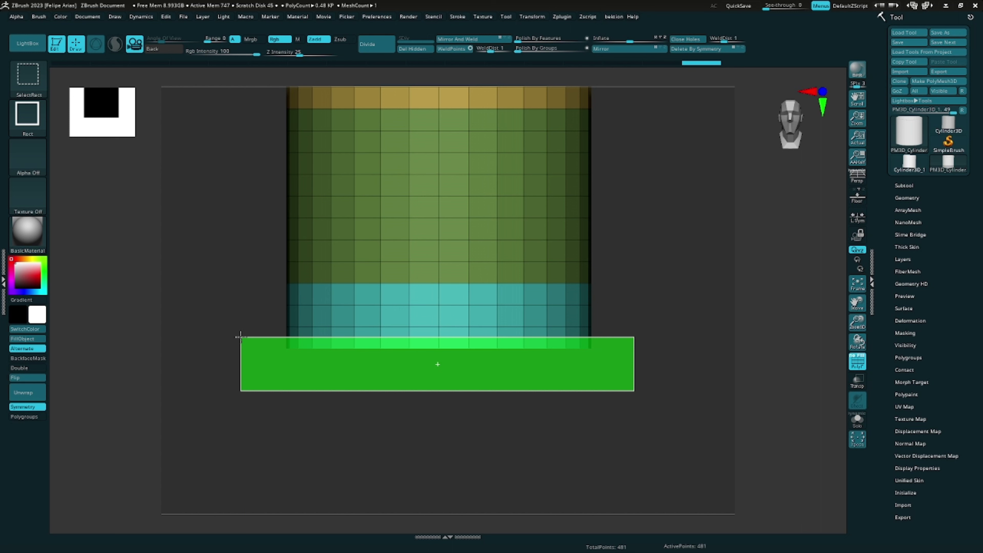
pyautogui.keyDown('ctrl'); pyautogui.keyDown('shift'); pyautogui.moveTo(240, 337); pyautogui.dragTo(244, 333); pyautogui.keyUp('shift'); pyautogui.keyUp('ctrl')
pyautogui.moveTo(632, 314)
pyautogui.mouseDown()
pyautogui.moveTo(636, 241)
pyautogui.moveTo(634, 287)
pyautogui.moveTo(649, 286)
pyautogui.mouseUp()
pyautogui.keyDown('ctrl'); pyautogui.keyDown('shift'); pyautogui.click(642, 329); pyautogui.keyUp('shift'); pyautogui.keyUp('ctrl')
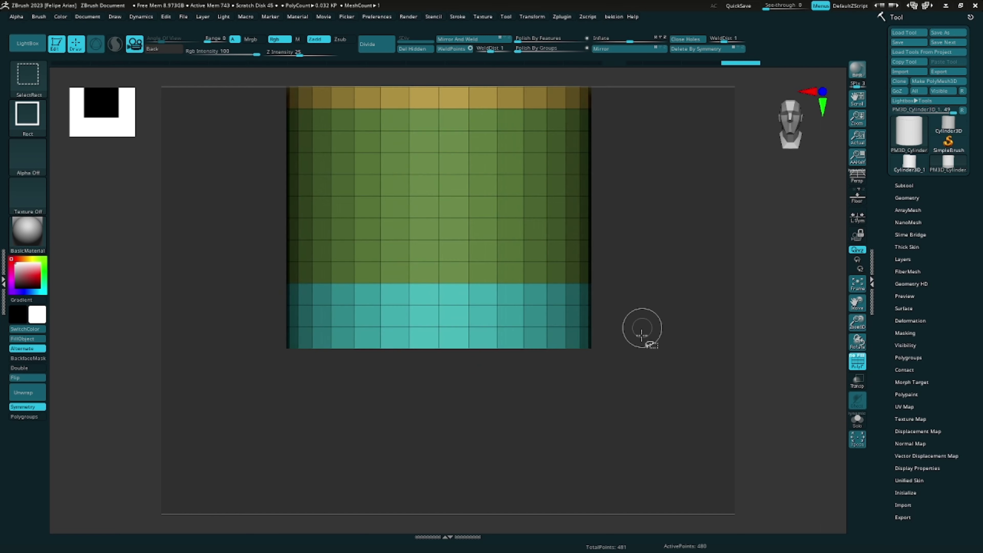
pyautogui.moveTo(642, 329); pyautogui.dragTo(657, 252)
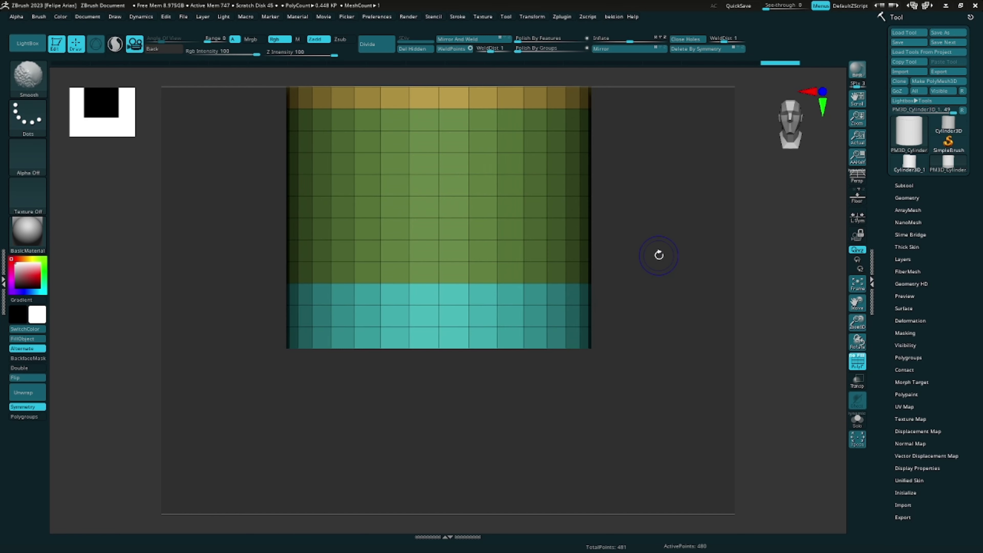
pyautogui.click(414, 49)
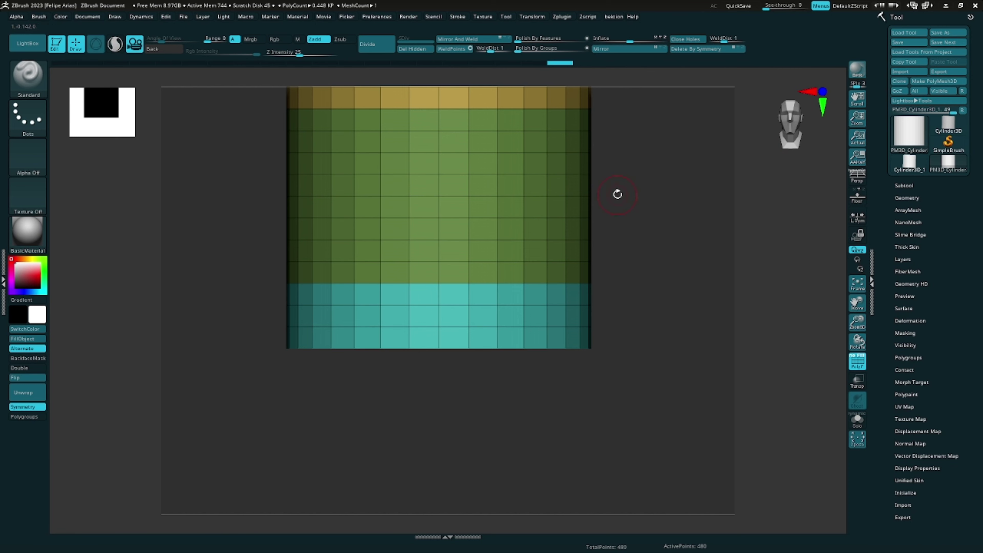
pyautogui.moveTo(617, 194); pyautogui.dragTo(496, 227)
# Split the tube by polygroups into three SubTools using Groups Split
pyautogui.moveTo(626, 221)
pyautogui.mouseDown()
pyautogui.moveTo(627, 206)
pyautogui.moveTo(553, 182)
pyautogui.moveTo(641, 241)
pyautogui.moveTo(643, 230)
pyautogui.moveTo(620, 234)
pyautogui.moveTo(634, 226)
pyautogui.moveTo(618, 257)
pyautogui.moveTo(625, 259)
pyautogui.moveTo(627, 233)
pyautogui.moveTo(626, 267)
pyautogui.mouseUp()
pyautogui.keyDown('shift'); pyautogui.moveTo(633, 217); pyautogui.dragTo(472, 184); pyautogui.keyUp('shift')
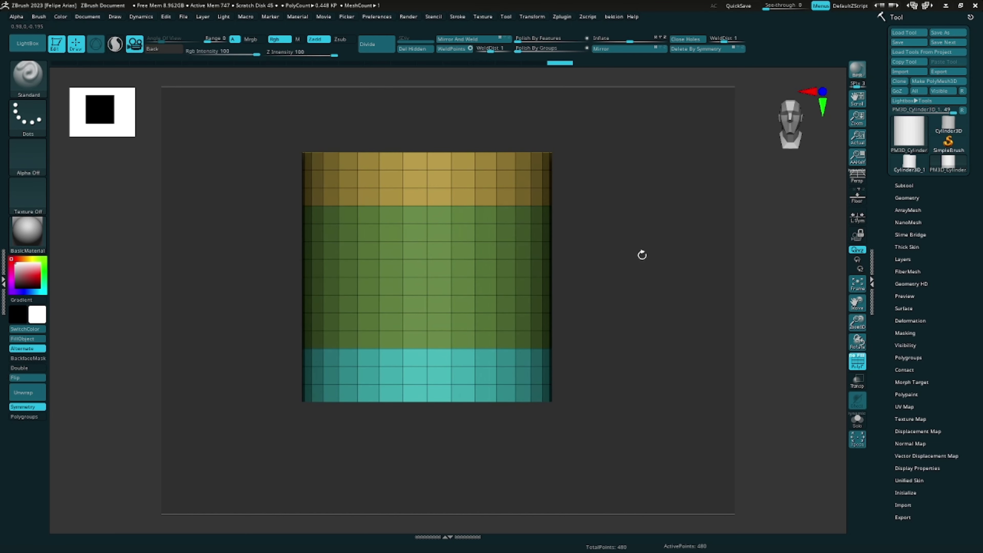
pyautogui.moveTo(533, 248)
pyautogui.keyDown('alt'); pyautogui.mouseDown()
pyautogui.moveTo(615, 215)
pyautogui.moveTo(603, 213)
pyautogui.mouseUp(); pyautogui.keyUp('alt')
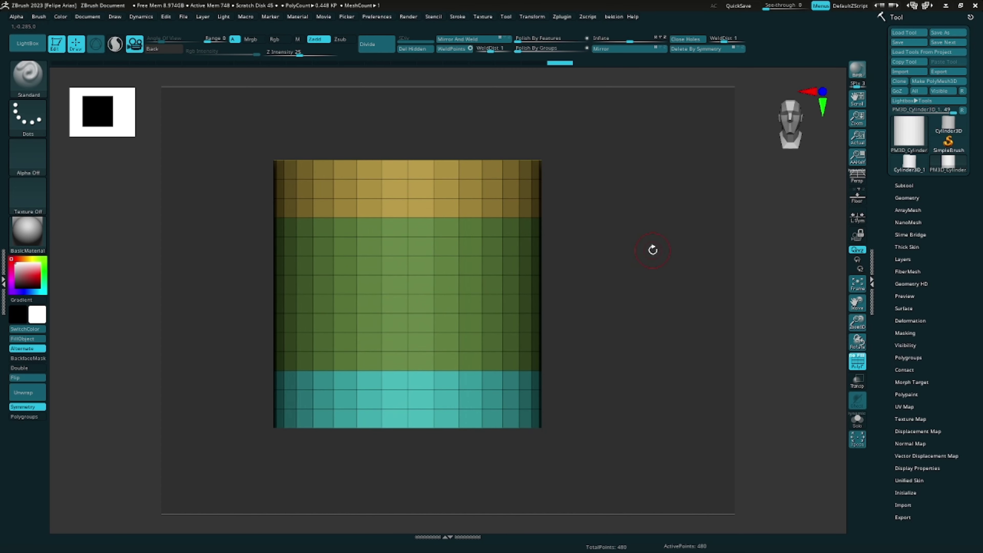
pyautogui.click(902, 186)
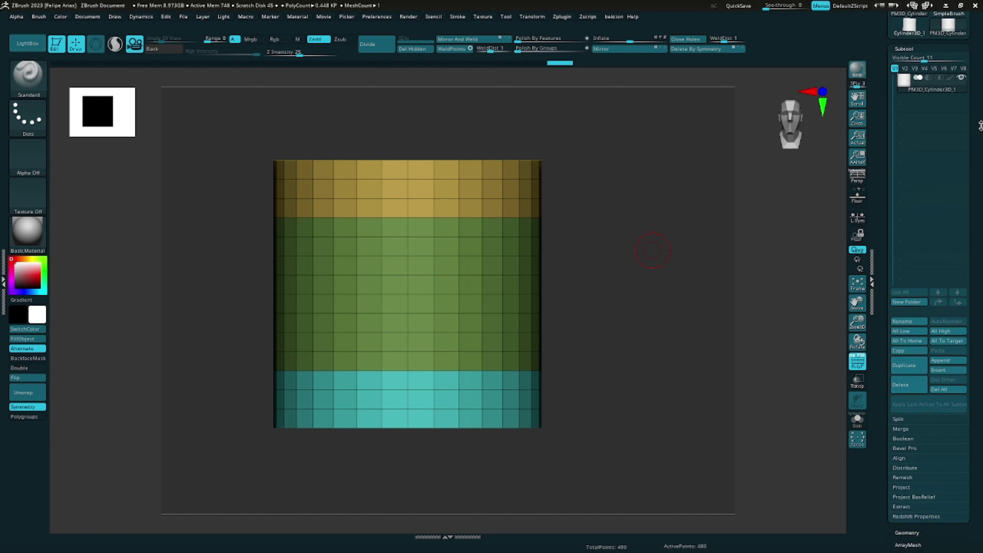
pyautogui.moveTo(974, 149); pyautogui.dragTo(974, 98)
pyautogui.click(898, 339)
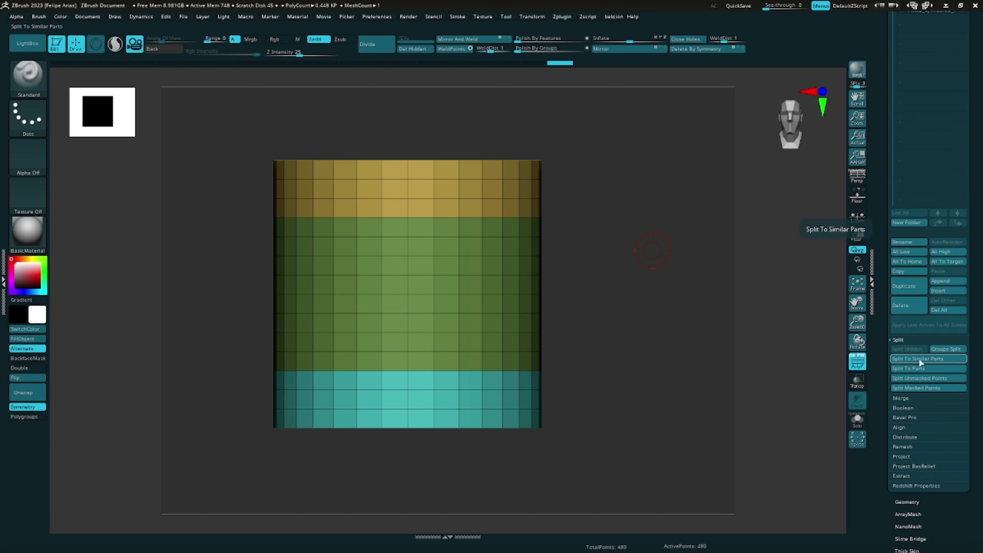
pyautogui.click(940, 350)
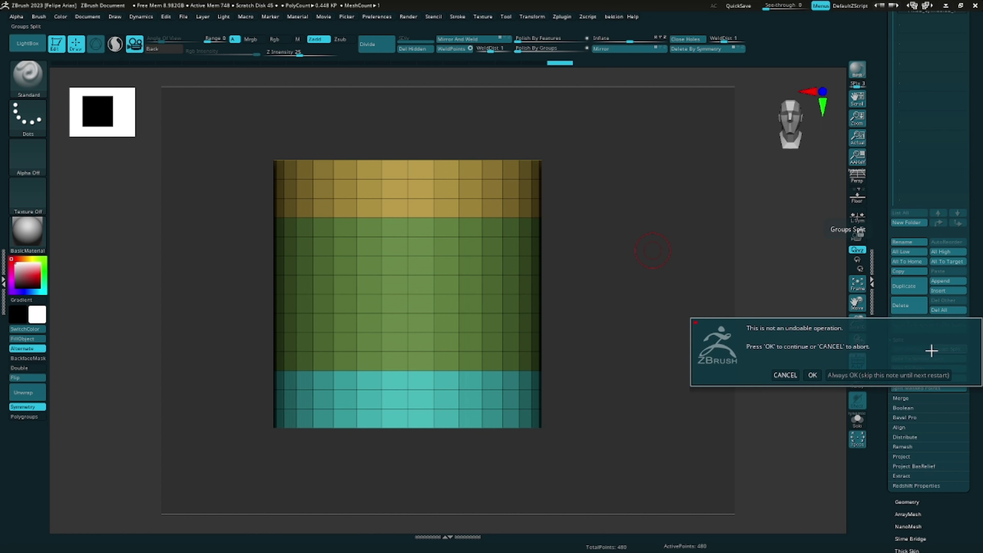
pyautogui.click(811, 375)
# Check the three band SubTools and expand the Subtool Merge options
pyautogui.scroll(5, 979, 140)
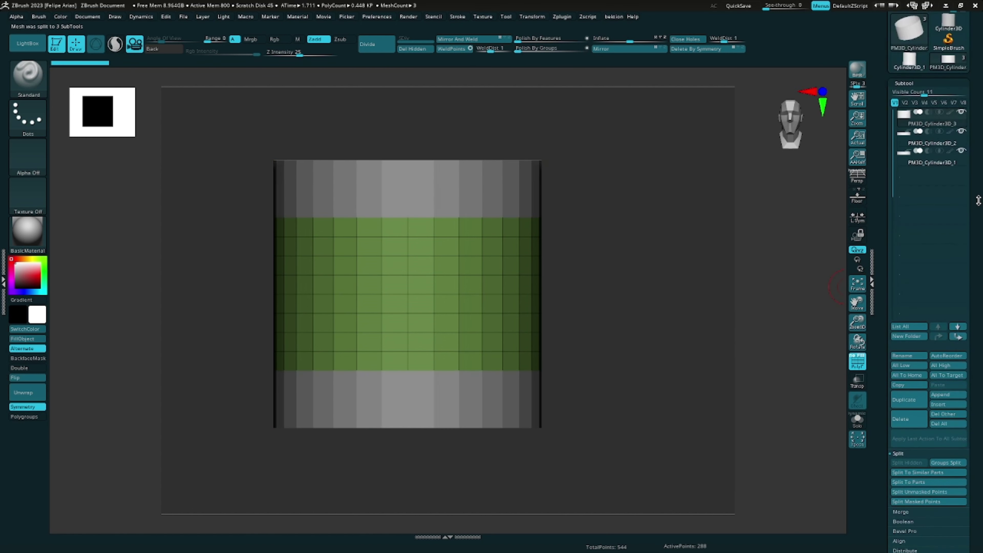
pyautogui.moveTo(589, 241); pyautogui.dragTo(444, 194)
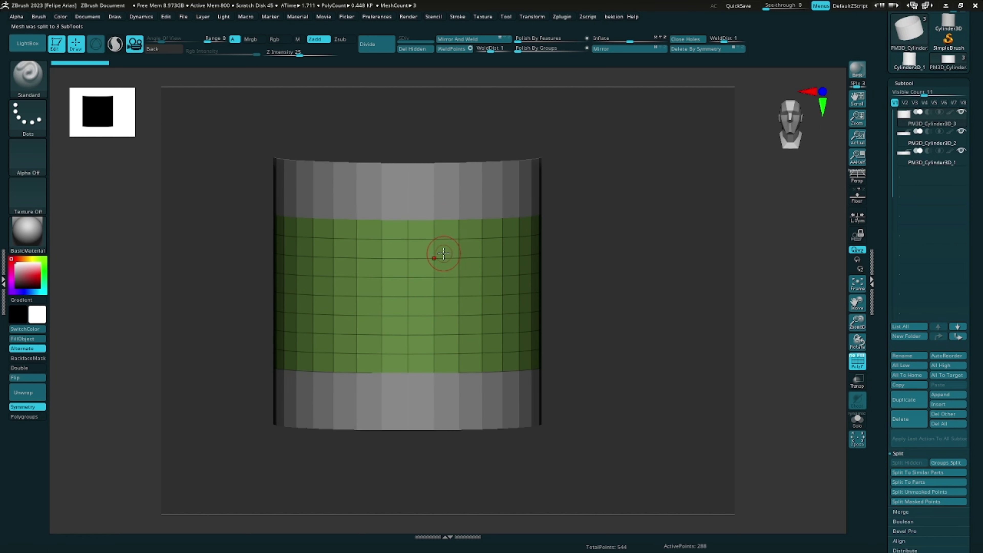
pyautogui.keyDown('shift'); pyautogui.moveTo(546, 257); pyautogui.dragTo(554, 246); pyautogui.keyUp('shift')
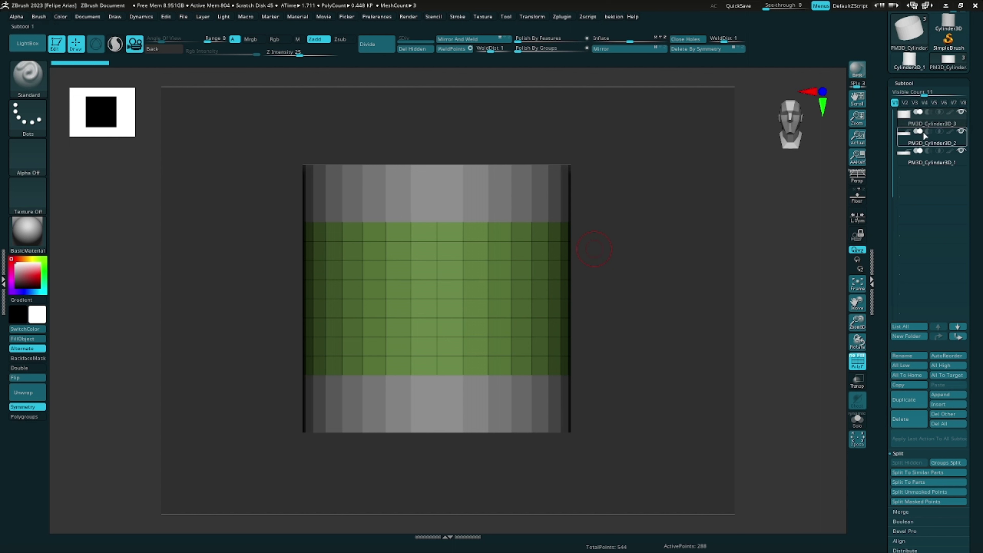
pyautogui.moveTo(930, 156)
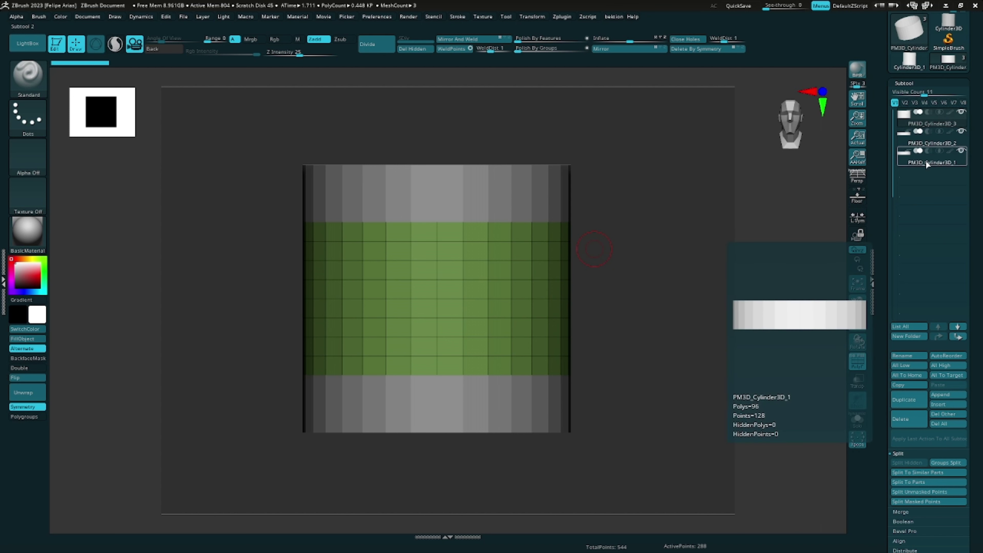
pyautogui.click(961, 112)
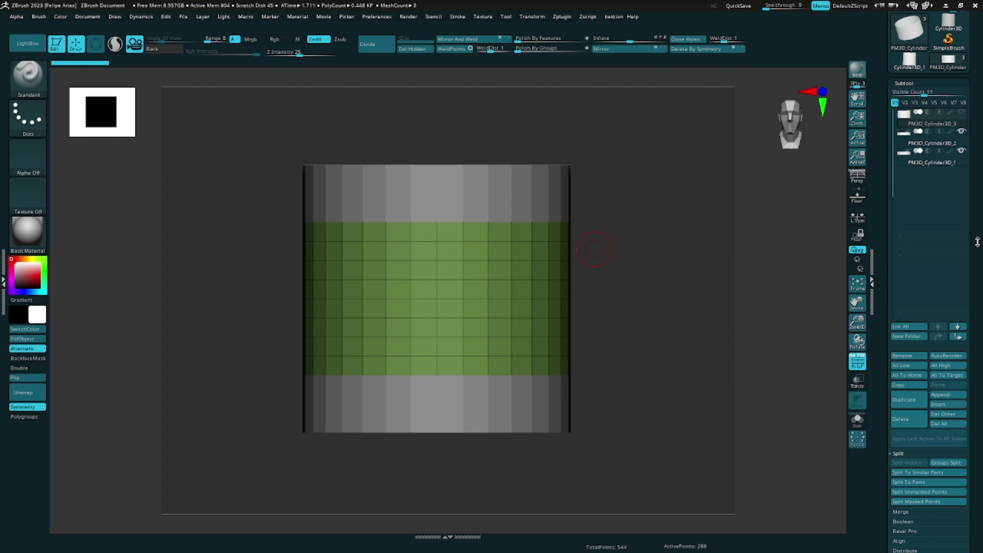
pyautogui.click(900, 511)
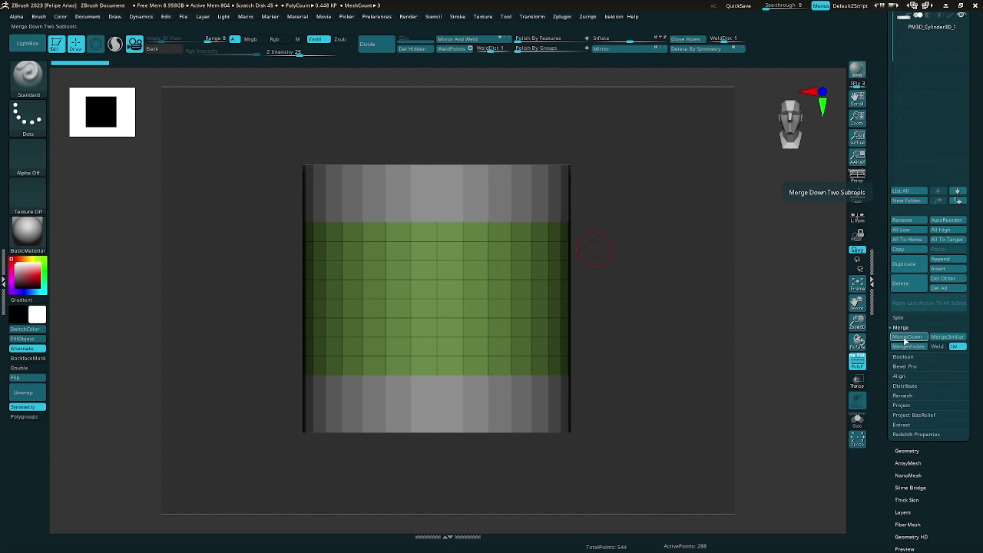
# Merge the three band SubTools back into a single SubTool
pyautogui.click(904, 337)
pyautogui.click(814, 359)
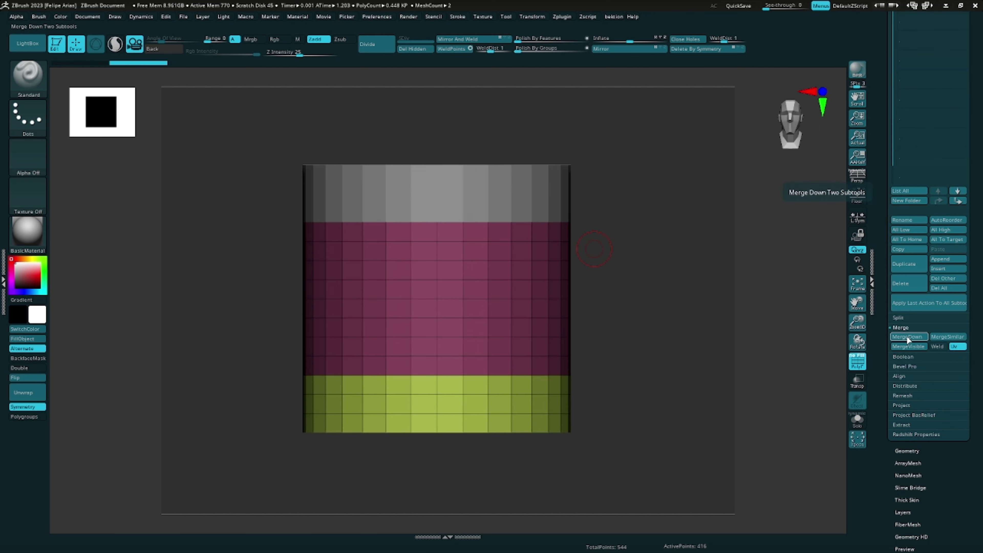
pyautogui.click(907, 340)
pyautogui.click(812, 358)
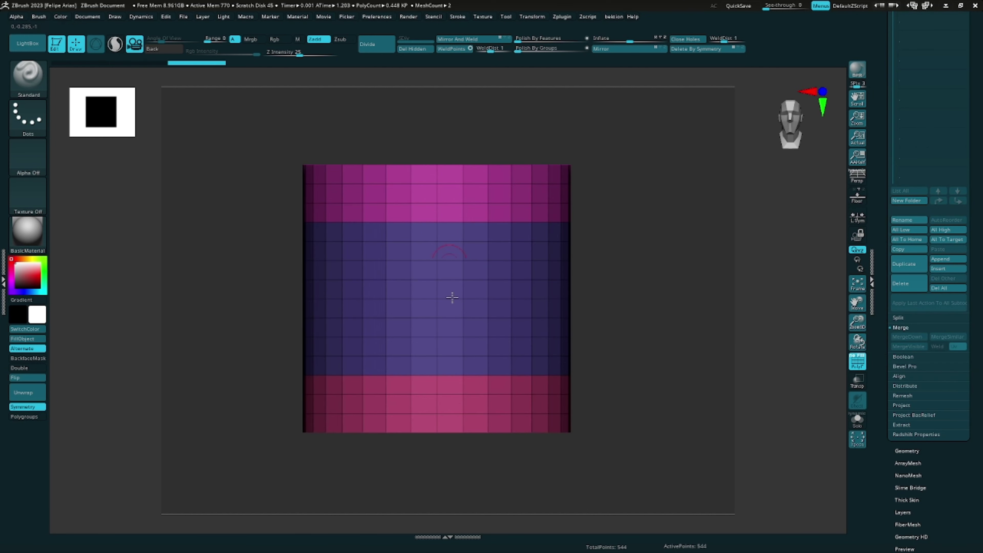
# Subdivide the merged cylinder with Ctrl+D, opening gaps between the bands
pyautogui.keyDown('ctrl'); pyautogui.moveTo(634, 264); pyautogui.dragTo(616, 207, button='right'); pyautogui.keyUp('ctrl')
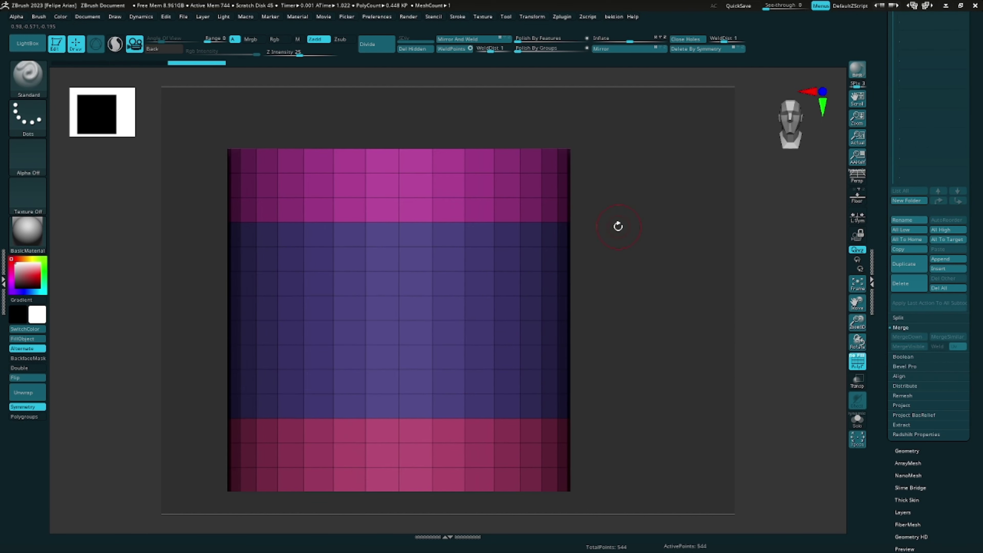
pyautogui.keyDown('alt'); pyautogui.moveTo(450, 256); pyautogui.dragTo(451, 267, button='right'); pyautogui.keyUp('alt')
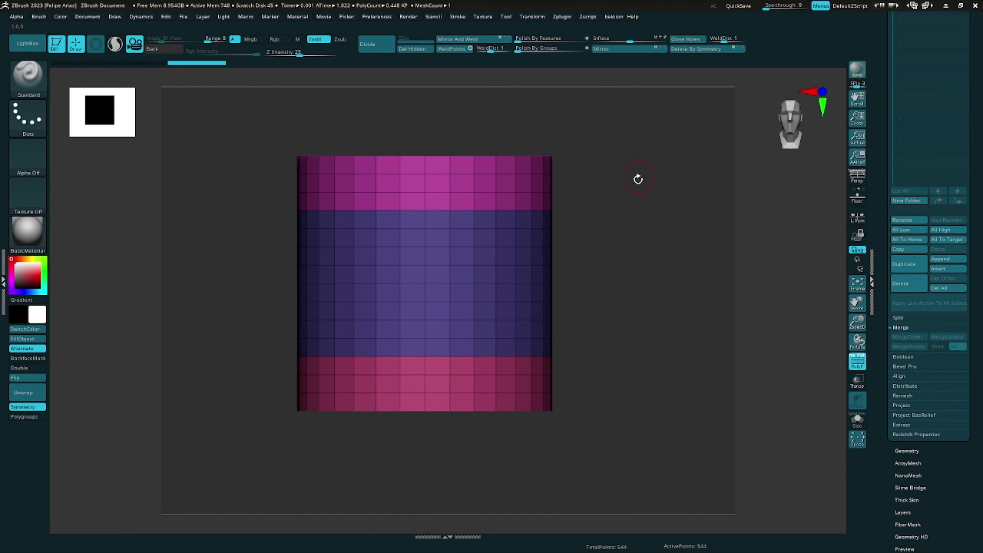
pyautogui.hotkey('ctrl', 'd')
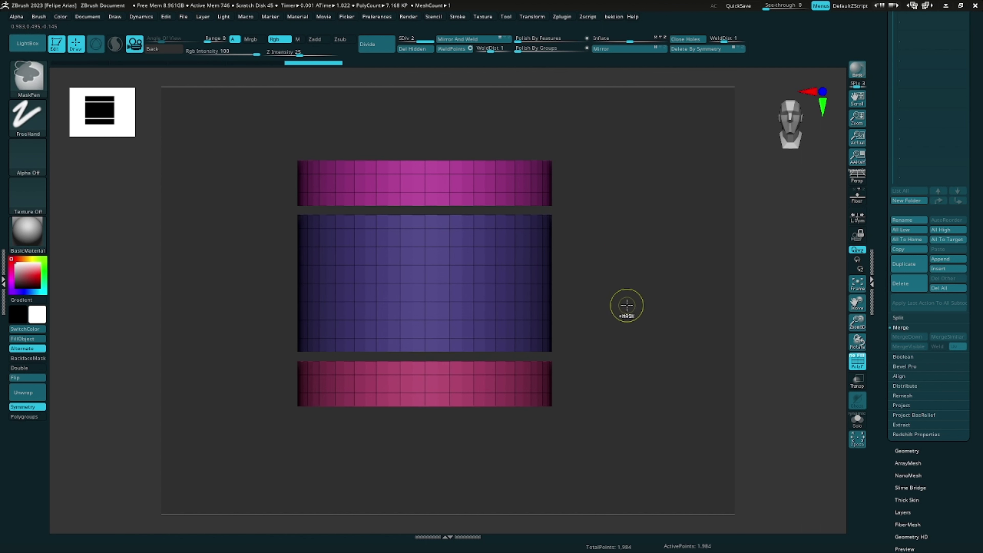
# Undo the subdivision and group thin strips across the middle band
pyautogui.hotkey('ctrl', 'z')
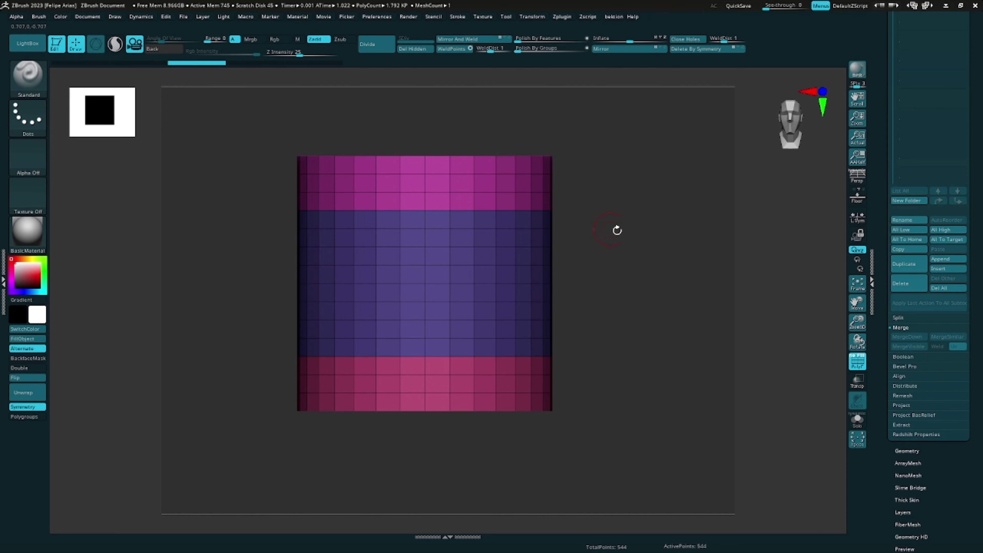
pyautogui.moveTo(607, 256)
pyautogui.keyDown('ctrl'); pyautogui.mouseDown(button='right')
pyautogui.moveTo(647, 262)
pyautogui.moveTo(630, 250)
pyautogui.moveTo(605, 298)
pyautogui.moveTo(625, 261)
pyautogui.moveTo(610, 246)
pyautogui.moveTo(500, 231)
pyautogui.mouseUp(button='right'); pyautogui.keyUp('ctrl')
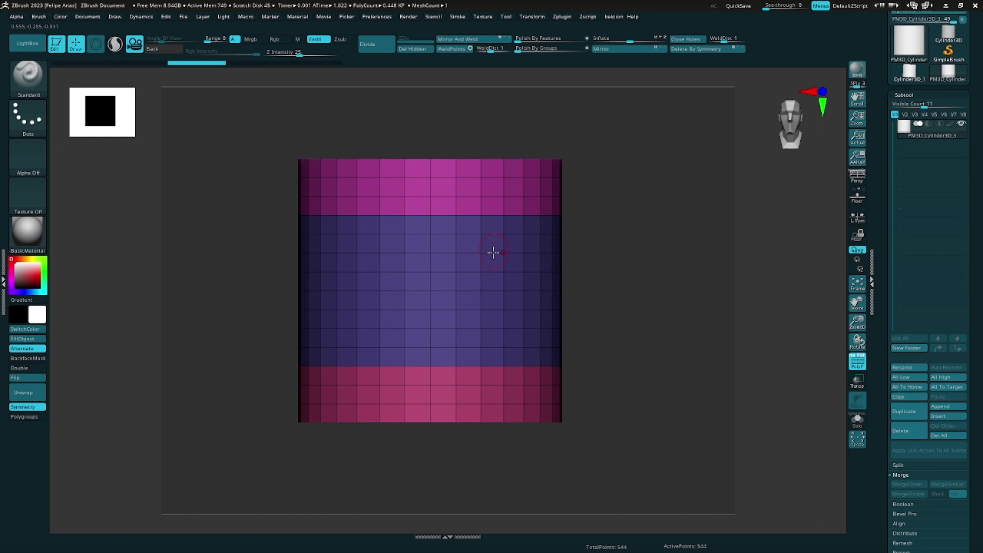
pyautogui.keyDown('ctrl'); pyautogui.keyDown('shift'); pyautogui.click(456, 271); pyautogui.keyUp('shift'); pyautogui.keyUp('ctrl')
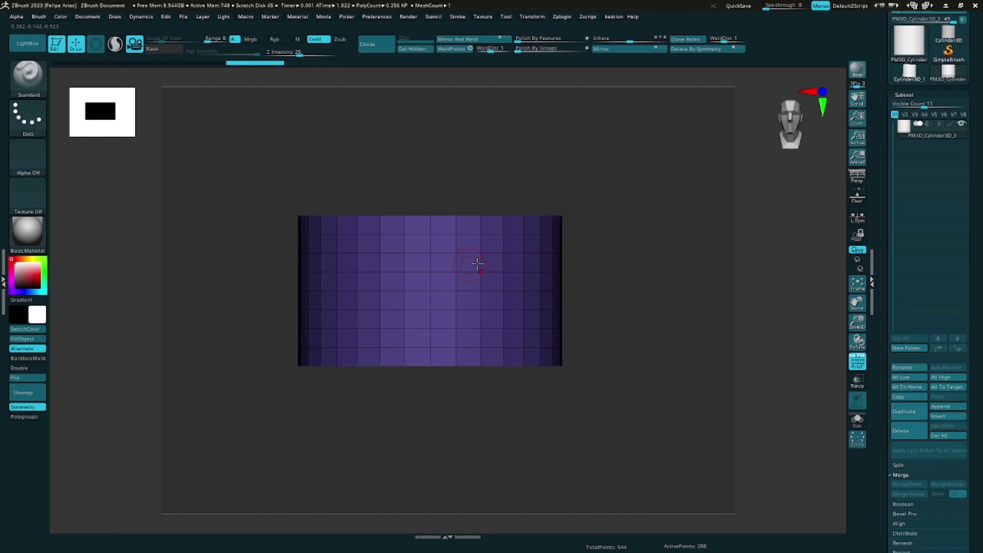
pyautogui.moveTo(281, 230)
pyautogui.keyDown('ctrl'); pyautogui.keyDown('shift'); pyautogui.mouseDown()
pyautogui.moveTo(581, 262)
pyautogui.moveTo(577, 272)
pyautogui.mouseUp(); pyautogui.keyUp('shift'); pyautogui.keyUp('ctrl')
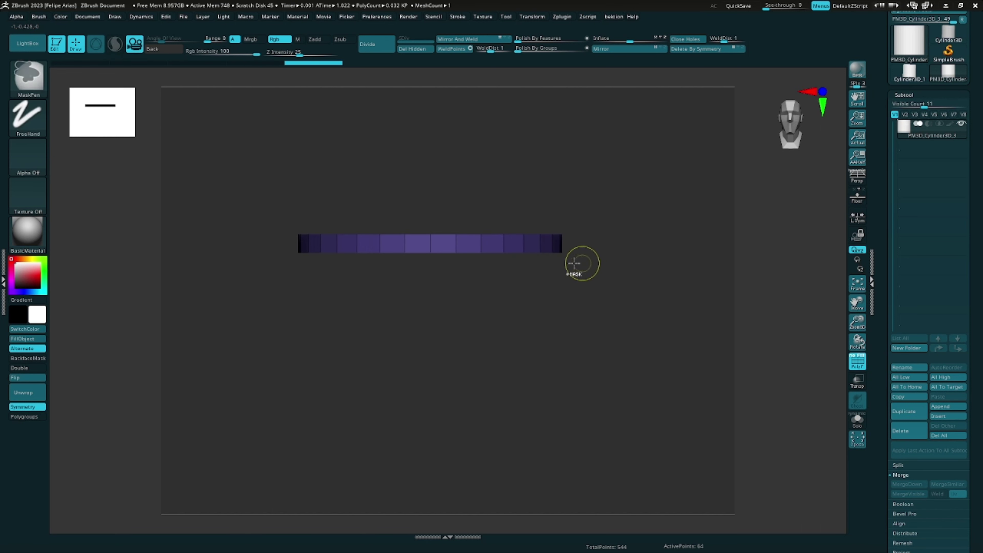
pyautogui.keyDown('ctrl'); pyautogui.keyDown('shift'); pyautogui.click(577, 272); pyautogui.keyUp('shift'); pyautogui.keyUp('ctrl')
pyautogui.moveTo(284, 232)
pyautogui.keyDown('ctrl'); pyautogui.keyDown('shift'); pyautogui.mouseDown()
pyautogui.moveTo(412, 254)
pyautogui.moveTo(596, 262)
pyautogui.mouseUp(); pyautogui.keyUp('shift'); pyautogui.keyUp('ctrl')
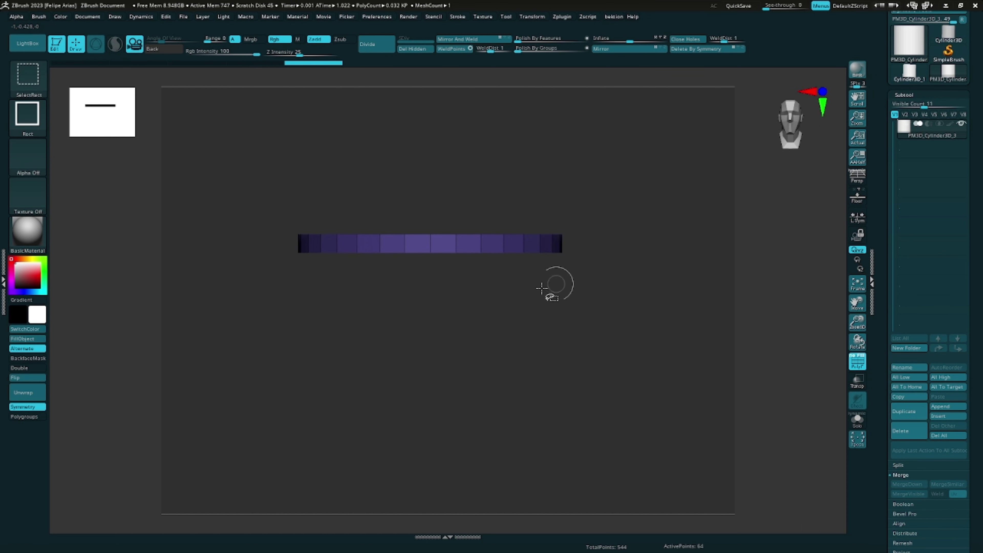
pyautogui.keyDown('ctrl'); pyautogui.keyDown('shift'); pyautogui.click(619, 256); pyautogui.keyUp('shift'); pyautogui.keyUp('ctrl')
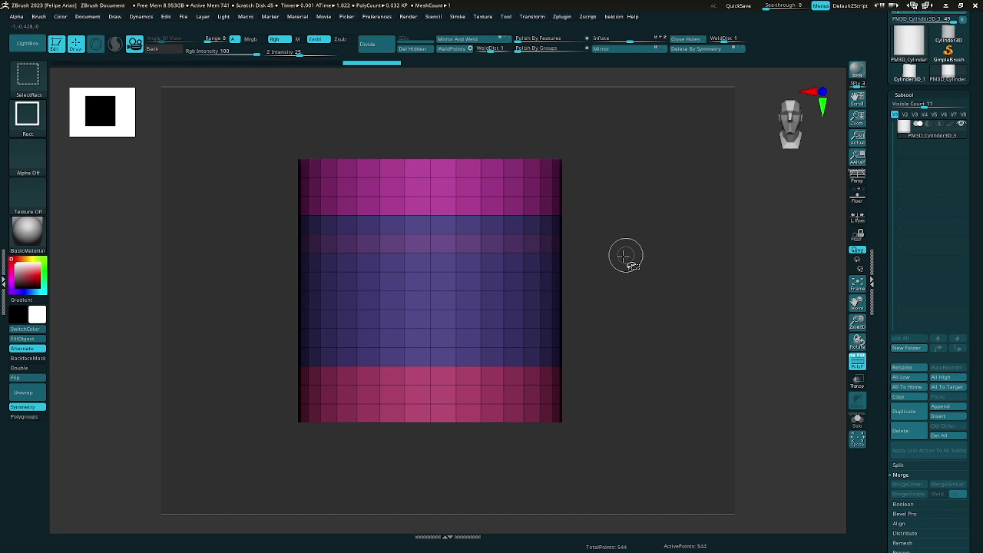
pyautogui.keyDown('ctrl'); pyautogui.keyDown('shift'); pyautogui.moveTo(286, 268); pyautogui.dragTo(606, 289); pyautogui.keyUp('shift'); pyautogui.keyUp('ctrl')
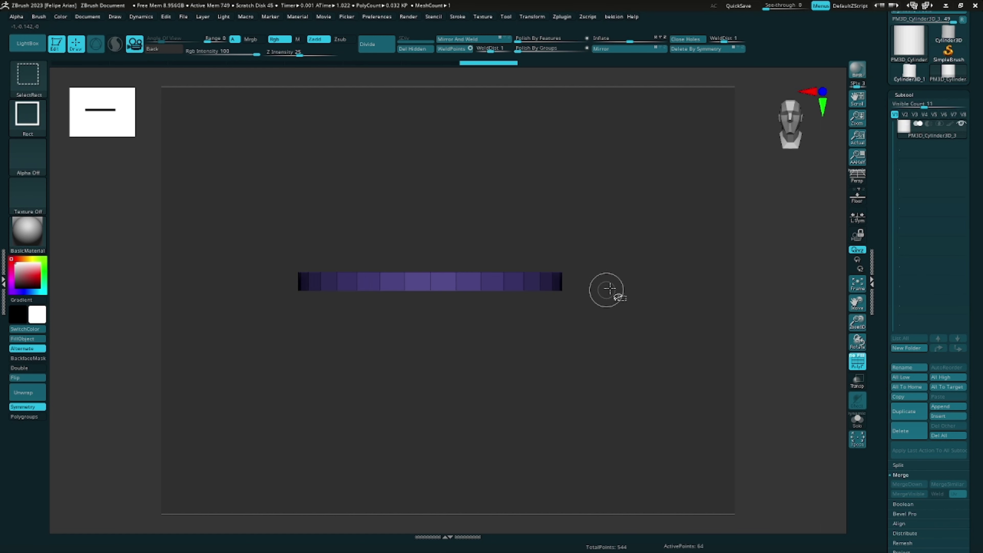
pyautogui.keyDown('ctrl'); pyautogui.keyDown('shift'); pyautogui.click(622, 270); pyautogui.keyUp('shift'); pyautogui.keyUp('ctrl')
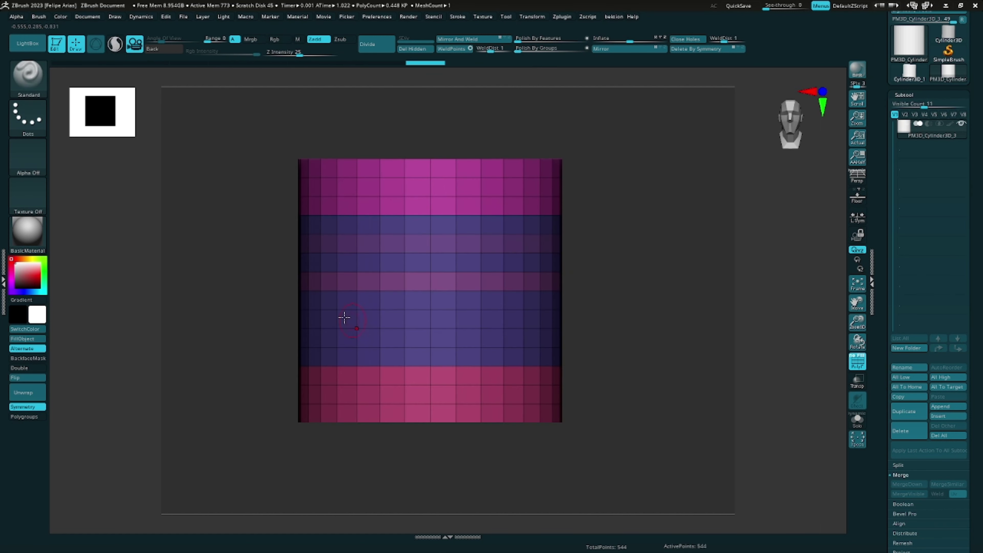
pyautogui.moveTo(286, 307)
pyautogui.keyDown('ctrl'); pyautogui.keyDown('shift'); pyautogui.mouseDown()
pyautogui.moveTo(609, 320)
pyautogui.moveTo(615, 338)
pyautogui.mouseUp(); pyautogui.keyUp('shift'); pyautogui.keyUp('ctrl')
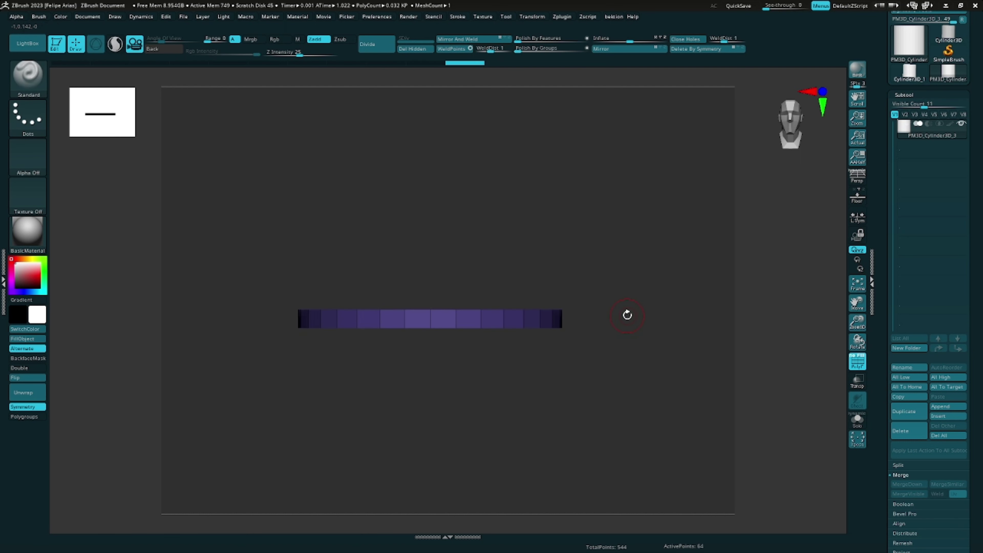
pyautogui.keyDown('ctrl'); pyautogui.keyDown('shift'); pyautogui.click(625, 305); pyautogui.keyUp('shift'); pyautogui.keyUp('ctrl')
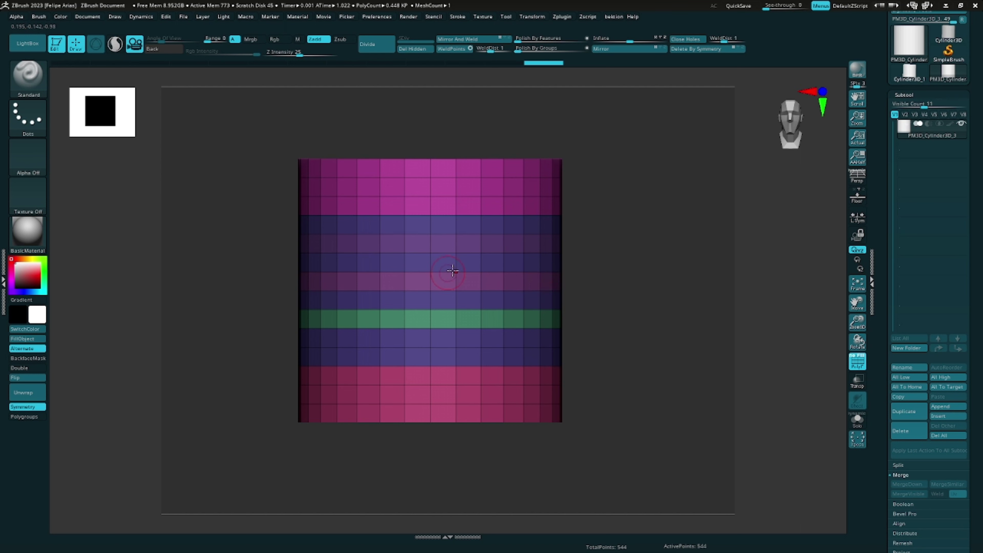
# Hide the surrounding bands so only the three middle strips stay visible
pyautogui.moveTo(573, 267)
pyautogui.mouseDown()
pyautogui.moveTo(612, 261)
pyautogui.moveTo(546, 276)
pyautogui.mouseUp()
pyautogui.keyDown('ctrl'); pyautogui.keyDown('shift'); pyautogui.click(502, 219); pyautogui.keyUp('shift'); pyautogui.keyUp('ctrl')
pyautogui.keyDown('ctrl'); pyautogui.keyDown('shift'); pyautogui.click(515, 255); pyautogui.keyUp('shift'); pyautogui.keyUp('ctrl')
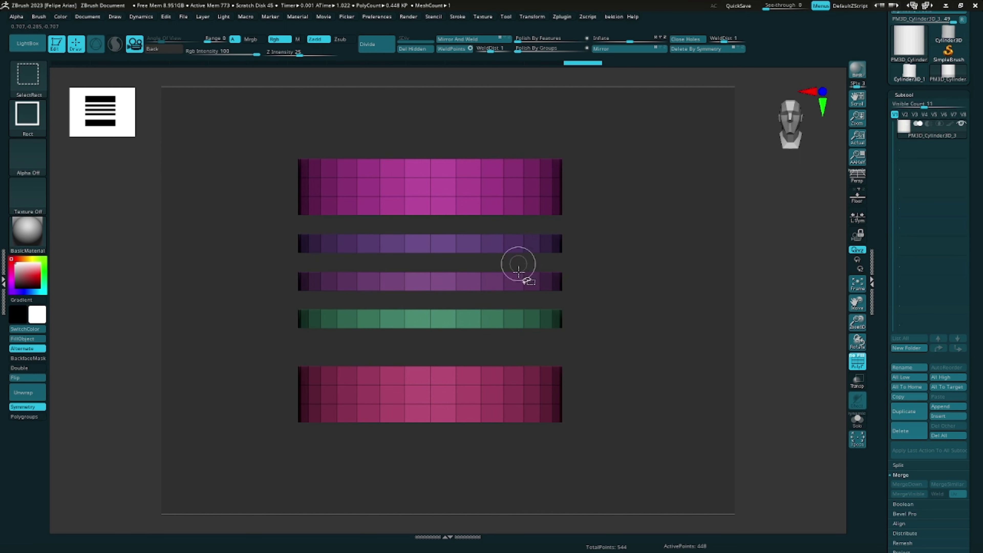
pyautogui.keyDown('ctrl'); pyautogui.keyDown('shift'); pyautogui.click(504, 370); pyautogui.keyUp('shift'); pyautogui.keyUp('ctrl')
pyautogui.keyDown('ctrl'); pyautogui.keyDown('shift'); pyautogui.click(501, 177); pyautogui.keyUp('shift'); pyautogui.keyUp('ctrl')
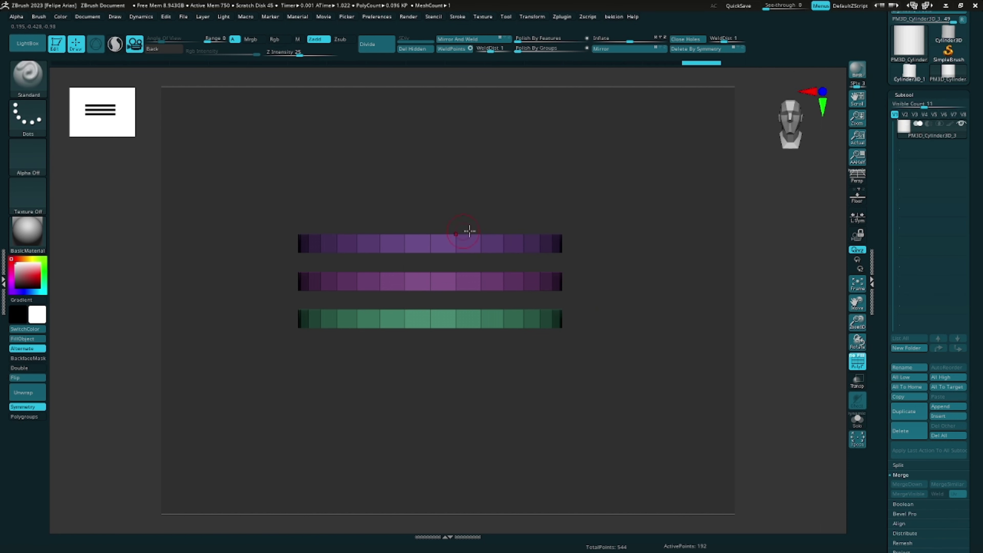
pyautogui.keyDown('ctrl'); pyautogui.moveTo(539, 240); pyautogui.dragTo(609, 252, button='right'); pyautogui.keyUp('ctrl')
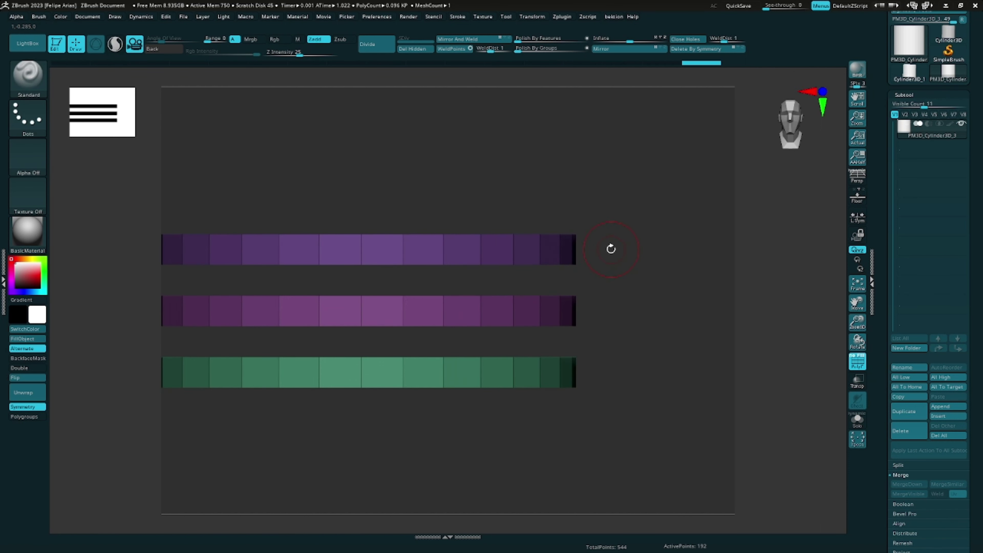
# Switch to ZModeler and set the polygon action to Extrude targeting All Polygons
pyautogui.click(36, 79)
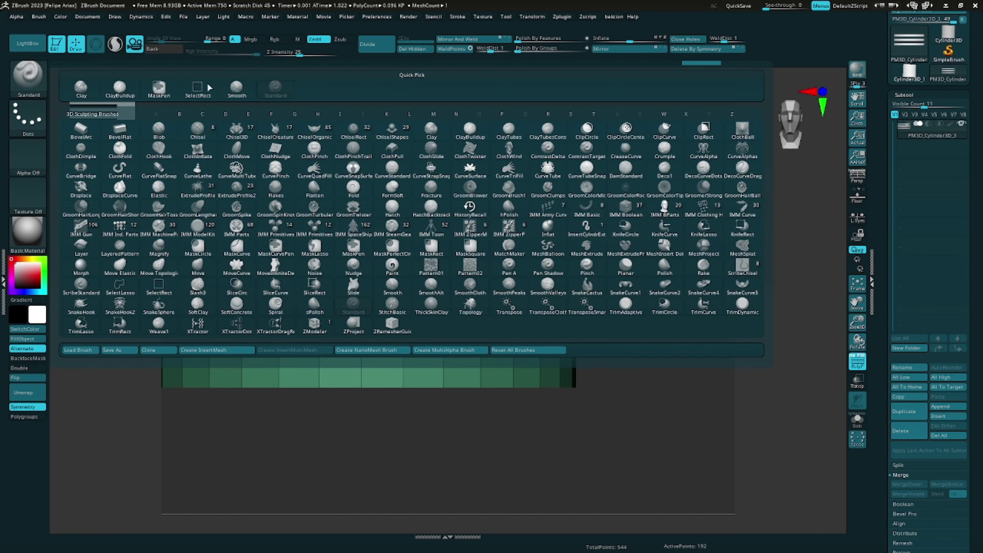
pyautogui.click(314, 331)
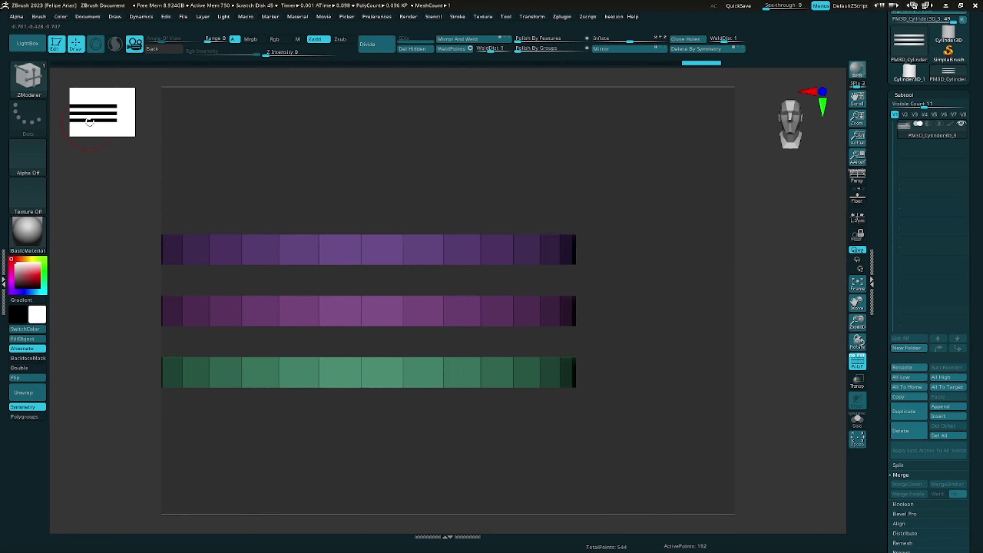
pyautogui.moveTo(613, 240)
pyautogui.mouseDown()
pyautogui.moveTo(546, 266)
pyautogui.moveTo(557, 233)
pyautogui.mouseUp()
pyautogui.press('space')
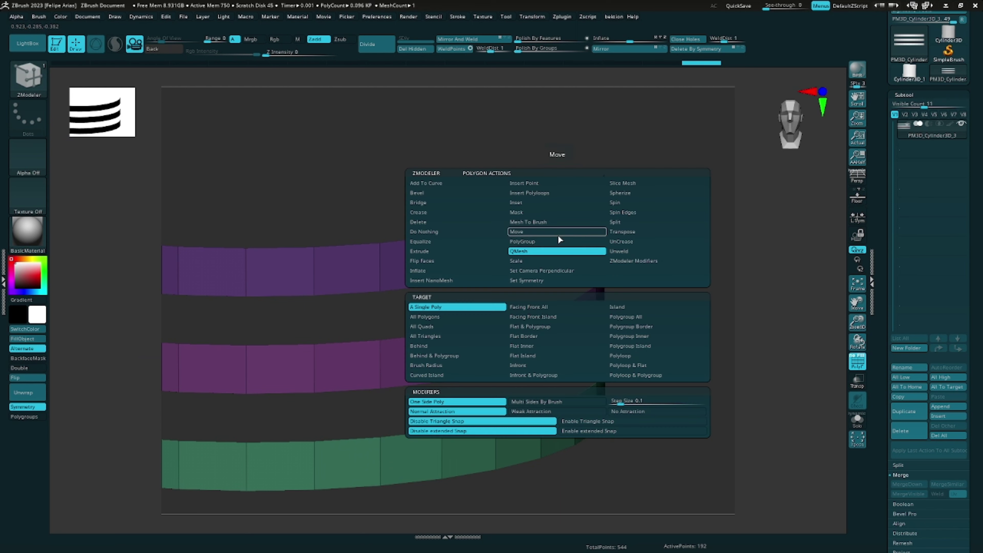
pyautogui.click(518, 250)
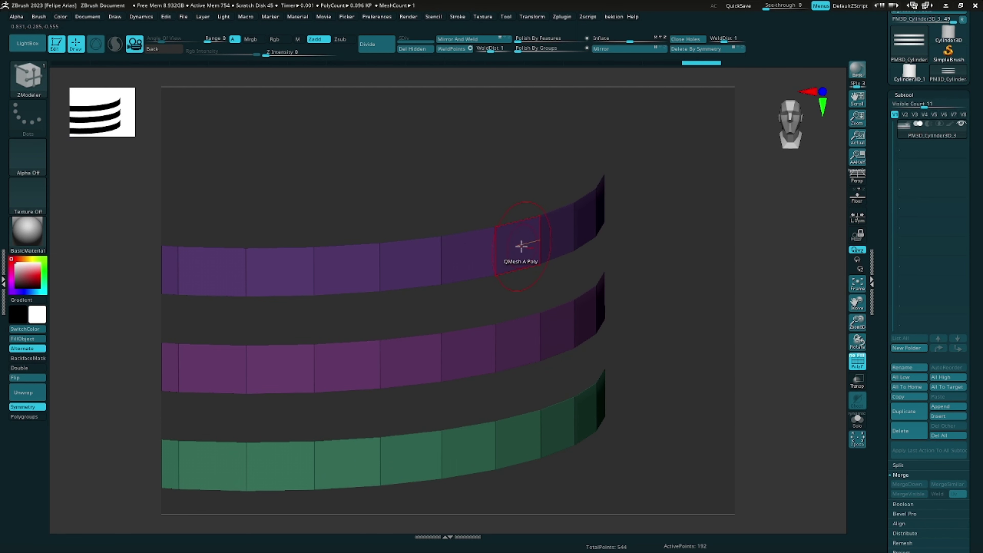
pyautogui.press('space')
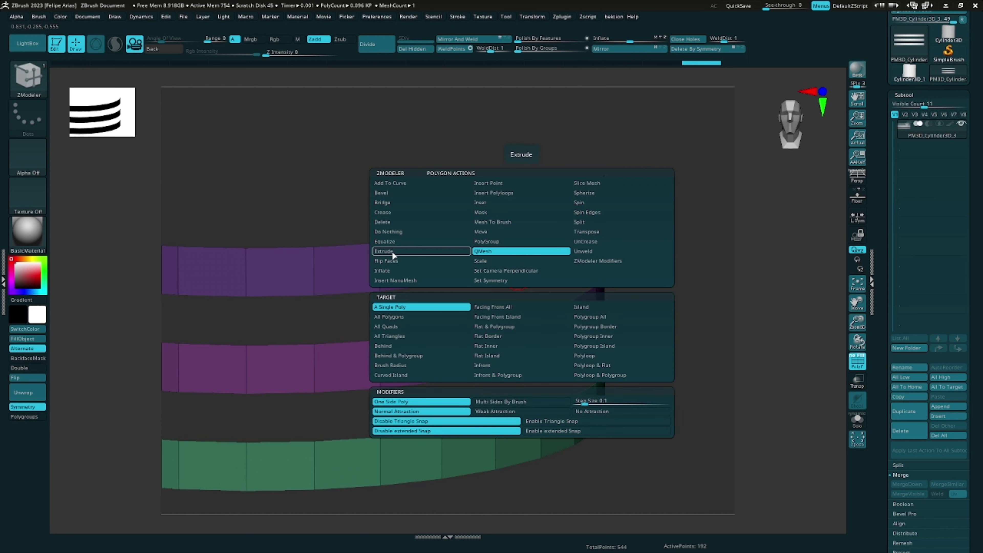
pyautogui.click(392, 252)
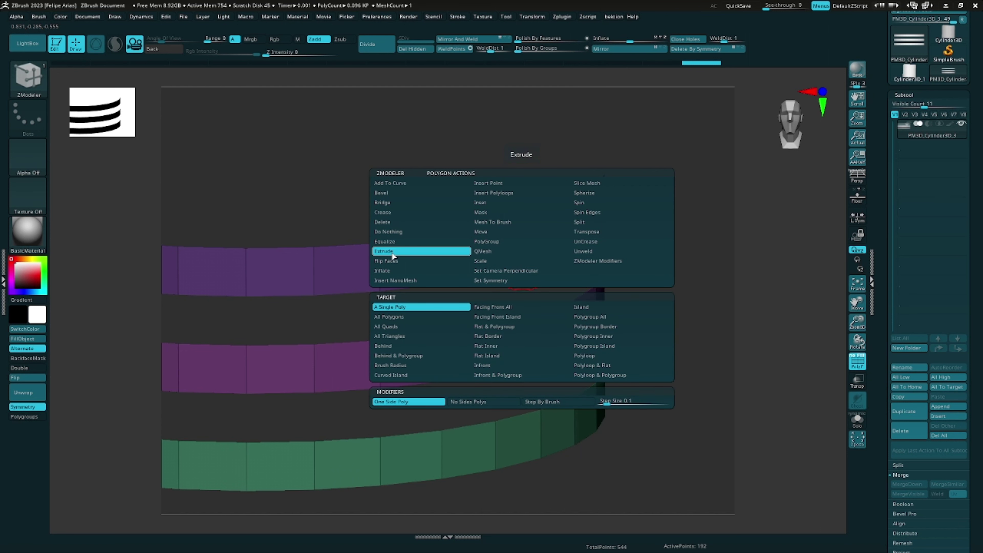
pyautogui.click(396, 318)
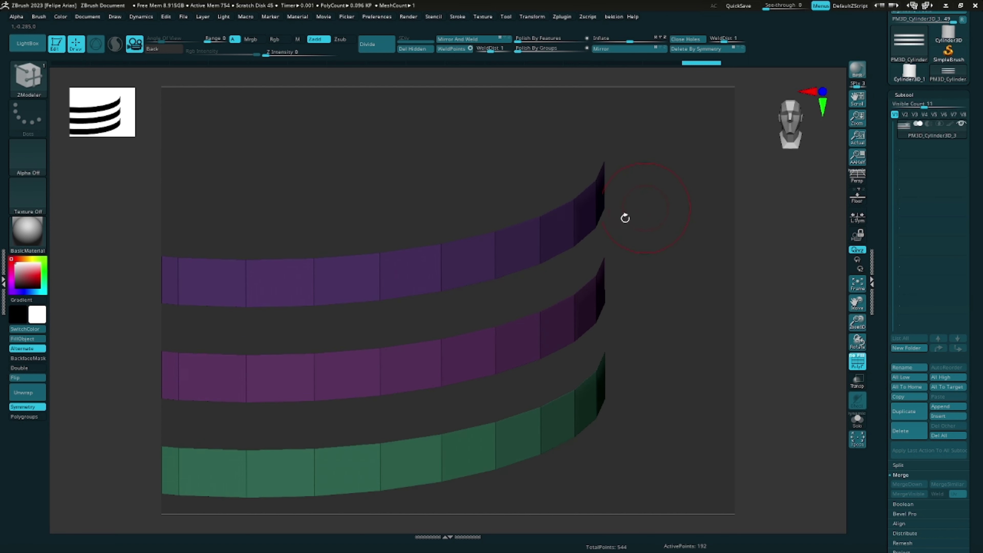
pyautogui.moveTo(653, 224)
pyautogui.mouseDown()
pyautogui.moveTo(565, 190)
pyautogui.moveTo(568, 259)
pyautogui.moveTo(560, 247)
pyautogui.mouseUp()
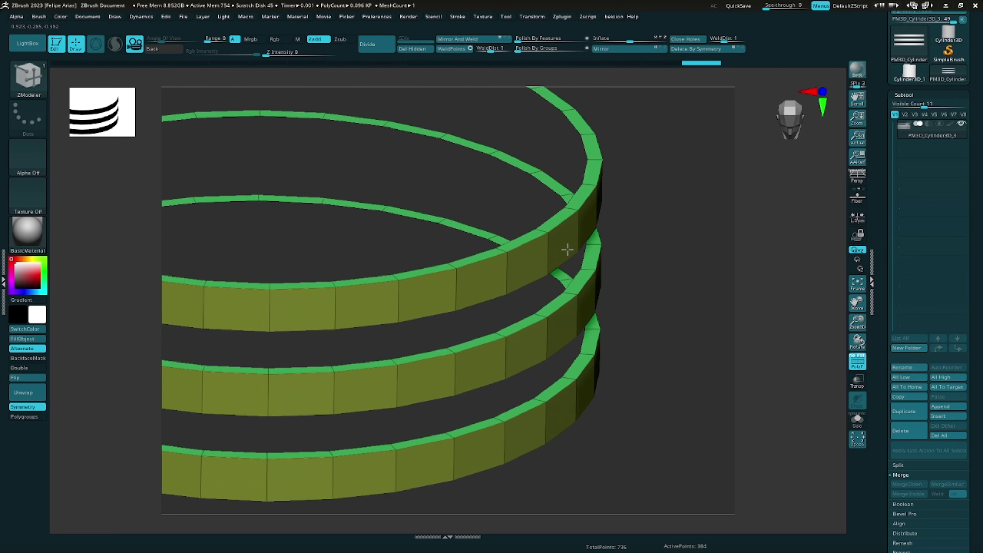
# Extrude the strips into thick rings, show the whole tube, and view it with PolyF off
pyautogui.moveTo(560, 247); pyautogui.dragTo(573, 257)
pyautogui.keyDown('ctrl'); pyautogui.keyDown('shift'); pyautogui.click(671, 229); pyautogui.keyUp('shift'); pyautogui.keyUp('ctrl')
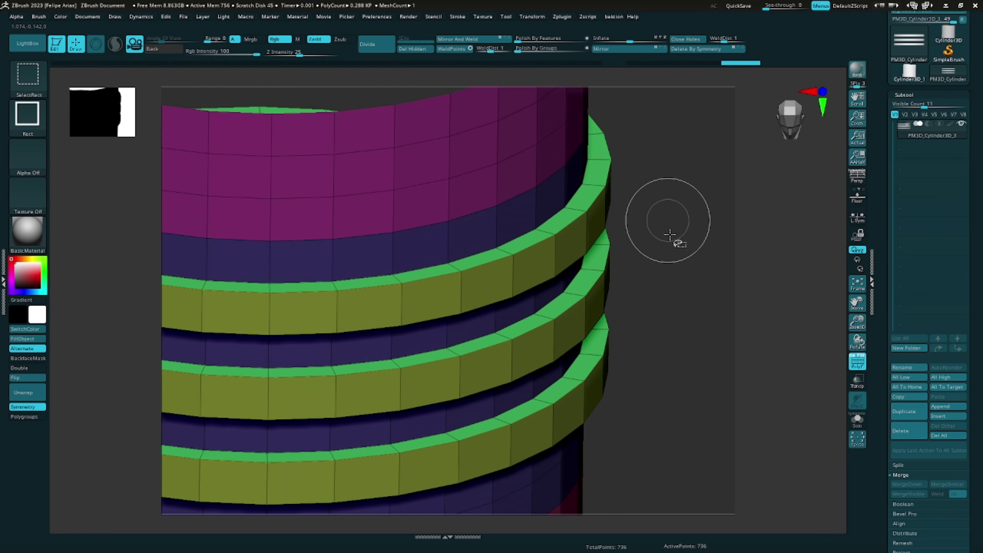
pyautogui.press('f')
pyautogui.moveTo(625, 188)
pyautogui.keyDown('shift'); pyautogui.mouseDown()
pyautogui.moveTo(626, 255)
pyautogui.moveTo(592, 264)
pyautogui.mouseUp(); pyautogui.keyUp('shift')
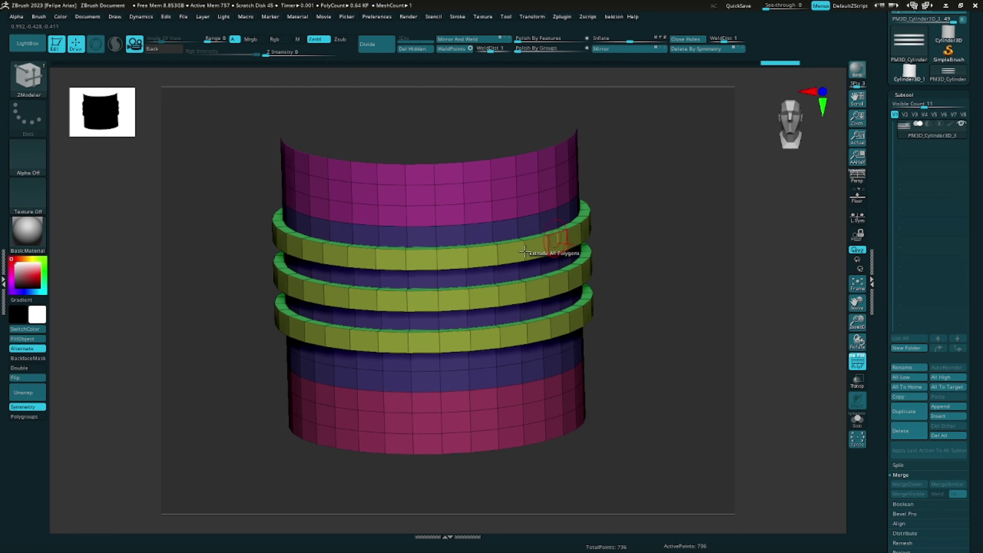
pyautogui.moveTo(657, 247)
pyautogui.keyDown('shift'); pyautogui.mouseDown()
pyautogui.moveTo(664, 224)
pyautogui.moveTo(650, 245)
pyautogui.moveTo(654, 228)
pyautogui.moveTo(608, 268)
pyautogui.moveTo(680, 237)
pyautogui.mouseUp(); pyautogui.keyUp('shift')
pyautogui.click(857, 361)
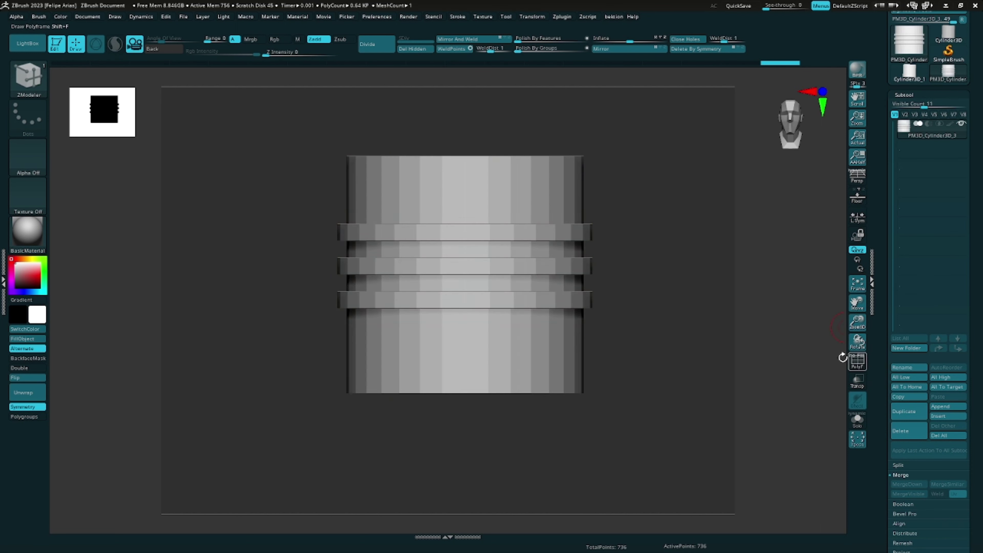
pyautogui.moveTo(615, 225); pyautogui.dragTo(626, 204)
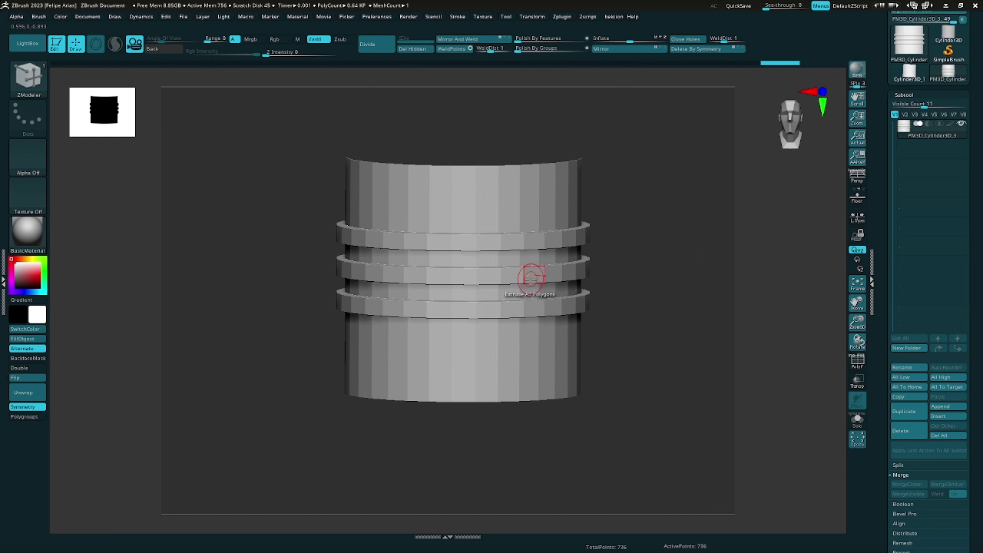
# Turn PolyF back on and inspect the three ring bands from front and tilted views
pyautogui.click(857, 364)
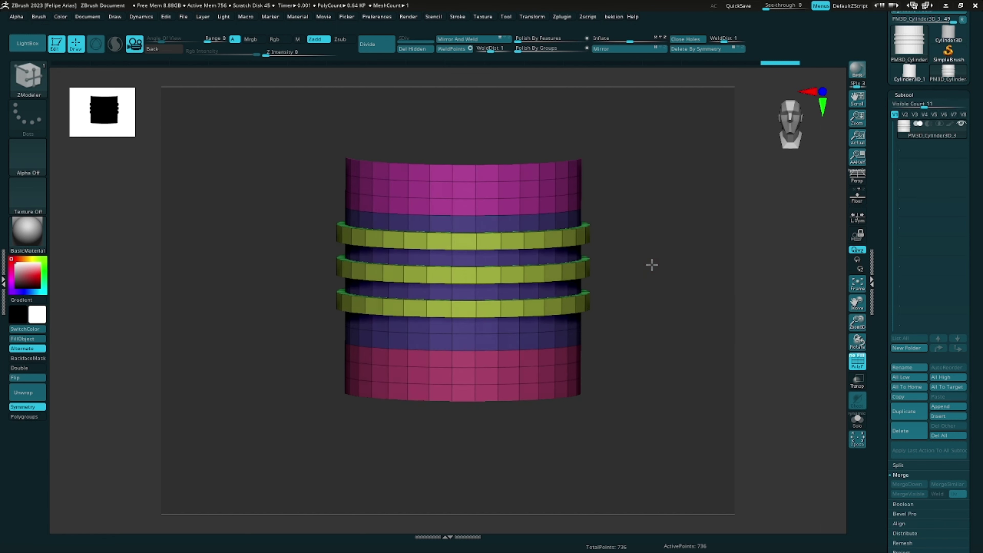
pyautogui.keyDown('shift'); pyautogui.moveTo(649, 263); pyautogui.dragTo(557, 259); pyautogui.keyUp('shift')
pyautogui.press('f')
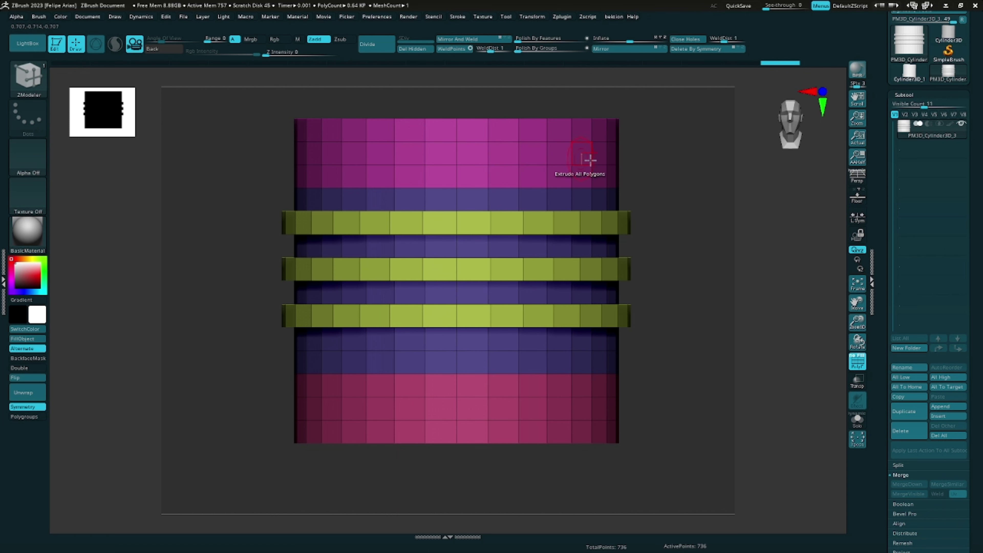
pyautogui.scroll(-3, 492, 139)
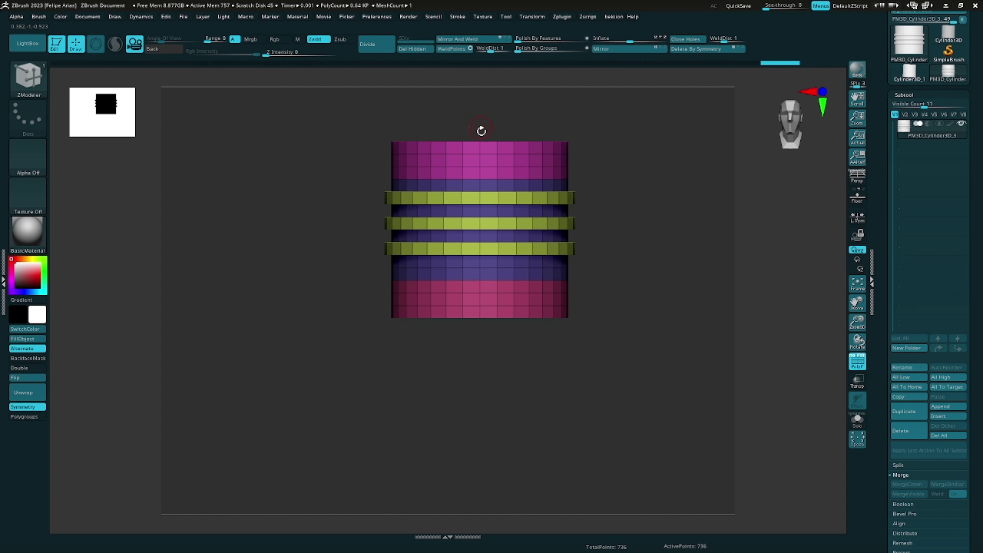
pyautogui.scroll(2, 455, 329)
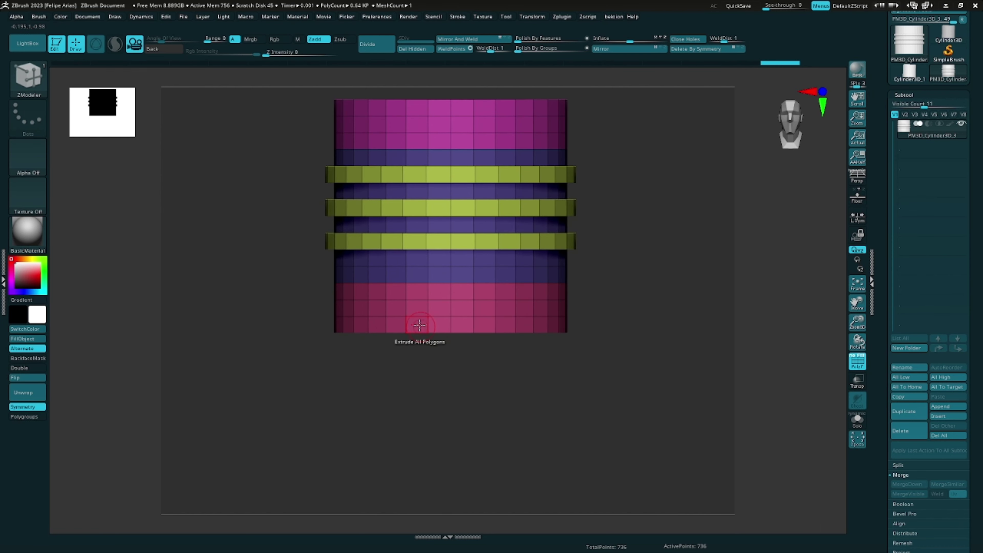
pyautogui.keyDown('alt'); pyautogui.moveTo(606, 231); pyautogui.dragTo(592, 277); pyautogui.keyUp('alt')
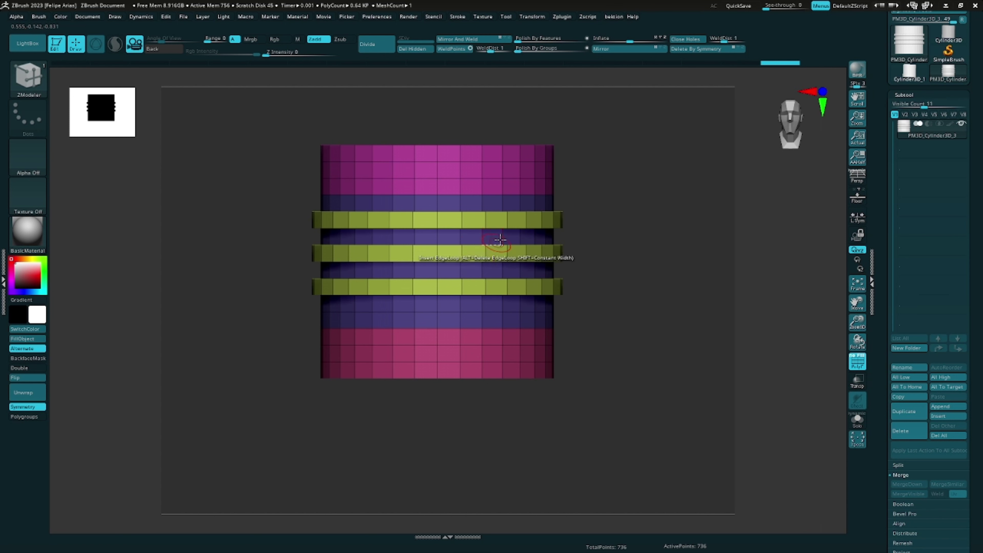
pyautogui.moveTo(610, 179); pyautogui.dragTo(611, 204)
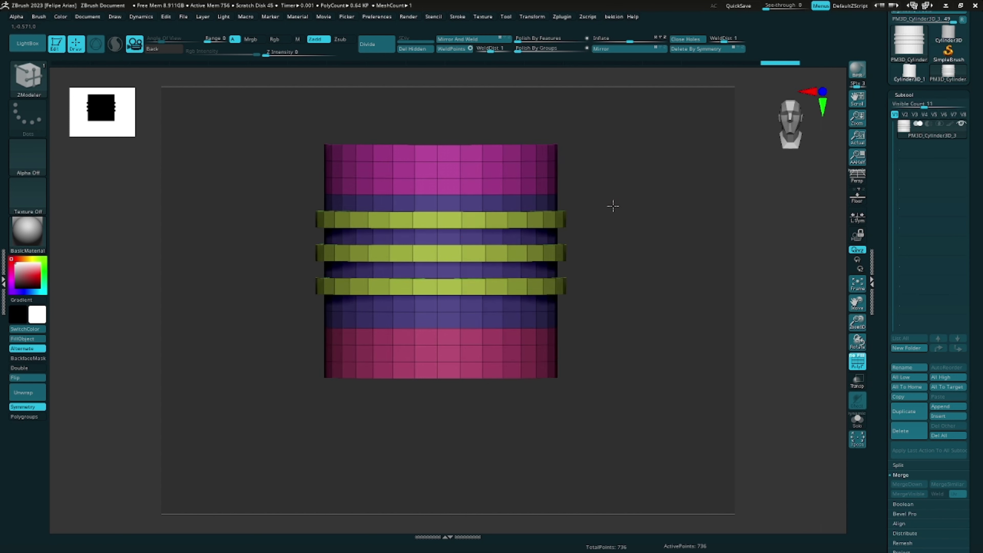
pyautogui.scroll(3, 480, 204)
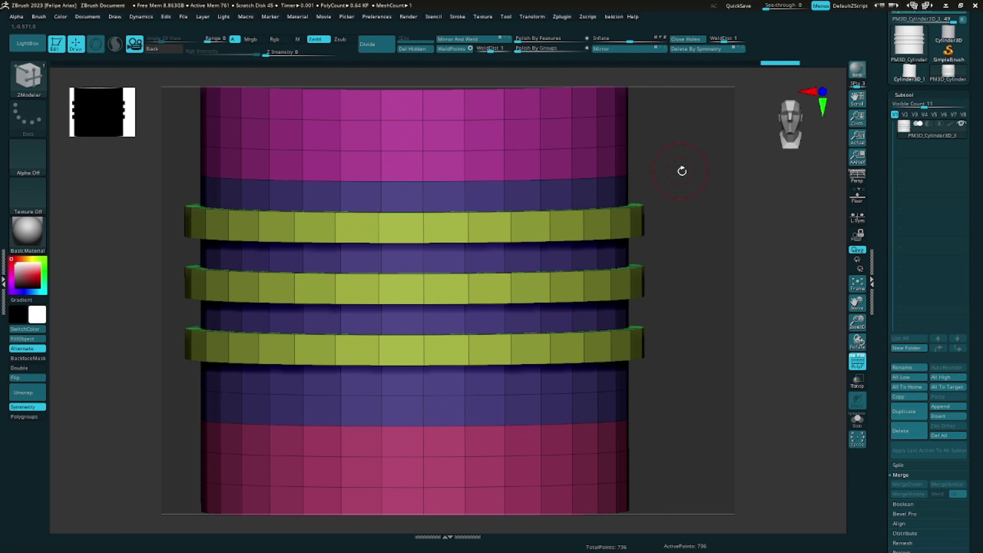
pyautogui.keyDown('shift'); pyautogui.moveTo(680, 169); pyautogui.dragTo(515, 228); pyautogui.keyUp('shift')
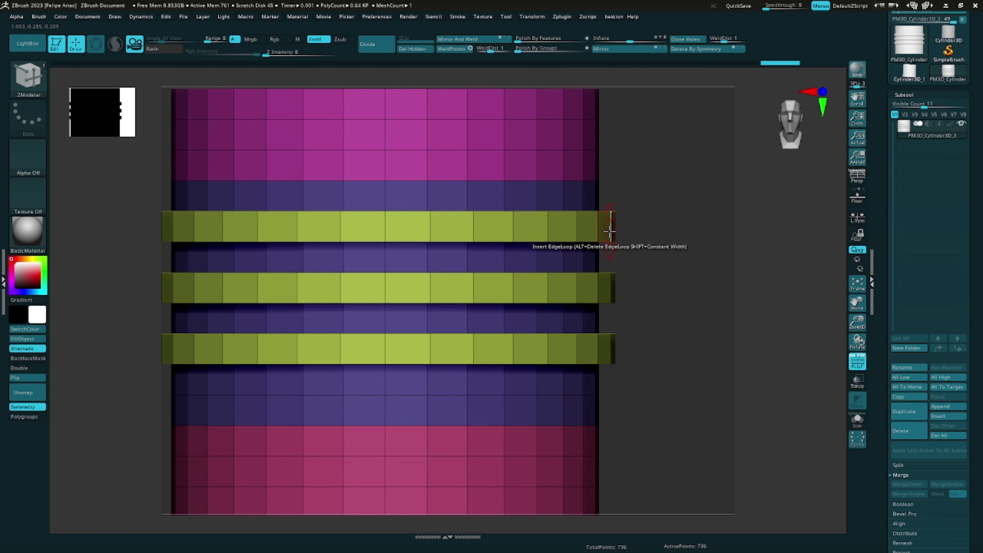
pyautogui.scroll(-2, 650, 182)
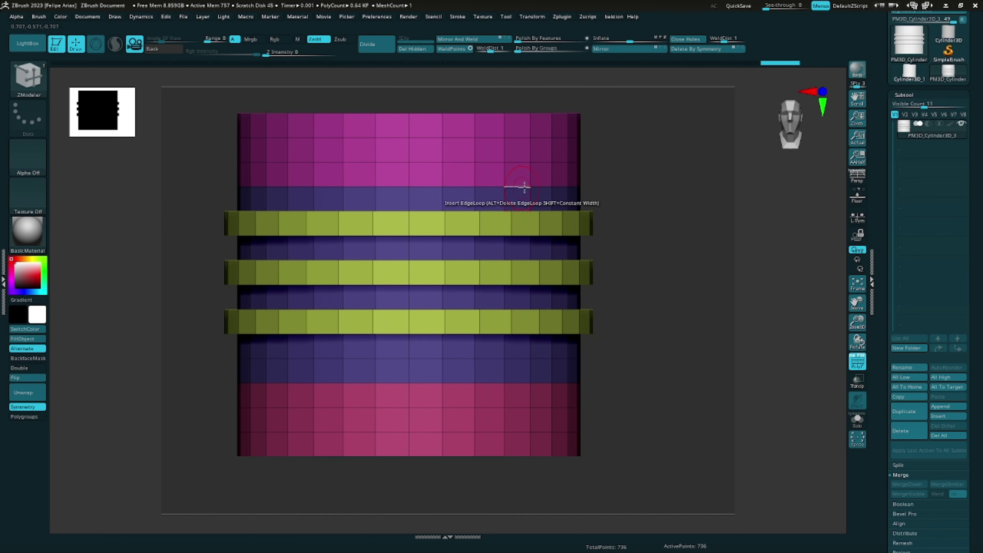
# Isolate and reveal polygroups, then select the top magenta band to hide it
pyautogui.press('ctrl')
pyautogui.keyDown('ctrl'); pyautogui.keyDown('shift'); pyautogui.click(500, 160); pyautogui.keyUp('shift'); pyautogui.keyUp('ctrl')
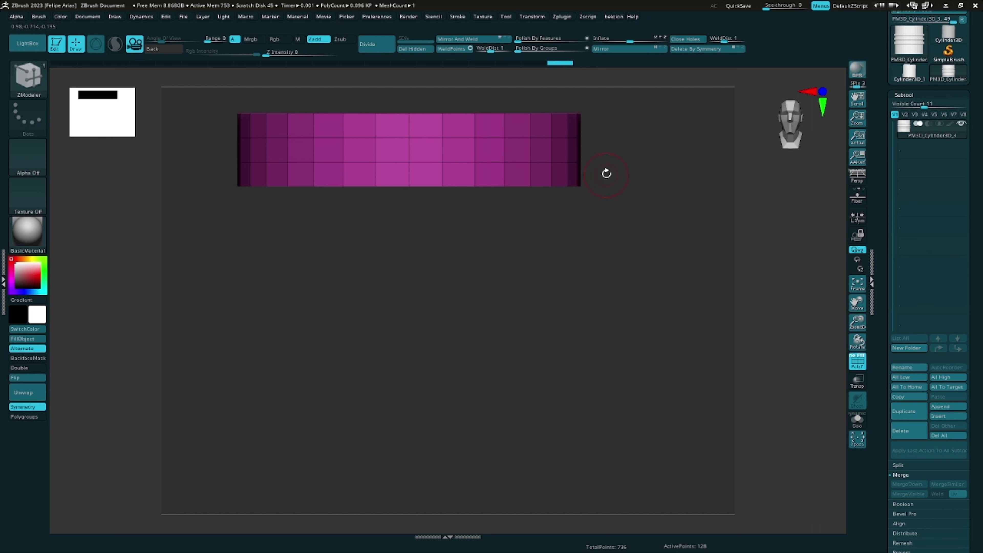
pyautogui.keyDown('ctrl'); pyautogui.keyDown('shift'); pyautogui.click(603, 171); pyautogui.keyUp('shift'); pyautogui.keyUp('ctrl')
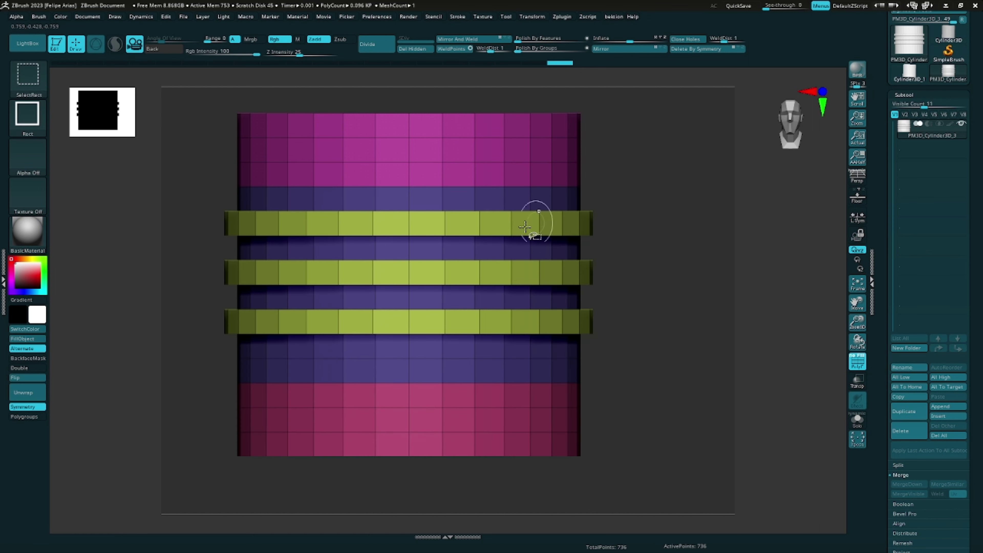
pyautogui.keyDown('ctrl'); pyautogui.keyDown('shift'); pyautogui.click(475, 200); pyautogui.keyUp('shift'); pyautogui.keyUp('ctrl')
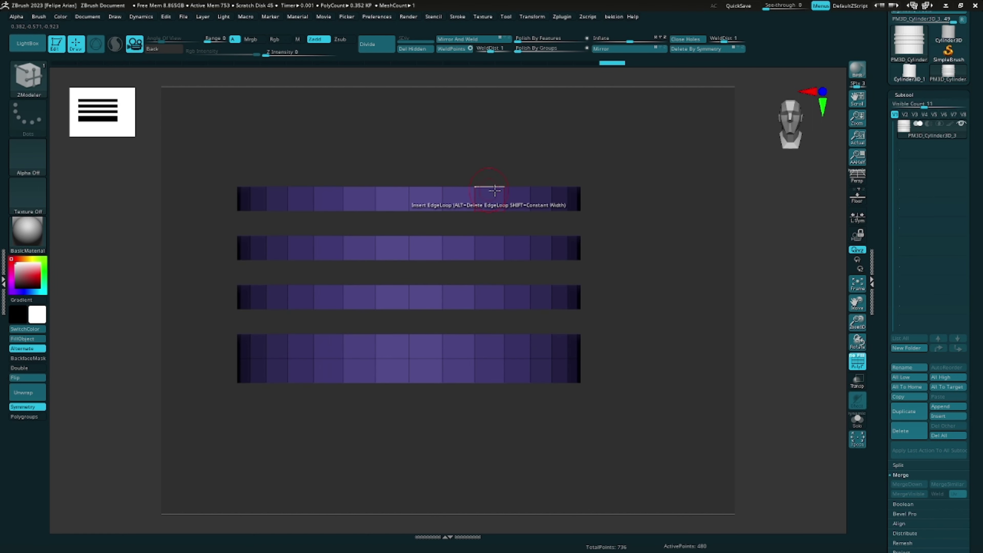
pyautogui.keyDown('ctrl'); pyautogui.keyDown('shift'); pyautogui.click(632, 201); pyautogui.keyUp('shift'); pyautogui.keyUp('ctrl')
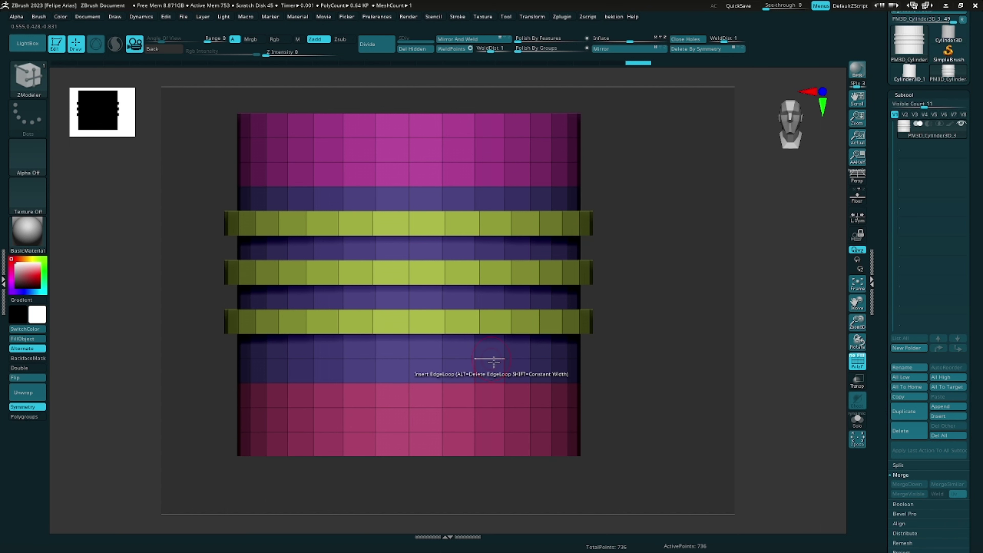
pyautogui.keyDown('ctrl'); pyautogui.moveTo(644, 246); pyautogui.dragTo(648, 237, button='right'); pyautogui.keyUp('ctrl')
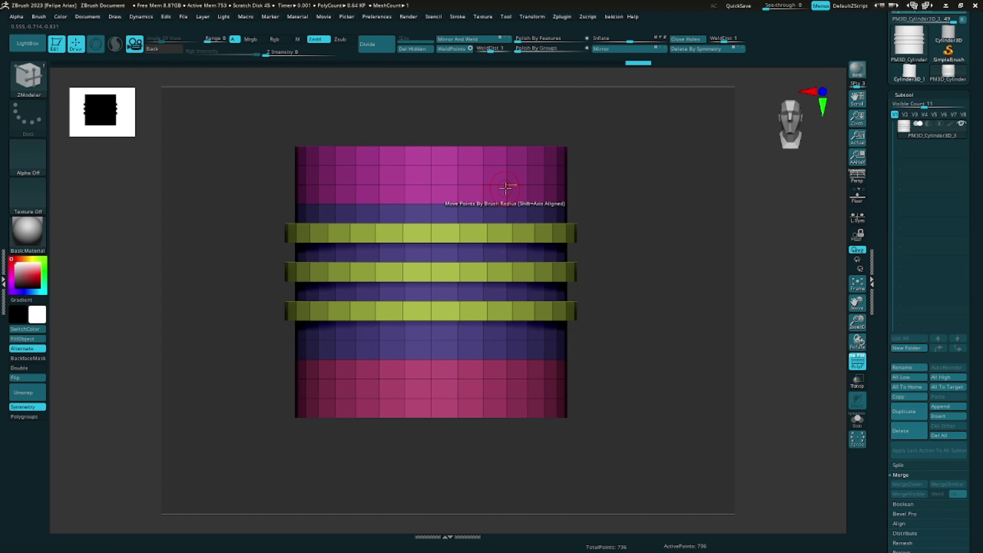
pyautogui.keyDown('ctrl'); pyautogui.keyDown('shift'); pyautogui.click(505, 185); pyautogui.keyUp('shift'); pyautogui.keyUp('ctrl')
# Hide both magenta end sections, regroup the ringed middle as one teal polygroup, then unhide all
pyautogui.keyDown('ctrl'); pyautogui.keyDown('shift'); pyautogui.click(517, 198); pyautogui.keyUp('shift'); pyautogui.keyUp('ctrl')
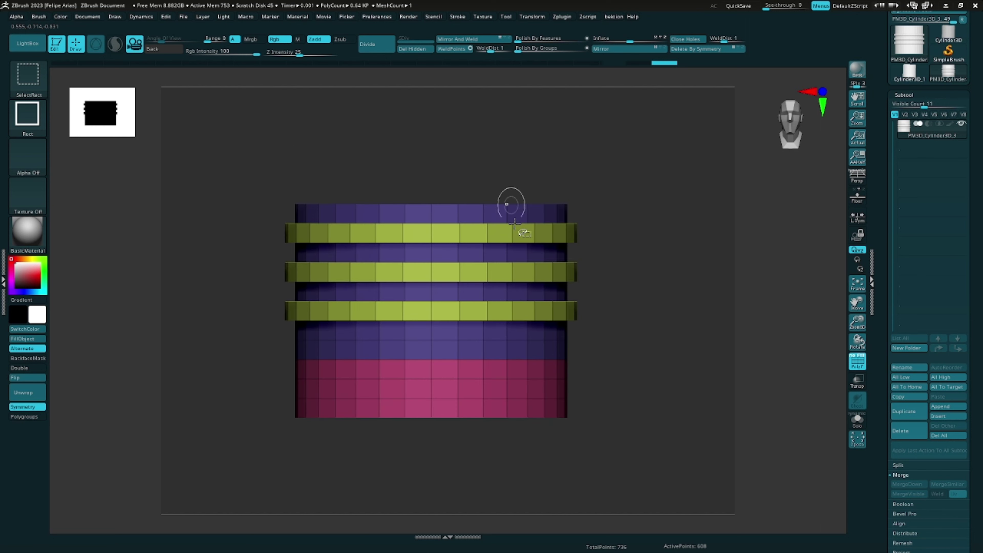
pyautogui.keyDown('ctrl'); pyautogui.keyDown('alt'); pyautogui.keyDown('shift'); pyautogui.click(509, 395); pyautogui.keyUp('shift'); pyautogui.keyUp('alt'); pyautogui.keyUp('ctrl')
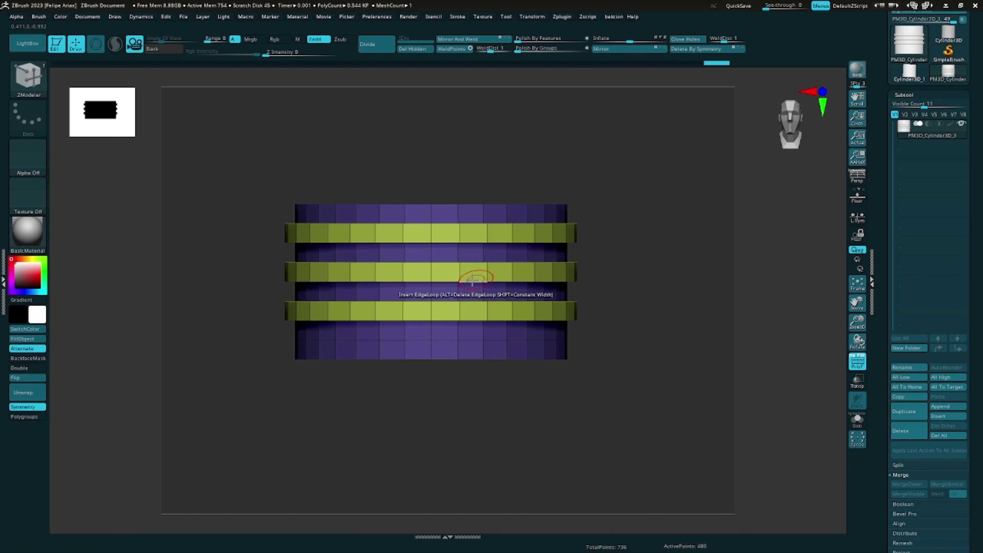
pyautogui.hotkey('ctrl', 'w')
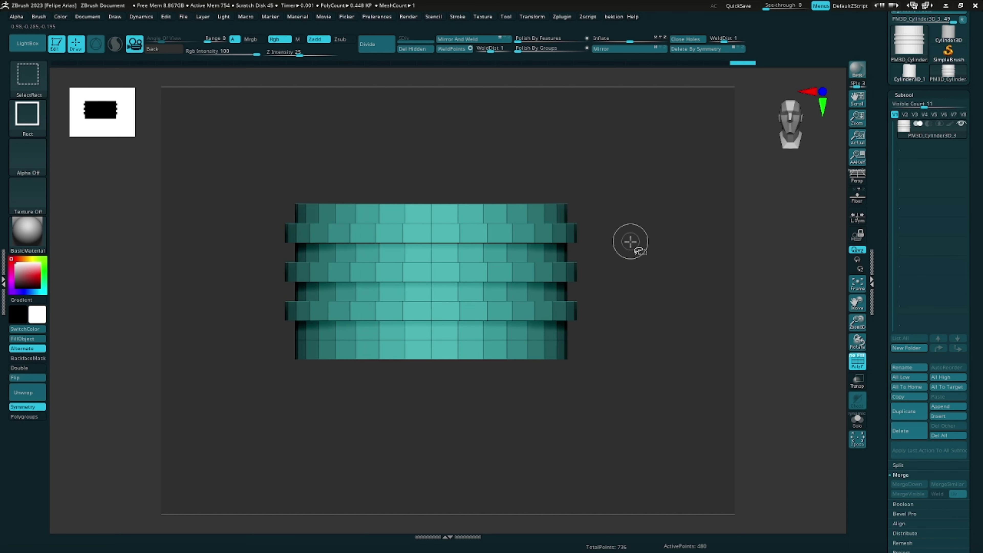
pyautogui.keyDown('ctrl'); pyautogui.keyDown('shift'); pyautogui.click(630, 241); pyautogui.keyUp('shift'); pyautogui.keyUp('ctrl')
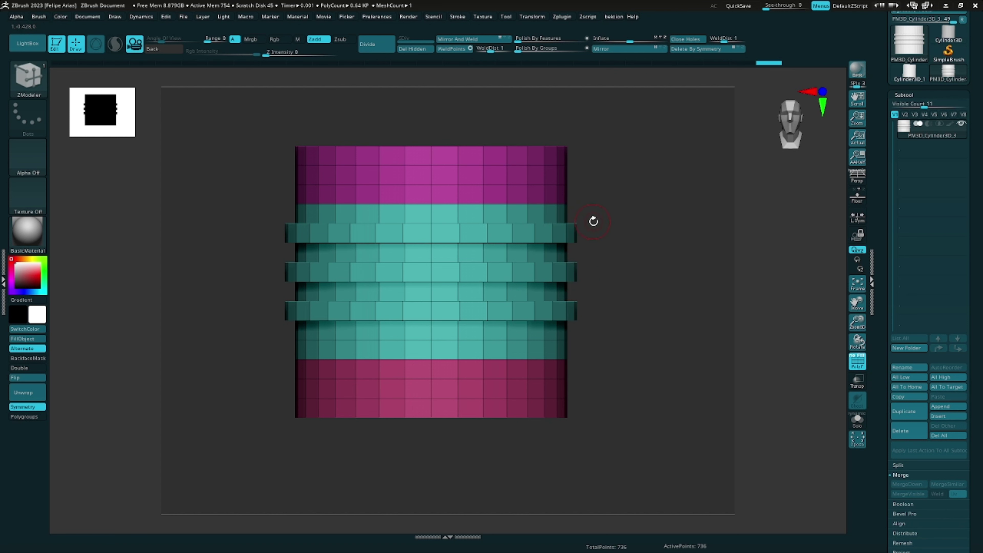
# Orbit around the regrouped tube and snap back to a straight front view
pyautogui.keyDown('alt'); pyautogui.moveTo(593, 221); pyautogui.dragTo(608, 230); pyautogui.keyUp('alt')
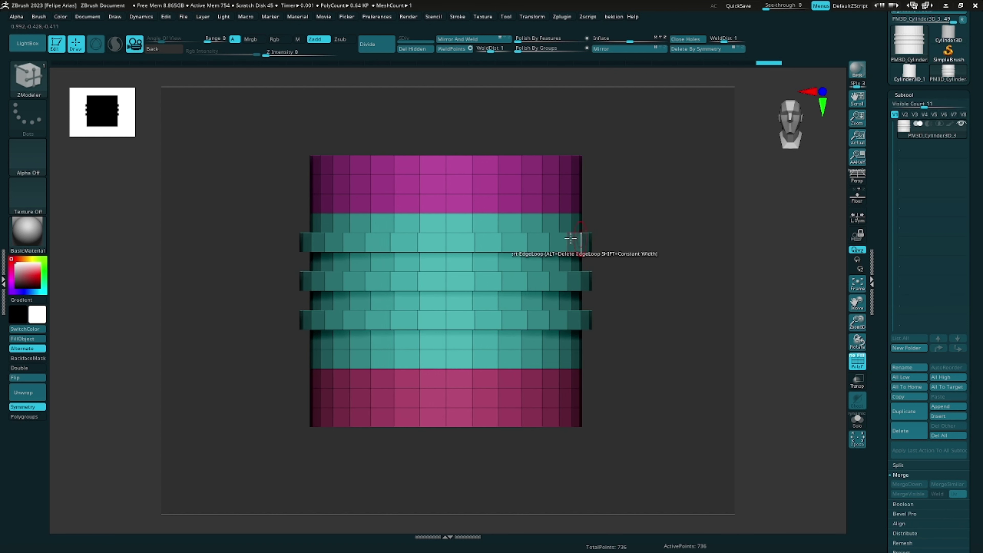
pyautogui.moveTo(632, 214)
pyautogui.mouseDown()
pyautogui.moveTo(634, 221)
pyautogui.moveTo(599, 217)
pyautogui.moveTo(613, 232)
pyautogui.mouseUp()
pyautogui.moveTo(617, 185)
pyautogui.mouseDown()
pyautogui.moveTo(609, 281)
pyautogui.moveTo(636, 247)
pyautogui.moveTo(629, 193)
pyautogui.moveTo(610, 255)
pyautogui.moveTo(641, 275)
pyautogui.moveTo(644, 231)
pyautogui.mouseUp()
pyautogui.press('shift')
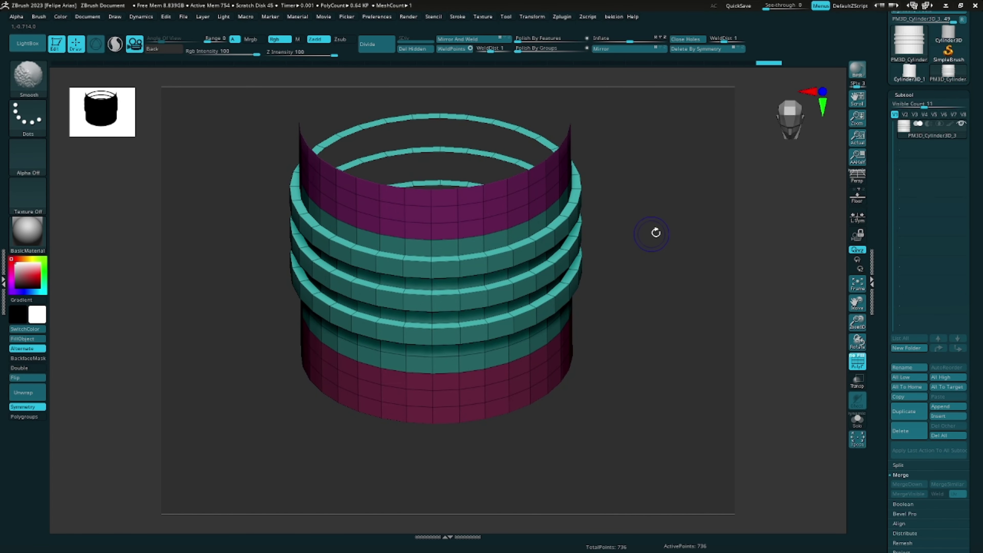
pyautogui.moveTo(671, 205)
pyautogui.keyDown('shift'); pyautogui.mouseDown()
pyautogui.moveTo(665, 244)
pyautogui.moveTo(680, 262)
pyautogui.moveTo(673, 136)
pyautogui.moveTo(653, 292)
pyautogui.moveTo(669, 193)
pyautogui.moveTo(636, 275)
pyautogui.moveTo(686, 230)
pyautogui.moveTo(682, 203)
pyautogui.moveTo(691, 263)
pyautogui.moveTo(671, 217)
pyautogui.moveTo(666, 243)
pyautogui.mouseUp(); pyautogui.keyUp('shift')
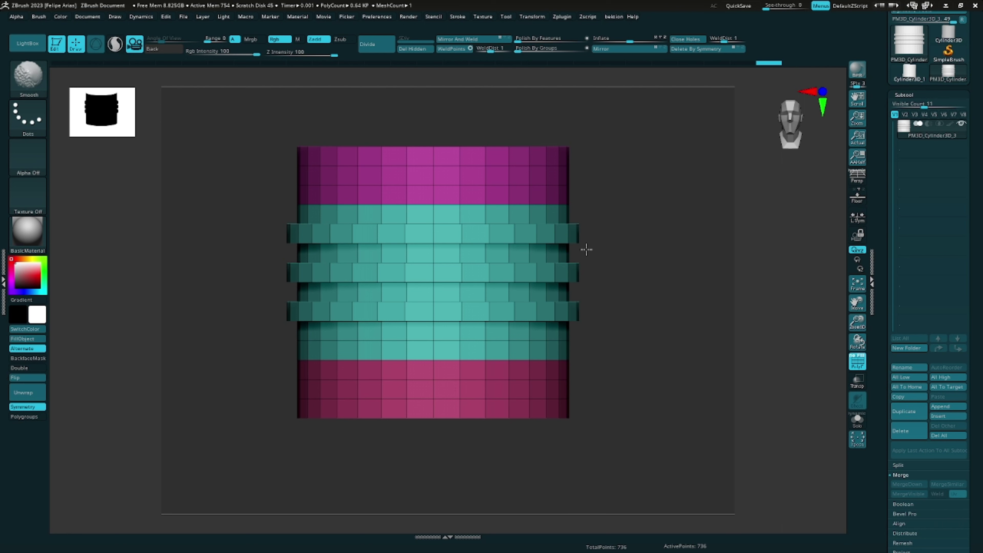
pyautogui.moveTo(682, 202); pyautogui.dragTo(640, 219)
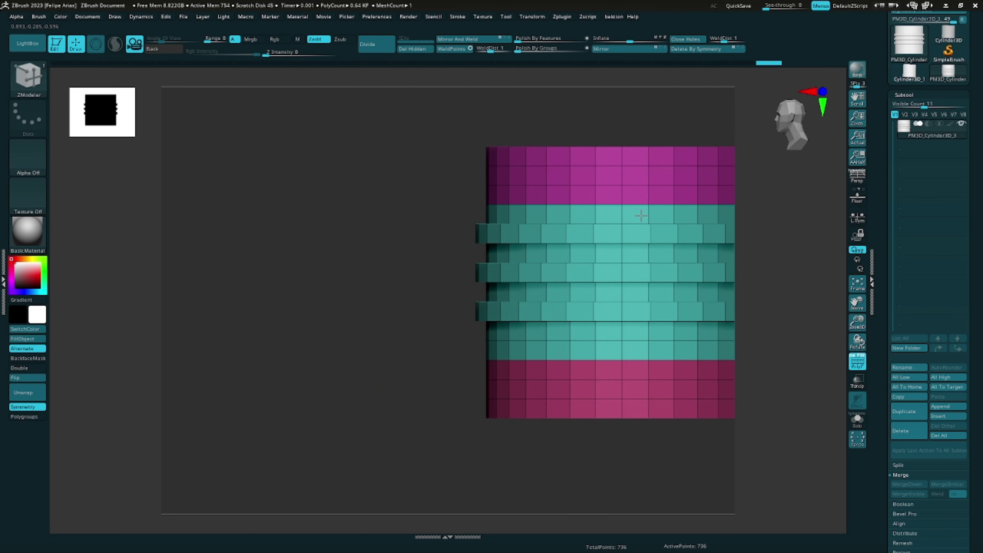
pyautogui.keyDown('shift'); pyautogui.moveTo(493, 281); pyautogui.dragTo(455, 318); pyautogui.keyUp('shift')
# Reframe the tube larger in front view and open the brush library
pyautogui.moveTo(581, 259)
pyautogui.mouseDown()
pyautogui.moveTo(632, 248)
pyautogui.moveTo(526, 271)
pyautogui.mouseUp()
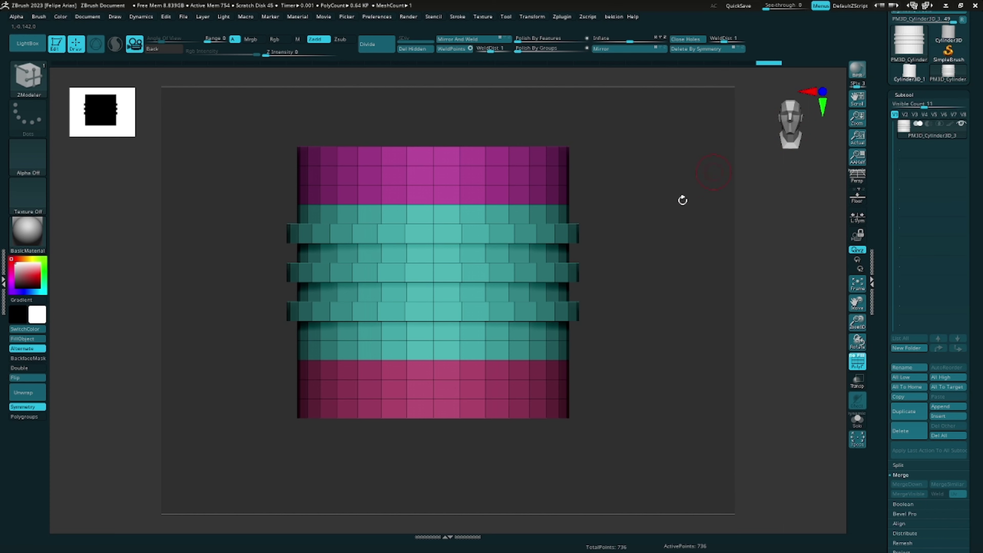
pyautogui.moveTo(678, 228); pyautogui.dragTo(643, 230)
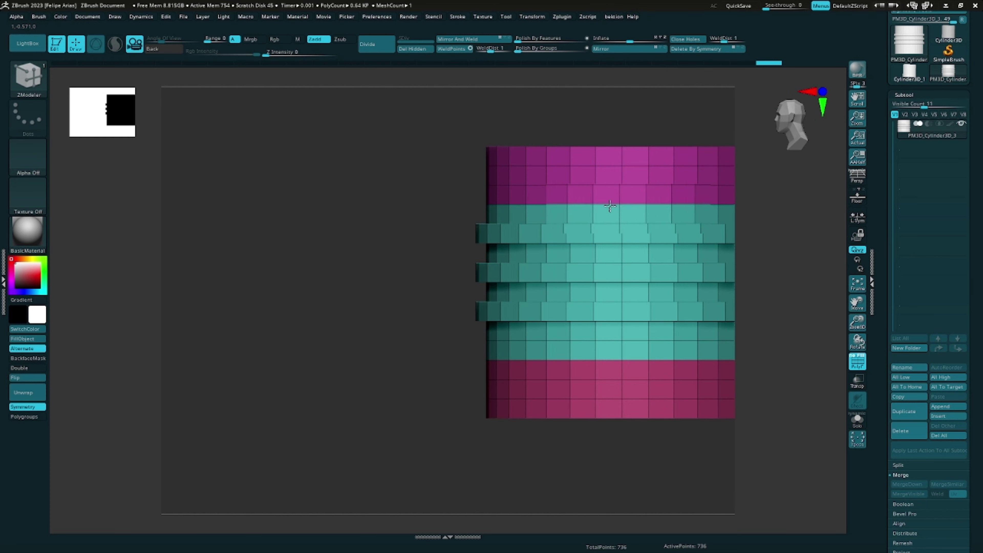
pyautogui.click(778, 130)
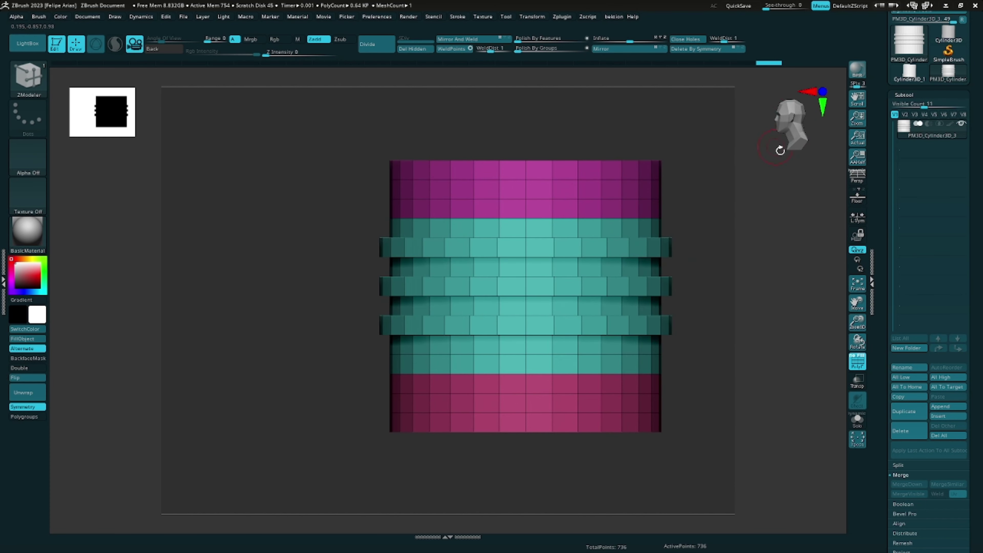
pyautogui.click(780, 124)
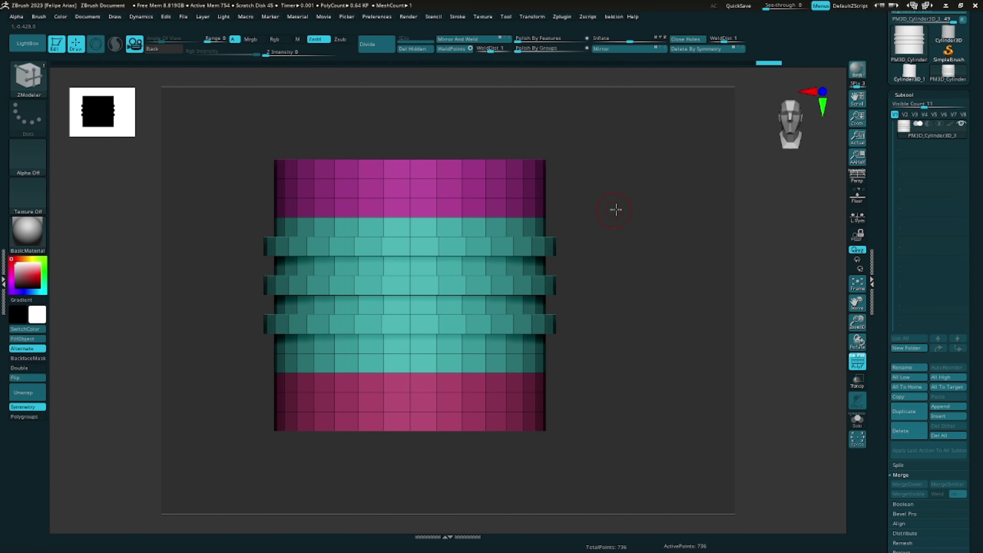
pyautogui.keyDown('alt'); pyautogui.moveTo(615, 210); pyautogui.dragTo(638, 209); pyautogui.keyUp('alt')
pyautogui.press('ctrl')
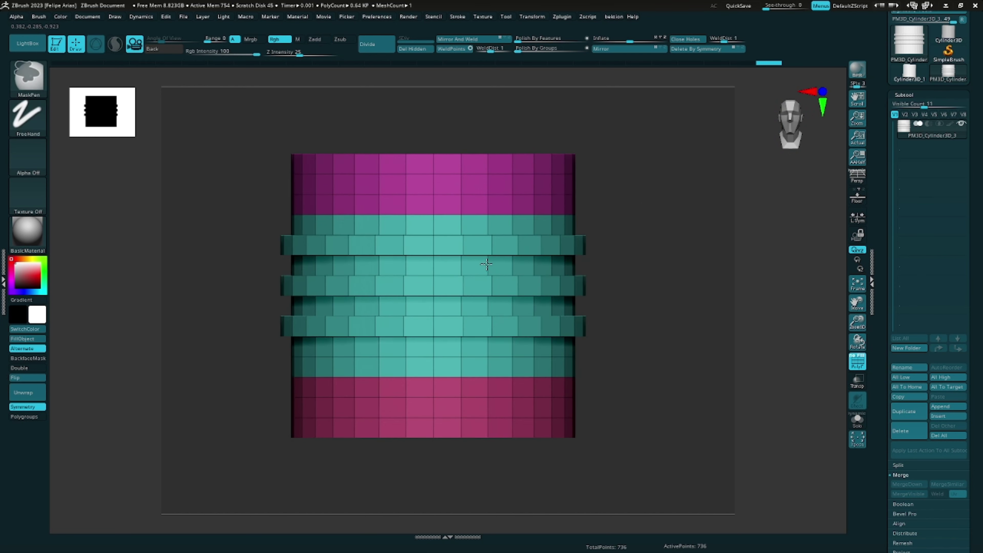
pyautogui.keyDown('alt'); pyautogui.moveTo(654, 204); pyautogui.dragTo(662, 206); pyautogui.keyUp('alt')
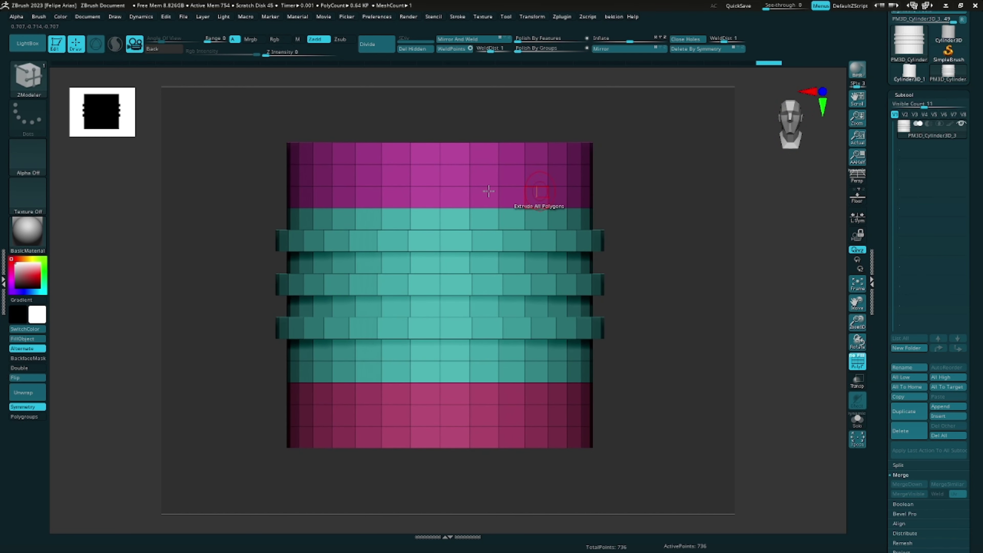
pyautogui.click(23, 76)
pyautogui.click(37, 83)
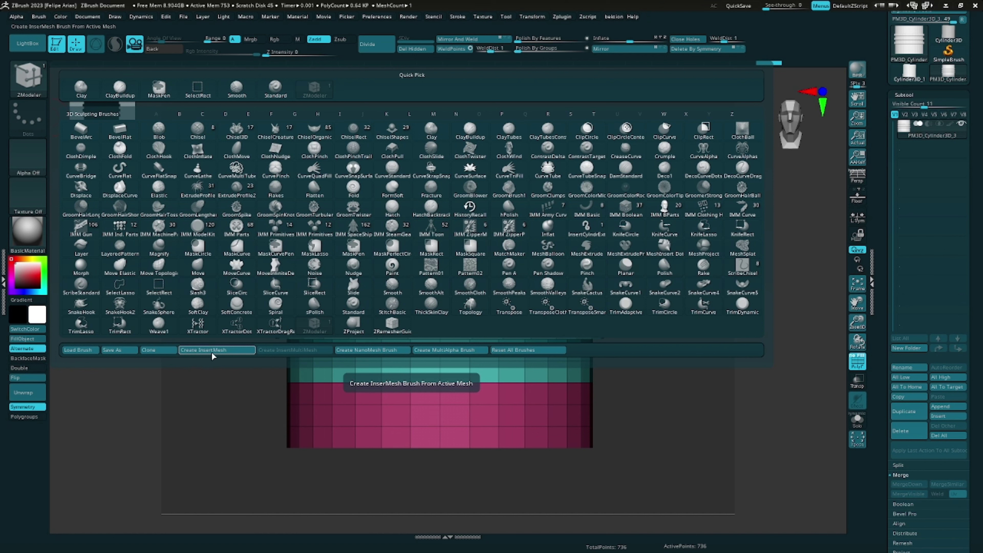
# Create a new InsertMesh brush from the ringed cylinder and turn off PolyF
pyautogui.click(212, 353)
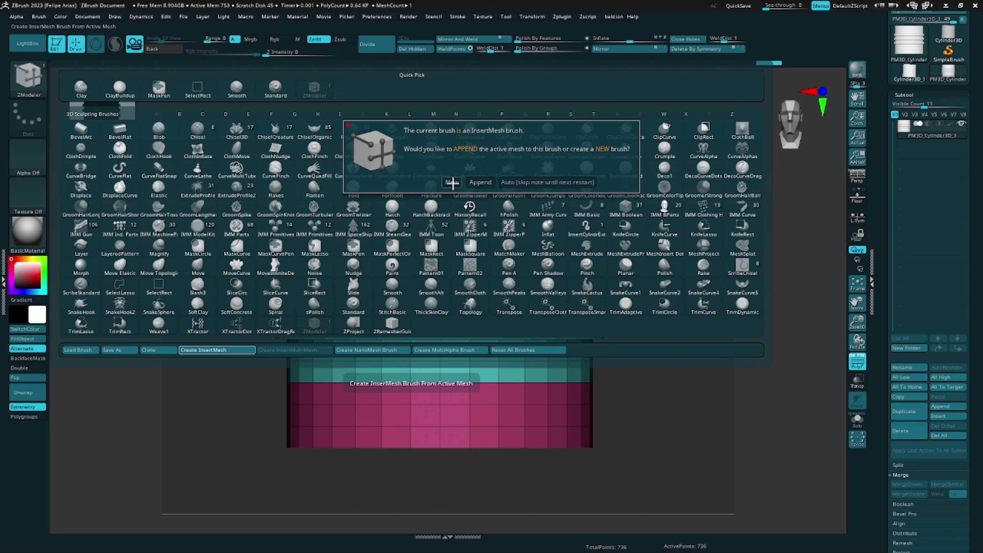
pyautogui.click(451, 182)
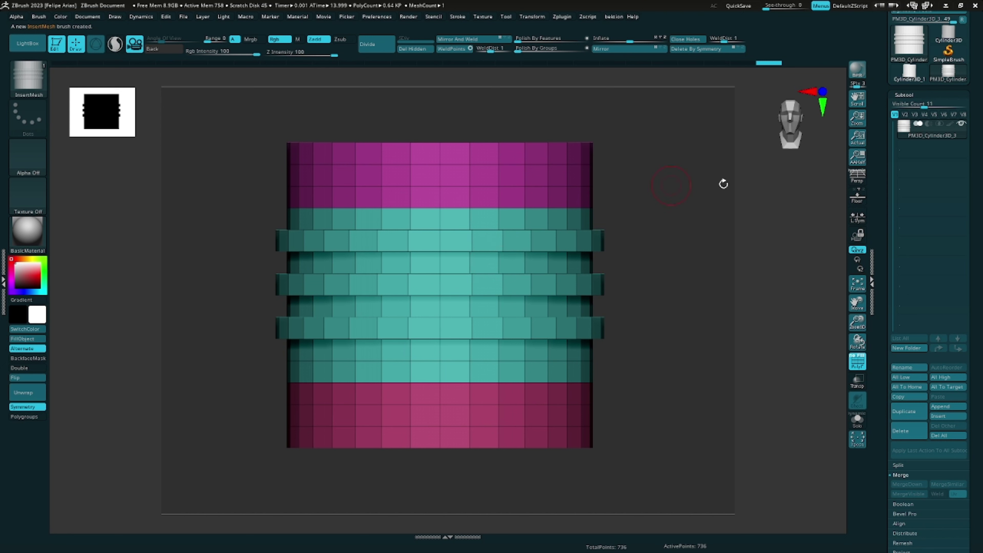
pyautogui.click(857, 360)
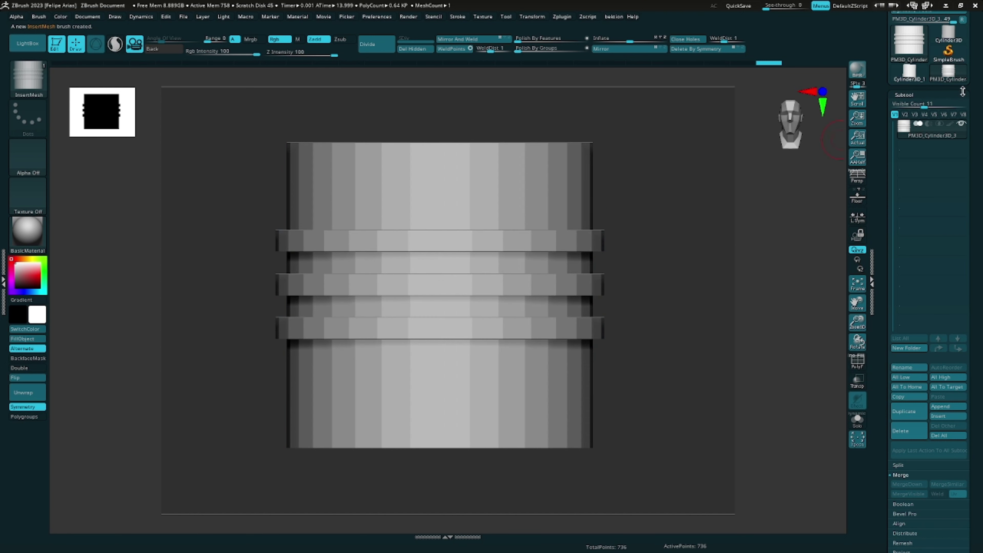
# Select Cylinder3D from the Tool palette as the working tool
pyautogui.moveTo(971, 80); pyautogui.dragTo(972, 120)
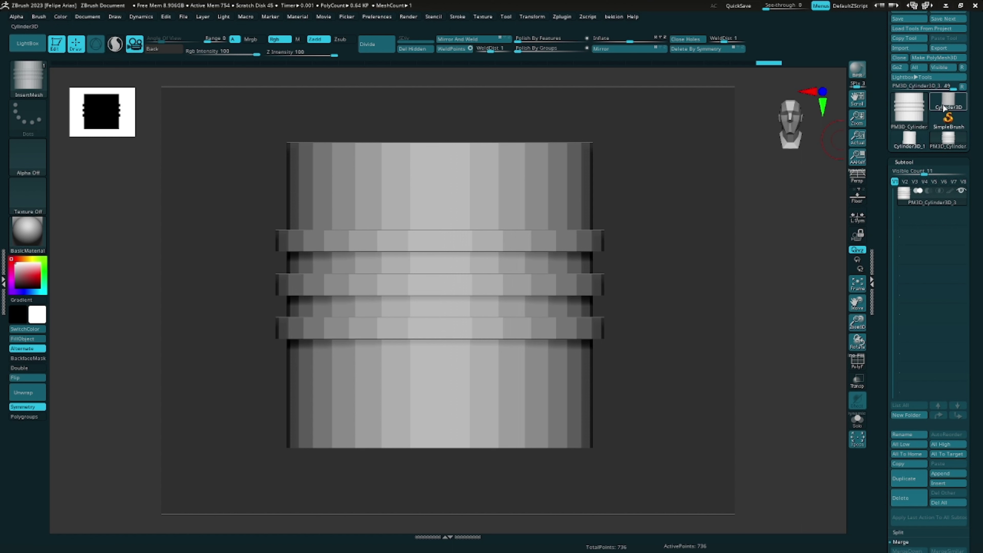
pyautogui.click(948, 102)
pyautogui.moveTo(653, 238)
pyautogui.mouseDown()
pyautogui.moveTo(654, 262)
pyautogui.moveTo(814, 175)
pyautogui.mouseUp()
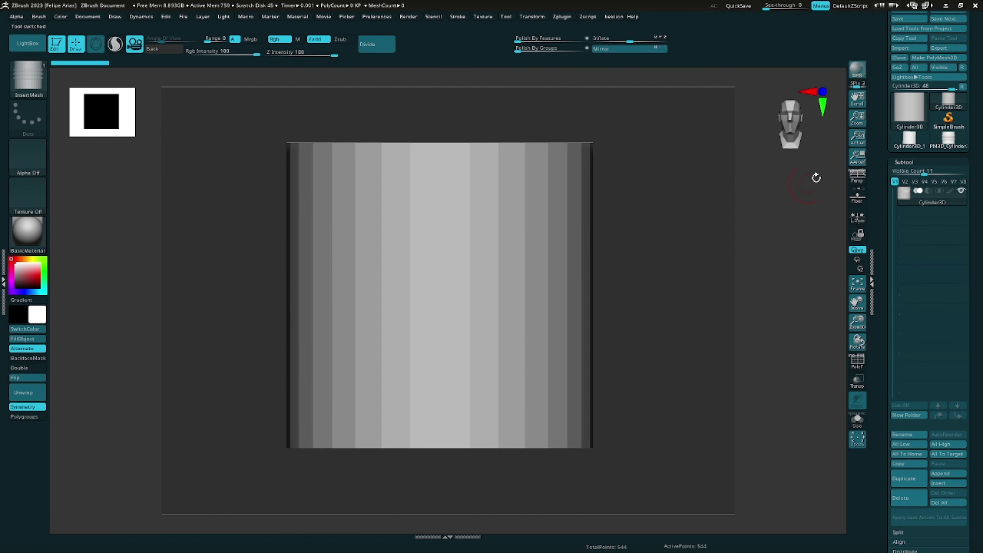
# Make the Cylinder3D an editable polymesh, show PolyF and frame it
pyautogui.click(921, 58)
pyautogui.moveTo(679, 247); pyautogui.dragTo(659, 250)
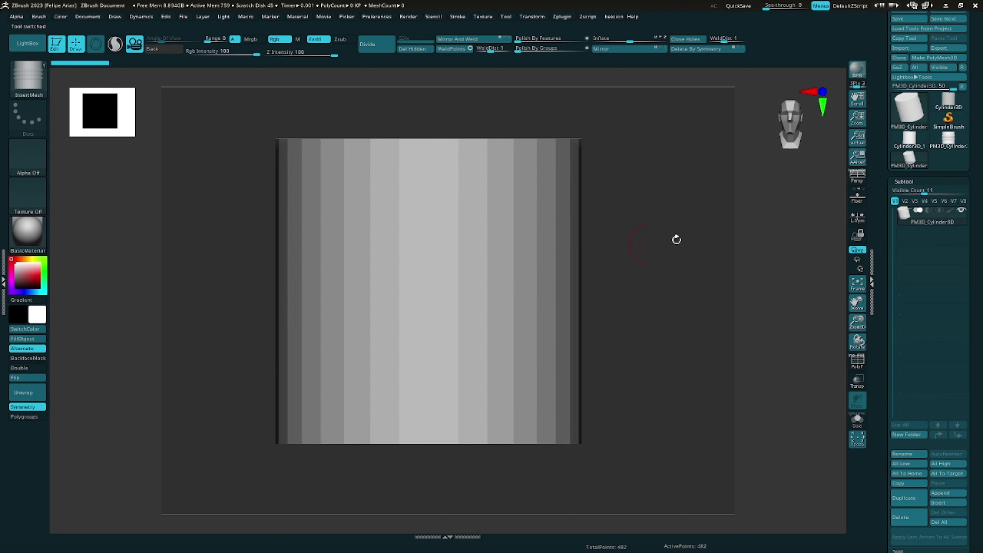
pyautogui.click(859, 363)
pyautogui.press('f')
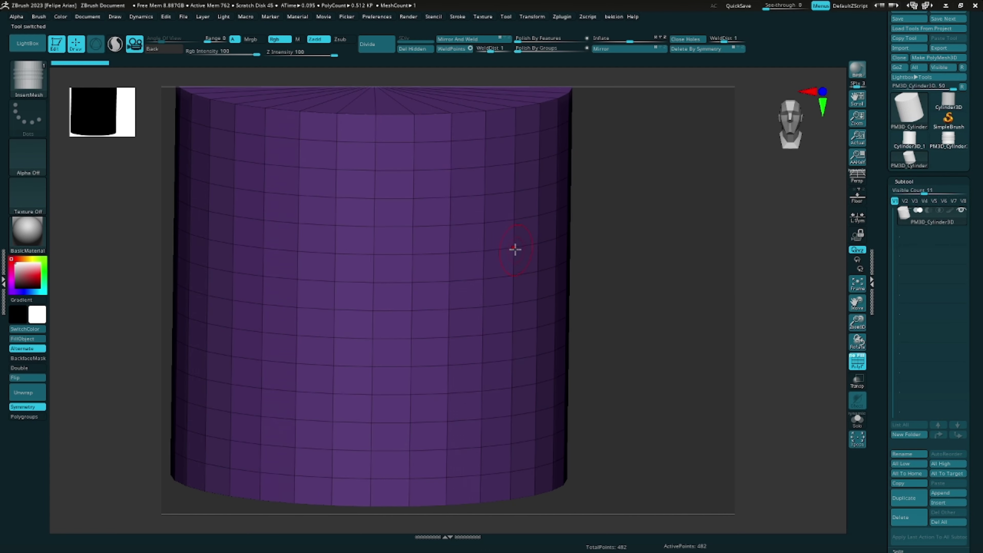
# Stamp several ring-tube pieces across the front of the cylinder
pyautogui.moveTo(513, 248)
pyautogui.mouseDown()
pyautogui.moveTo(521, 273)
pyautogui.moveTo(542, 286)
pyautogui.mouseUp()
pyautogui.keyDown('shift'); pyautogui.moveTo(671, 230); pyautogui.dragTo(665, 228); pyautogui.keyUp('shift')
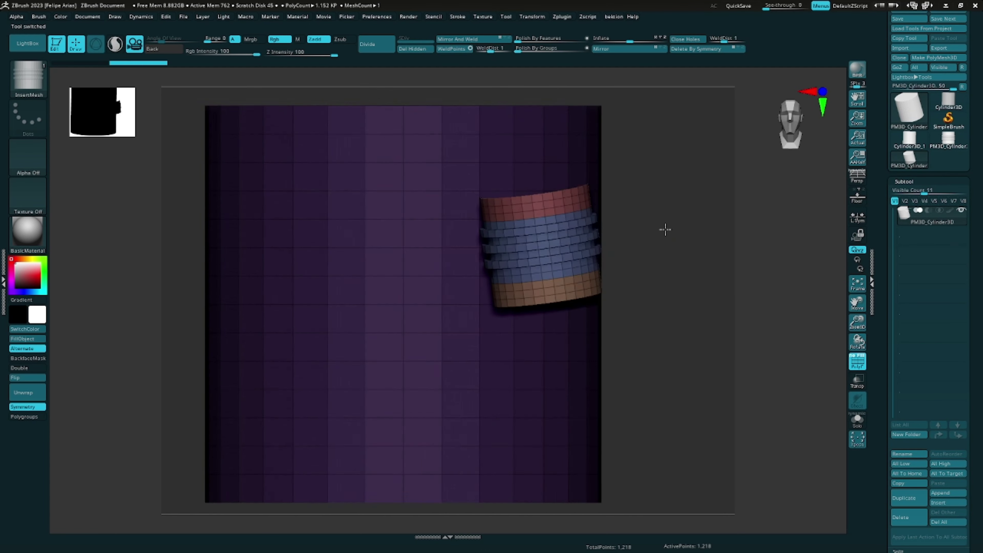
pyautogui.keyDown('ctrl'); pyautogui.click(653, 224); pyautogui.keyUp('ctrl')
pyautogui.press('f')
pyautogui.moveTo(390, 255); pyautogui.dragTo(401, 293)
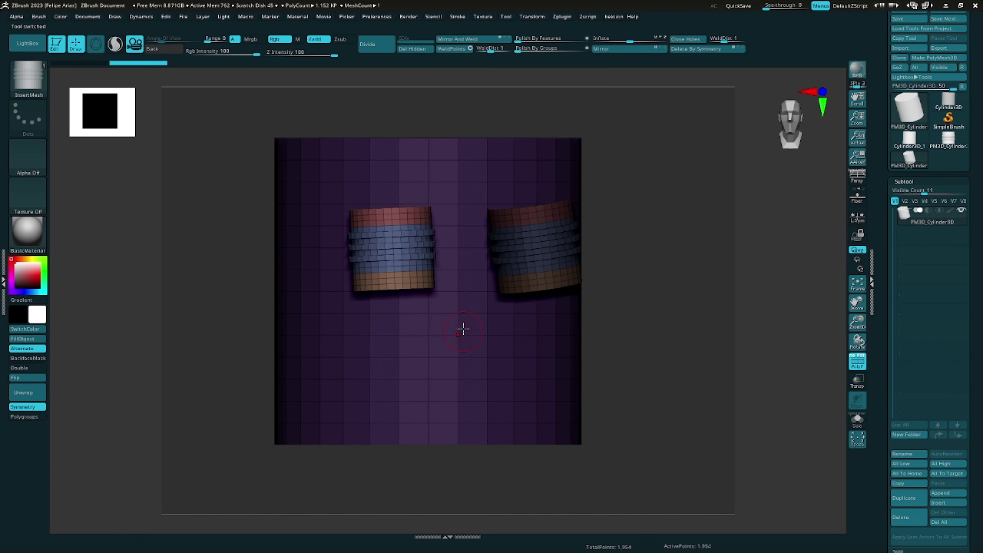
pyautogui.moveTo(461, 329); pyautogui.dragTo(466, 358)
pyautogui.moveTo(516, 391); pyautogui.dragTo(520, 412)
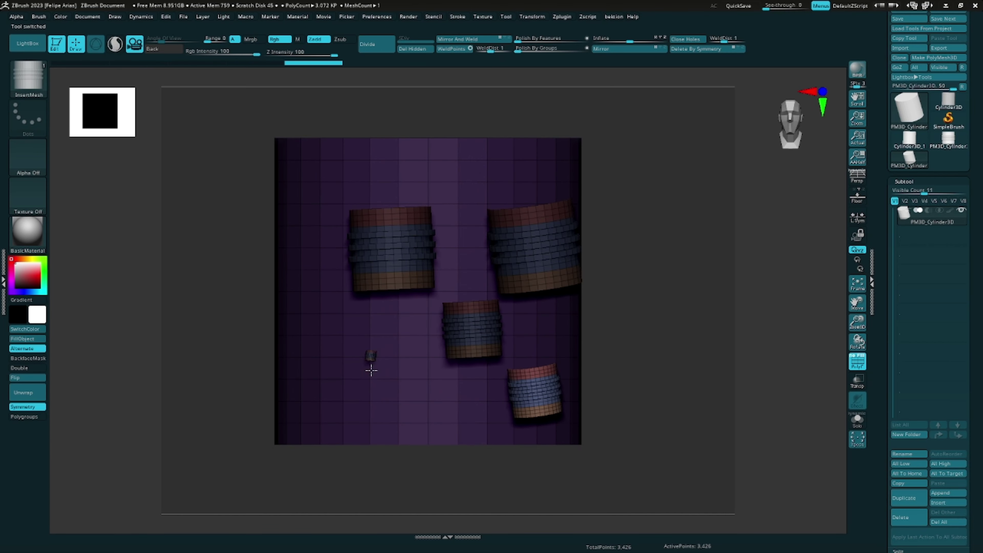
pyautogui.moveTo(372, 364); pyautogui.dragTo(369, 387)
pyautogui.moveTo(456, 184); pyautogui.dragTo(466, 224)
# Orbit to a perspective view and scatter more ring-tube pieces over the cylinder's side
pyautogui.moveTo(619, 155); pyautogui.dragTo(636, 173)
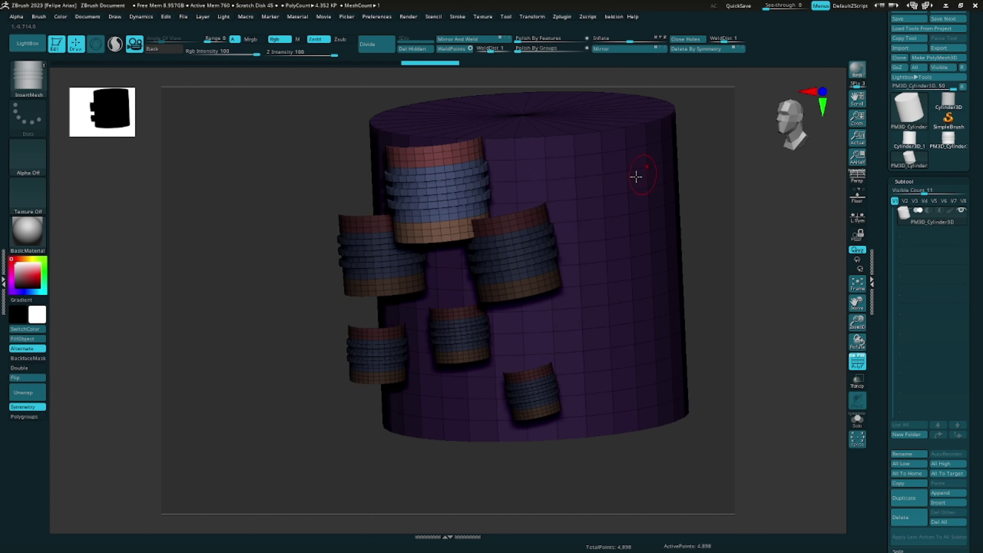
pyautogui.moveTo(559, 170); pyautogui.dragTo(568, 201)
pyautogui.keyDown('alt'); pyautogui.moveTo(569, 201); pyautogui.dragTo(509, 246, button='right'); pyautogui.keyUp('alt')
pyautogui.keyDown('ctrl'); pyautogui.moveTo(445, 248); pyautogui.dragTo(456, 268, button='right'); pyautogui.keyUp('ctrl')
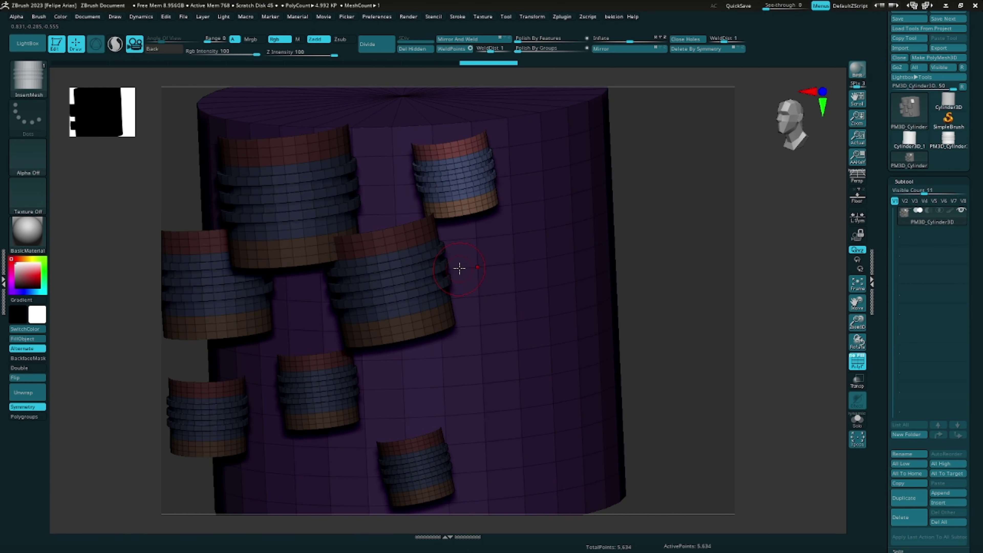
pyautogui.moveTo(657, 210); pyautogui.dragTo(658, 208)
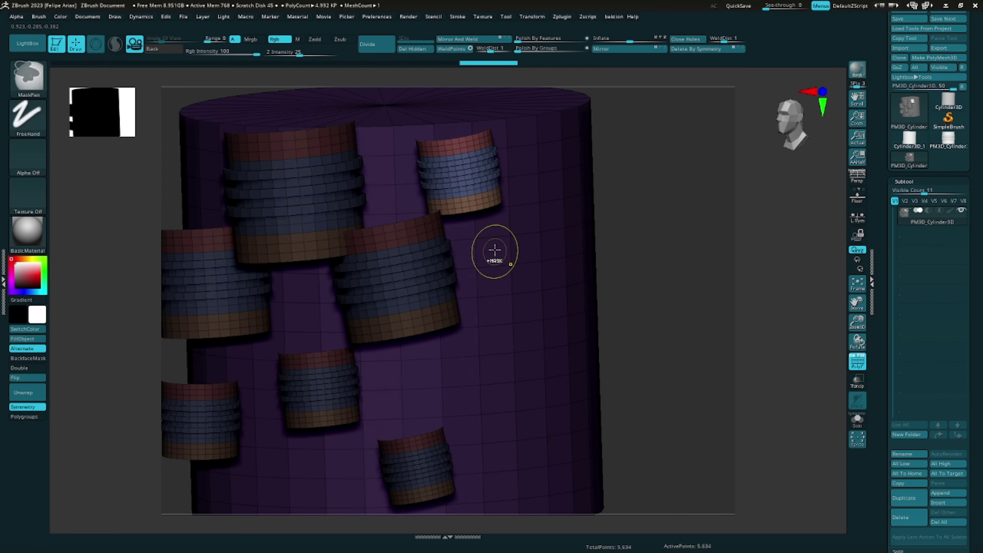
pyautogui.keyDown('ctrl'); pyautogui.moveTo(493, 253); pyautogui.dragTo(484, 216, button='right'); pyautogui.keyUp('ctrl')
pyautogui.moveTo(511, 238); pyautogui.dragTo(517, 248)
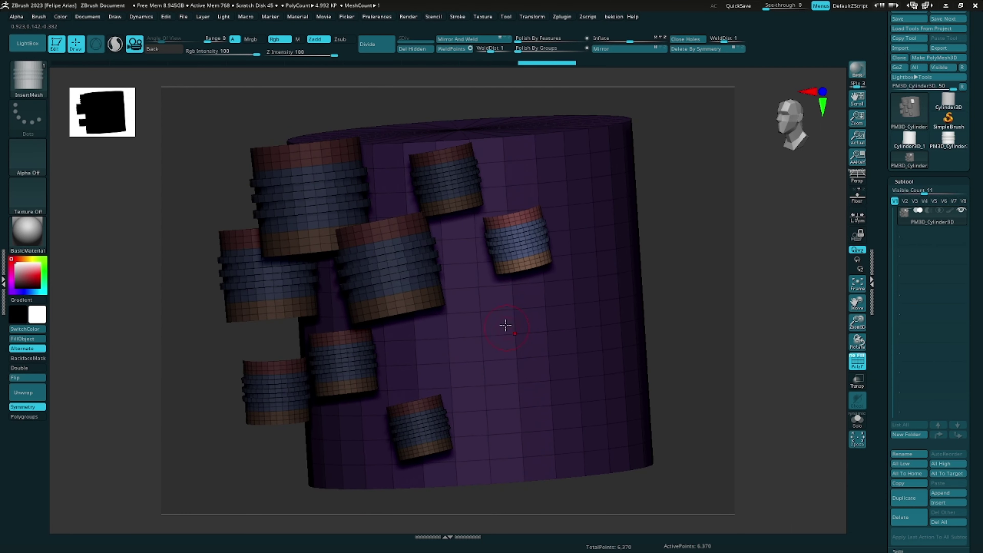
pyautogui.moveTo(506, 314); pyautogui.dragTo(510, 326)
pyautogui.moveTo(456, 357); pyautogui.dragTo(462, 370)
pyautogui.moveTo(543, 379); pyautogui.dragTo(549, 383)
pyautogui.moveTo(590, 267); pyautogui.dragTo(595, 274)
pyautogui.moveTo(588, 175); pyautogui.dragTo(594, 182)
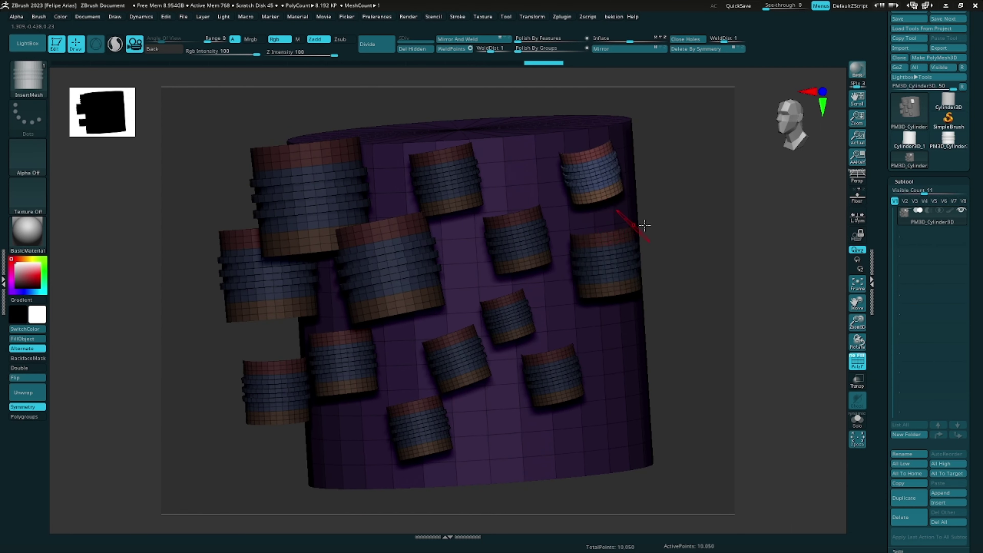
pyautogui.moveTo(636, 220); pyautogui.dragTo(654, 213, button='right')
# Add two more ring pieces at the right and bottom, then orbit to inspect coverage
pyautogui.moveTo(644, 182); pyautogui.dragTo(650, 189)
pyautogui.moveTo(584, 235); pyautogui.dragTo(542, 302, button='right')
pyautogui.moveTo(542, 306); pyautogui.dragTo(546, 316)
pyautogui.moveTo(503, 410); pyautogui.dragTo(501, 418)
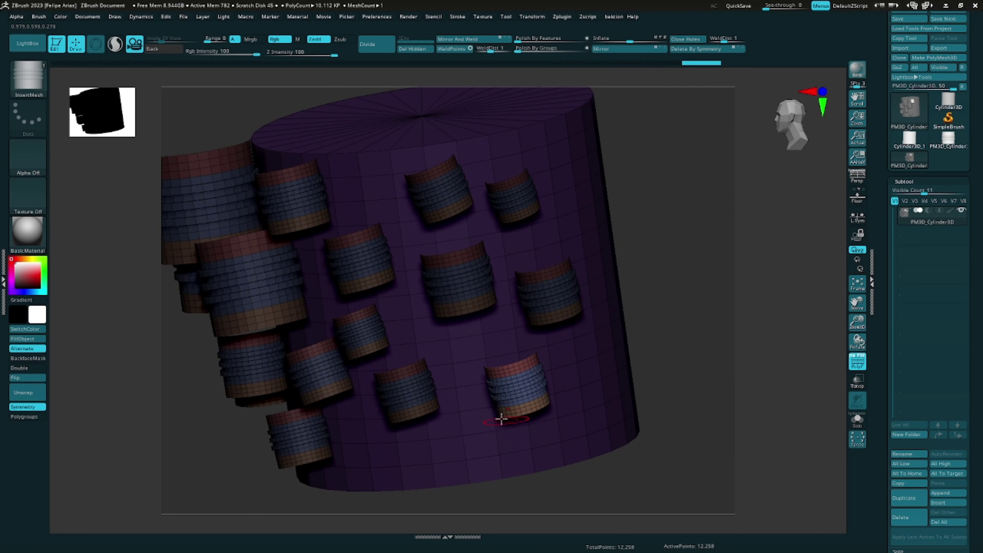
pyautogui.moveTo(658, 209)
pyautogui.mouseDown(button='right')
pyautogui.moveTo(599, 233)
pyautogui.moveTo(693, 180)
pyautogui.moveTo(524, 233)
pyautogui.moveTo(649, 192)
pyautogui.mouseUp(button='right')
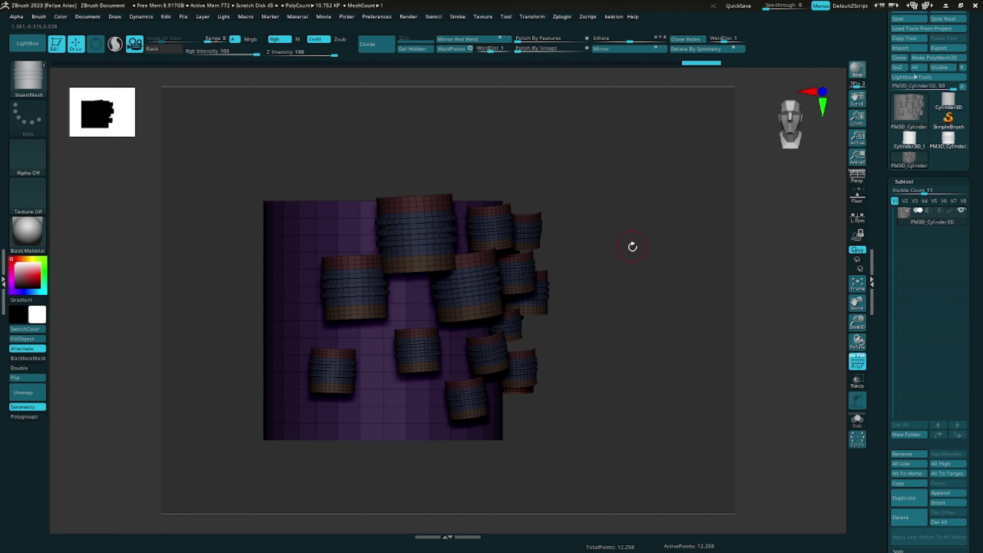
pyautogui.moveTo(640, 267); pyautogui.dragTo(603, 274, button='right')
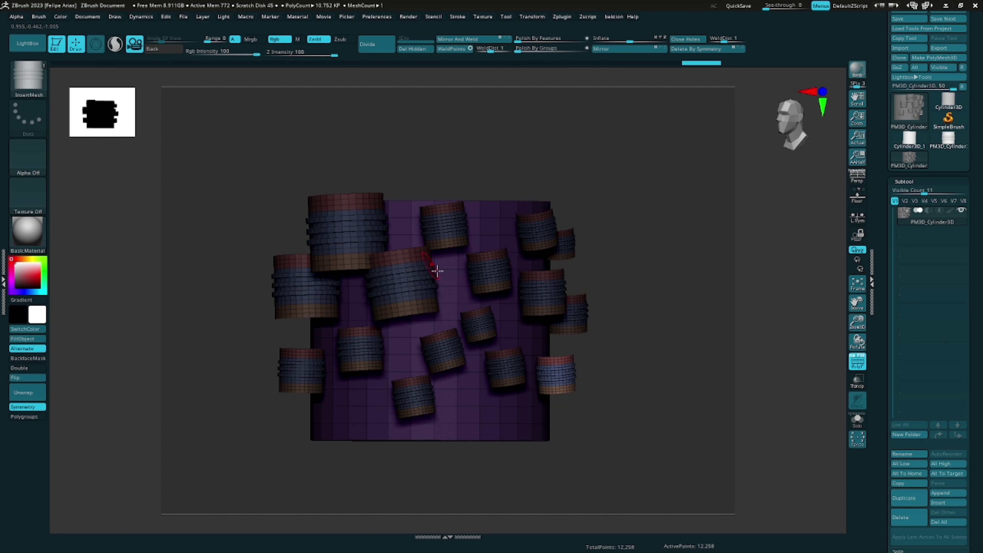
# Undo the scattered ring-tube pieces with Ctrl+Z
pyautogui.hotkey('ctrl', 'z')
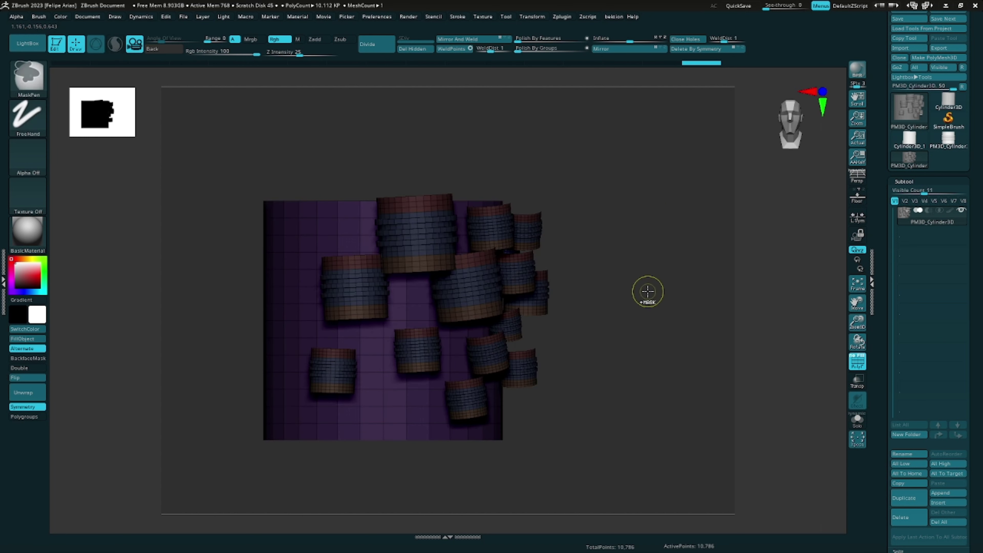
pyautogui.hotkey('ctrl', 'z')
pyautogui.hotkey('ctrl', 'z')
pyautogui.hotkey('ctrl', 'z')
pyautogui.hotkey('ctrl', 'z')
pyautogui.hotkey('ctrl', 'z')
pyautogui.hotkey('ctrl', 'z')
pyautogui.hotkey('ctrl', 'z')
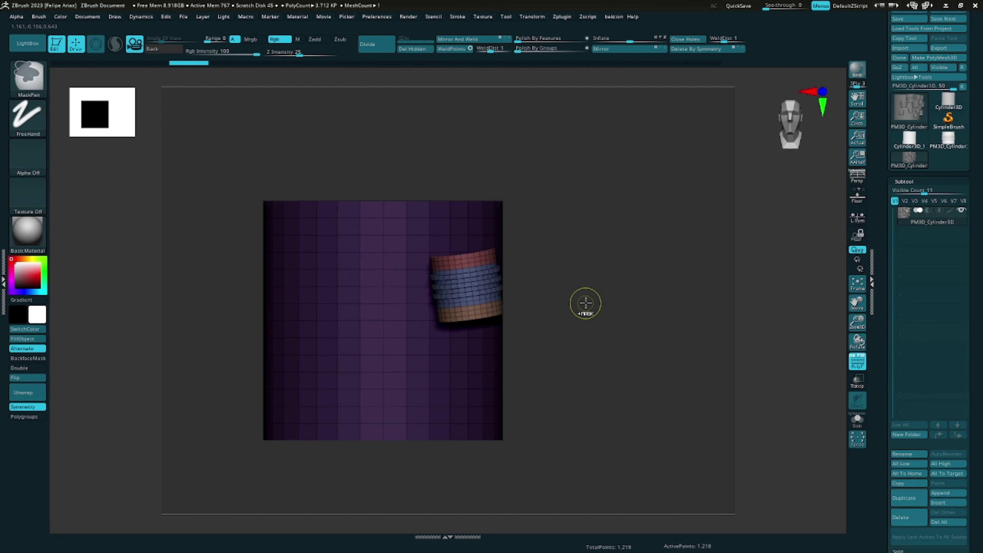
pyautogui.hotkey('ctrl', 'z')
pyautogui.hotkey('ctrl', 'z')
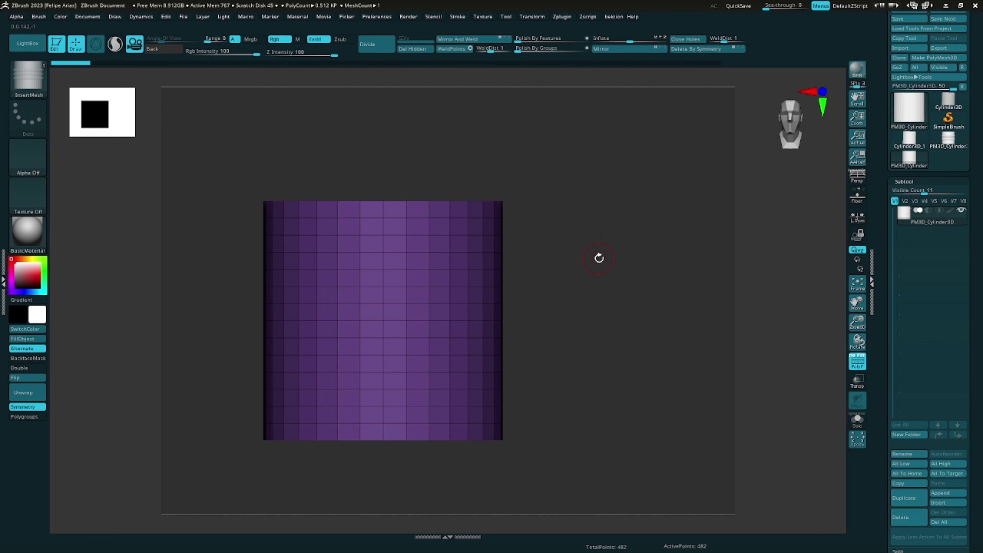
# Zoom in on the bare cylinder and enable Curve Mode under Stroke > Curve
pyautogui.moveTo(586, 272)
pyautogui.keyDown('ctrl'); pyautogui.mouseDown(button='right')
pyautogui.moveTo(690, 239)
pyautogui.moveTo(662, 235)
pyautogui.moveTo(582, 166)
pyautogui.mouseUp(button='right'); pyautogui.keyUp('ctrl')
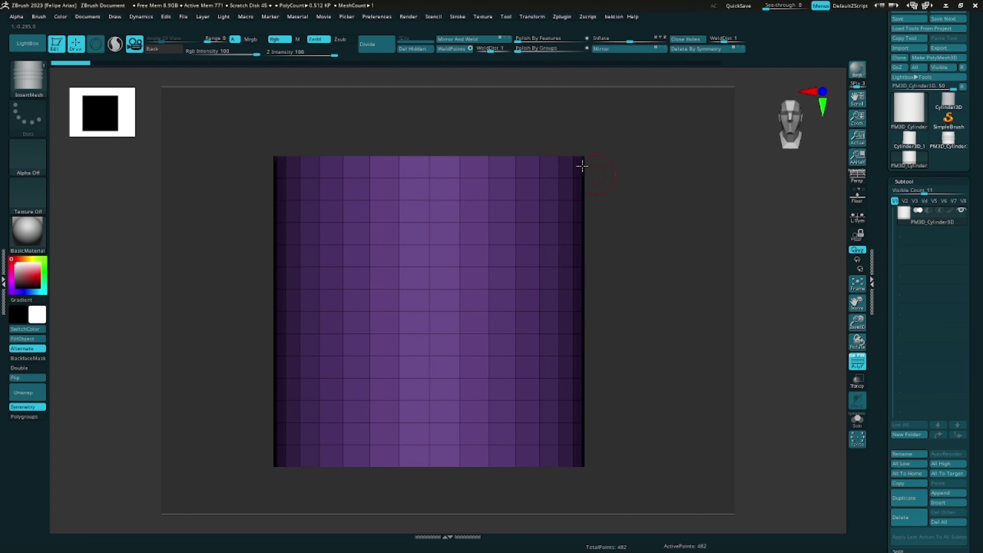
pyautogui.click(458, 17)
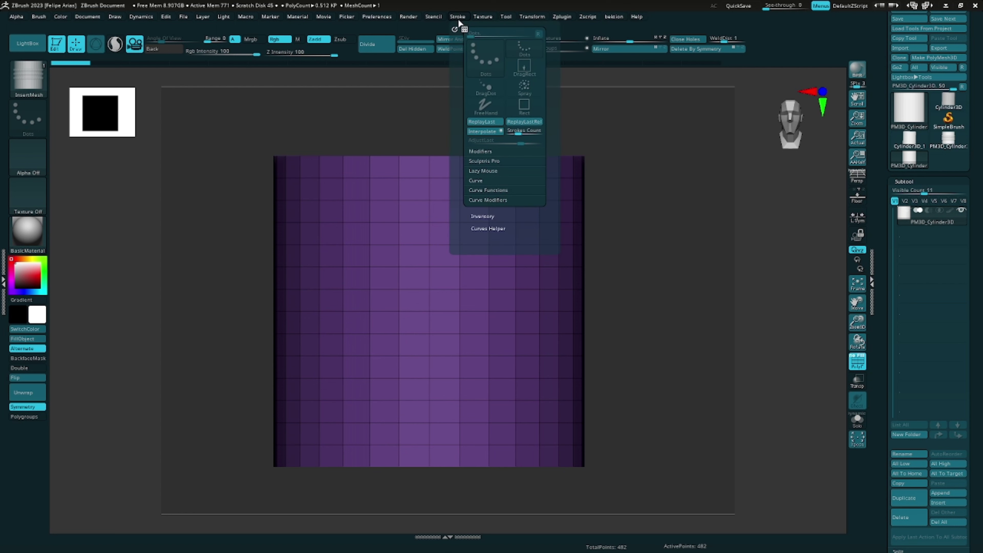
pyautogui.click(479, 182)
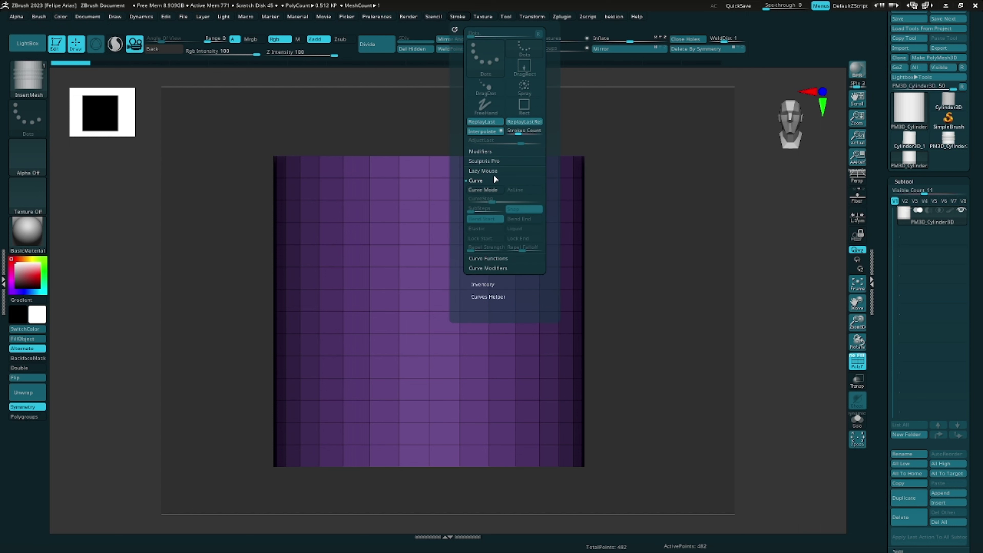
pyautogui.click(490, 192)
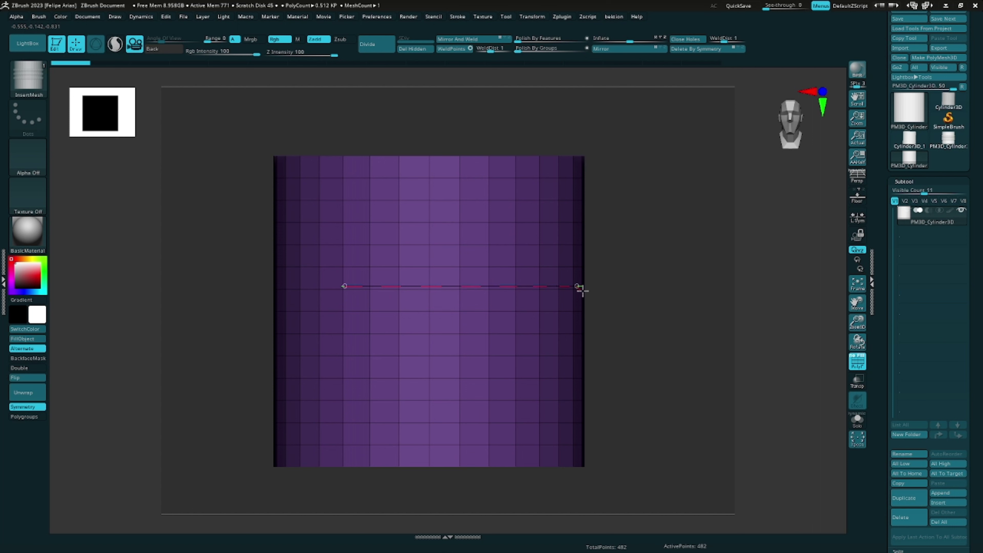
# Fill test curves with ring-tube chains and undo them, including a short vertical one
pyautogui.click(605, 286)
pyautogui.moveTo(662, 246); pyautogui.dragTo(640, 235)
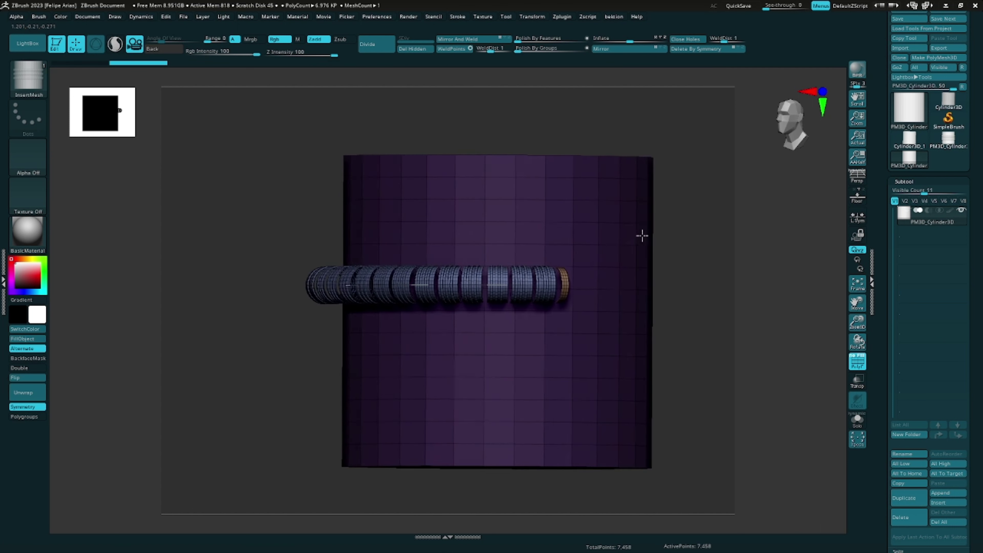
pyautogui.hotkey('ctrl', 'z')
pyautogui.moveTo(390, 416); pyautogui.dragTo(392, 376)
pyautogui.click(473, 362)
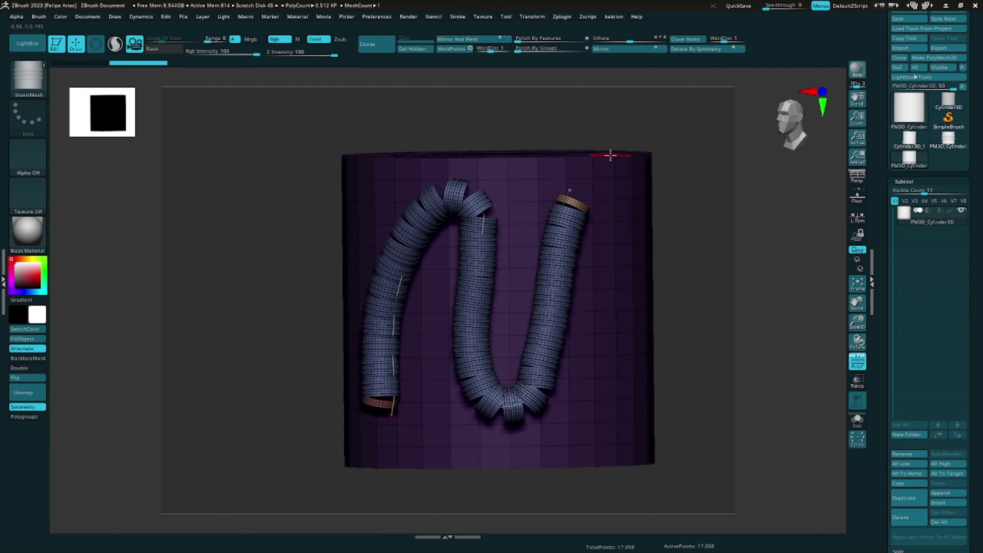
pyautogui.hotkey('ctrl', 'z')
pyautogui.hotkey('shift', 'f')
# Try a U-shaped chain, undo it, then fill a new curve across the cylinder
pyautogui.moveTo(390, 414)
pyautogui.mouseDown()
pyautogui.moveTo(399, 275)
pyautogui.moveTo(521, 399)
pyautogui.moveTo(579, 186)
pyautogui.mouseUp()
pyautogui.moveTo(727, 261); pyautogui.dragTo(479, 263)
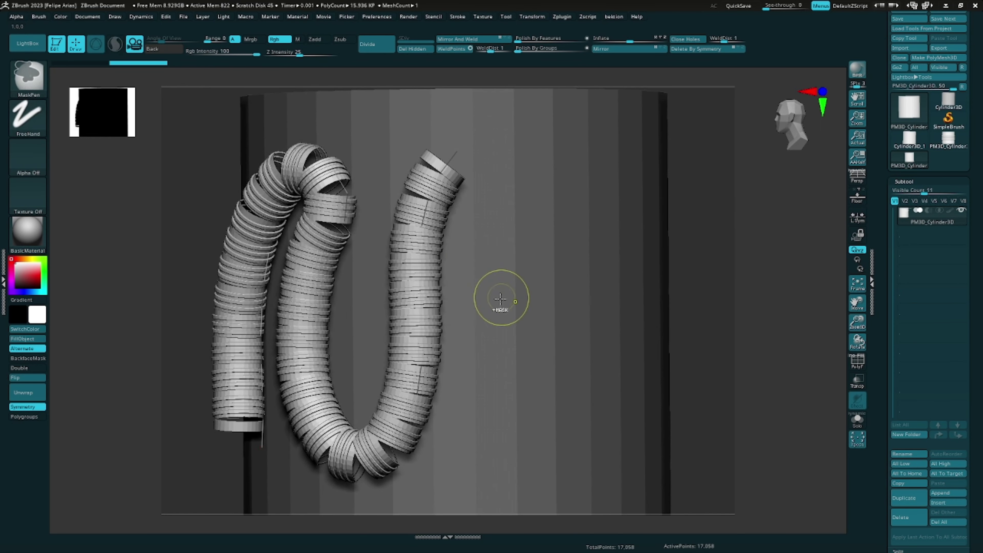
pyautogui.hotkey('ctrl', 'z')
pyautogui.moveTo(314, 425); pyautogui.dragTo(545, 291)
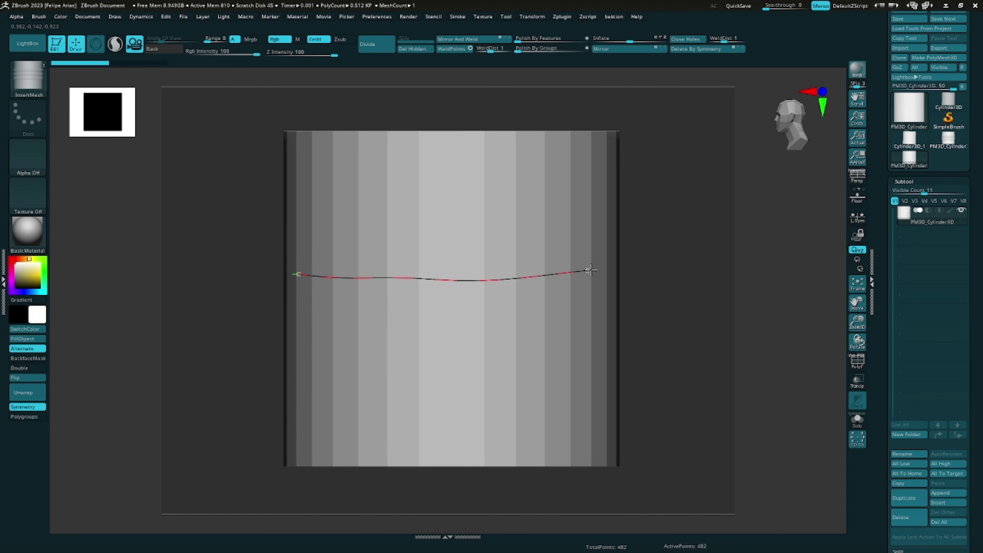
pyautogui.click(590, 270)
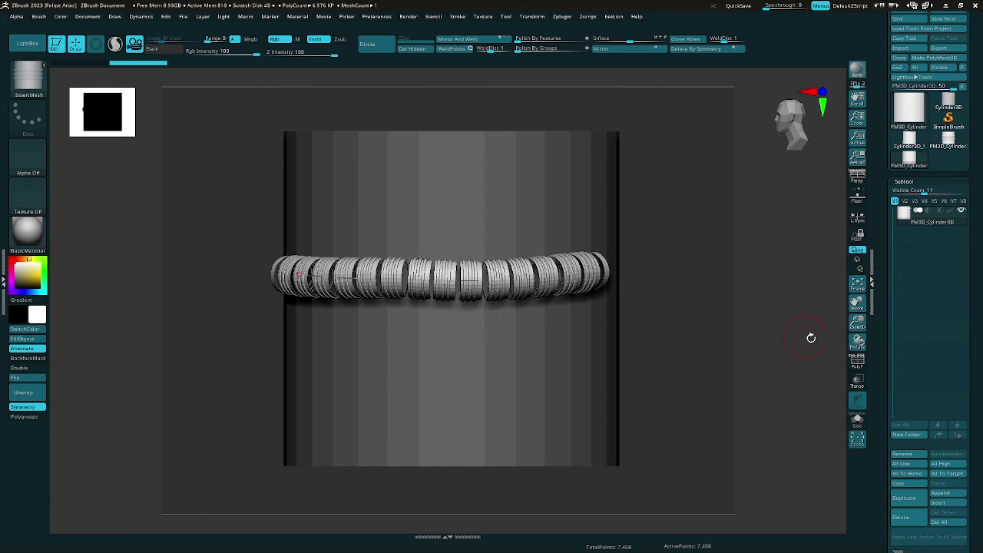
pyautogui.hotkey('shift', 'f')
# Zoom and orbit to inspect the ring chain, then remove it
pyautogui.moveTo(491, 298)
pyautogui.keyDown('ctrl'); pyautogui.mouseDown(button='right')
pyautogui.moveTo(698, 272)
pyautogui.moveTo(654, 285)
pyautogui.moveTo(482, 281)
pyautogui.moveTo(428, 292)
pyautogui.moveTo(395, 263)
pyautogui.moveTo(429, 279)
pyautogui.moveTo(515, 263)
pyautogui.moveTo(439, 241)
pyautogui.moveTo(472, 255)
pyautogui.mouseUp(button='right'); pyautogui.keyUp('ctrl')
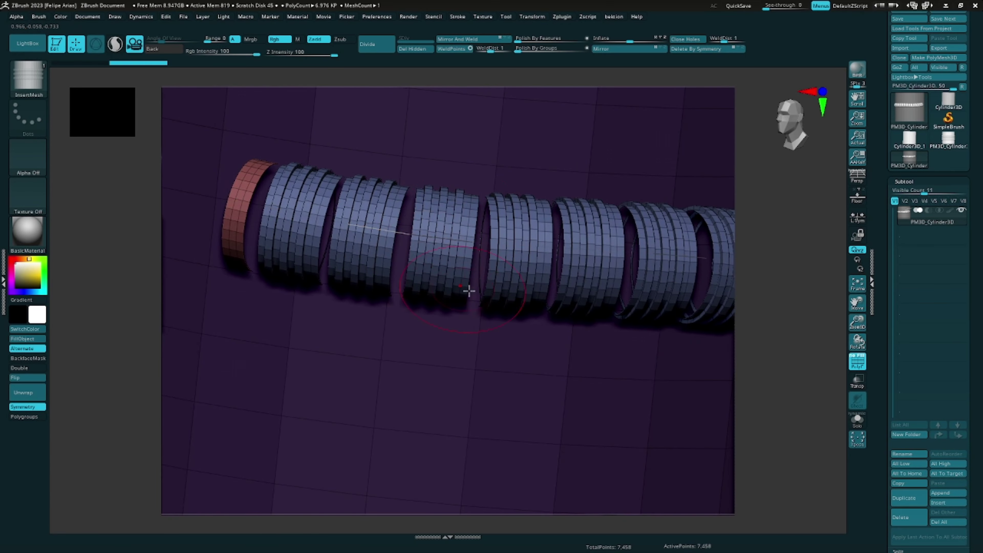
pyautogui.moveTo(469, 291)
pyautogui.mouseDown(button='right')
pyautogui.moveTo(445, 230)
pyautogui.moveTo(449, 252)
pyautogui.moveTo(461, 248)
pyautogui.moveTo(404, 276)
pyautogui.mouseUp(button='right')
pyautogui.moveTo(532, 249); pyautogui.dragTo(259, 248, button='right')
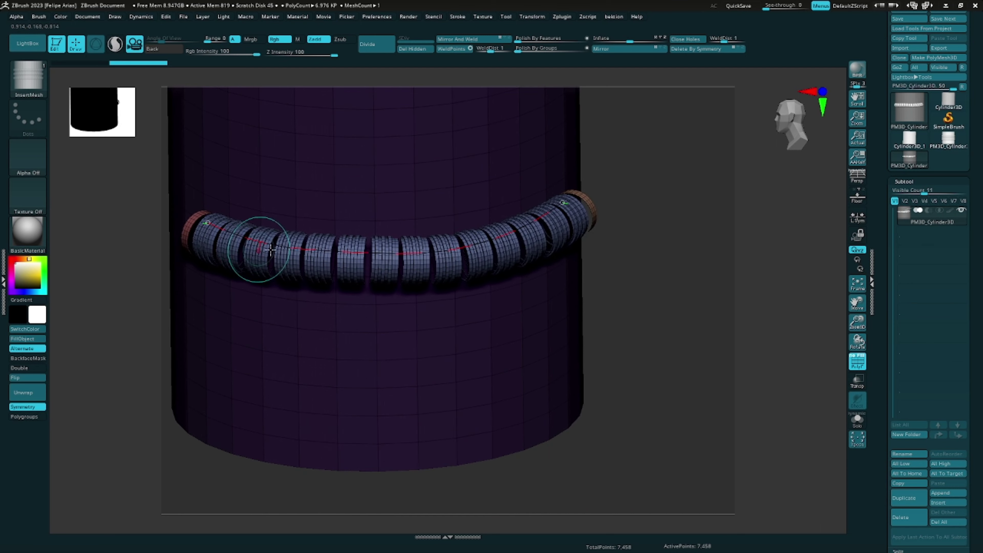
pyautogui.moveTo(628, 211)
pyautogui.mouseDown(button='right')
pyautogui.moveTo(651, 231)
pyautogui.moveTo(636, 275)
pyautogui.mouseUp(button='right')
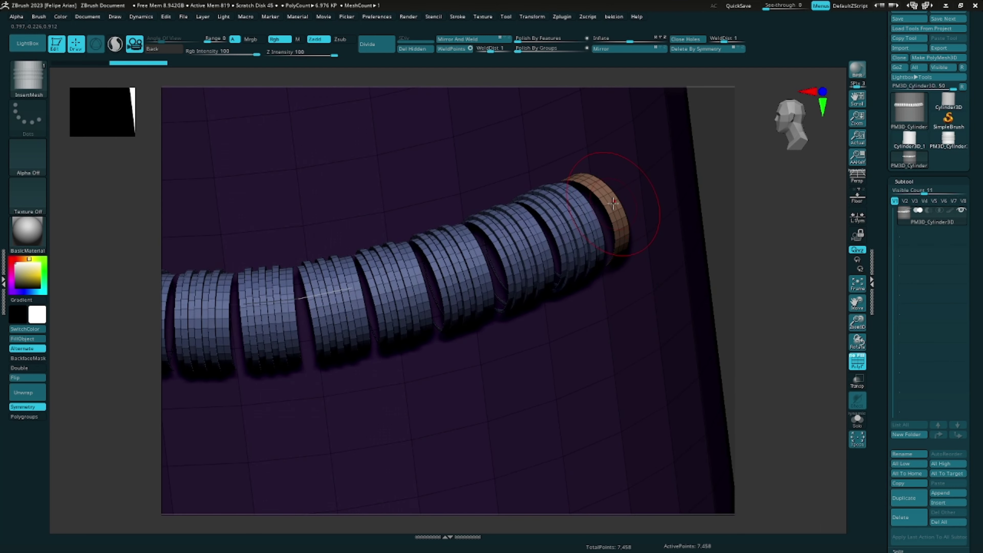
pyautogui.moveTo(621, 241)
pyautogui.keyDown('ctrl'); pyautogui.mouseDown(button='right')
pyautogui.moveTo(649, 237)
pyautogui.moveTo(461, 259)
pyautogui.mouseUp(button='right'); pyautogui.keyUp('ctrl')
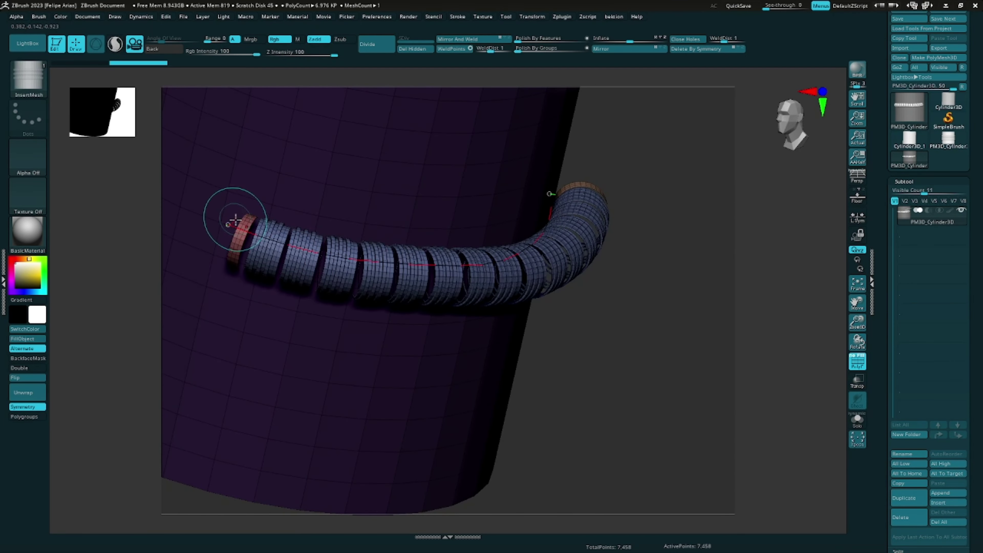
pyautogui.moveTo(695, 224)
pyautogui.mouseDown(button='right')
pyautogui.moveTo(680, 220)
pyautogui.moveTo(707, 219)
pyautogui.moveTo(678, 213)
pyautogui.moveTo(611, 254)
pyautogui.moveTo(586, 290)
pyautogui.mouseUp(button='right')
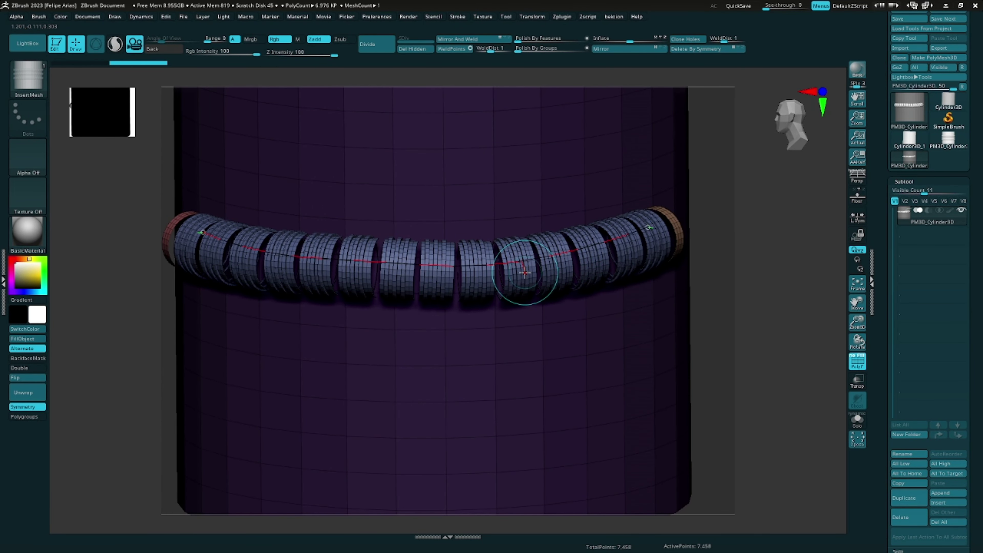
pyautogui.moveTo(695, 218)
pyautogui.mouseDown(button='right')
pyautogui.moveTo(708, 211)
pyautogui.moveTo(701, 202)
pyautogui.mouseUp(button='right')
pyautogui.moveTo(702, 203)
pyautogui.mouseDown()
pyautogui.moveTo(701, 216)
pyautogui.moveTo(686, 204)
pyautogui.moveTo(613, 235)
pyautogui.mouseUp()
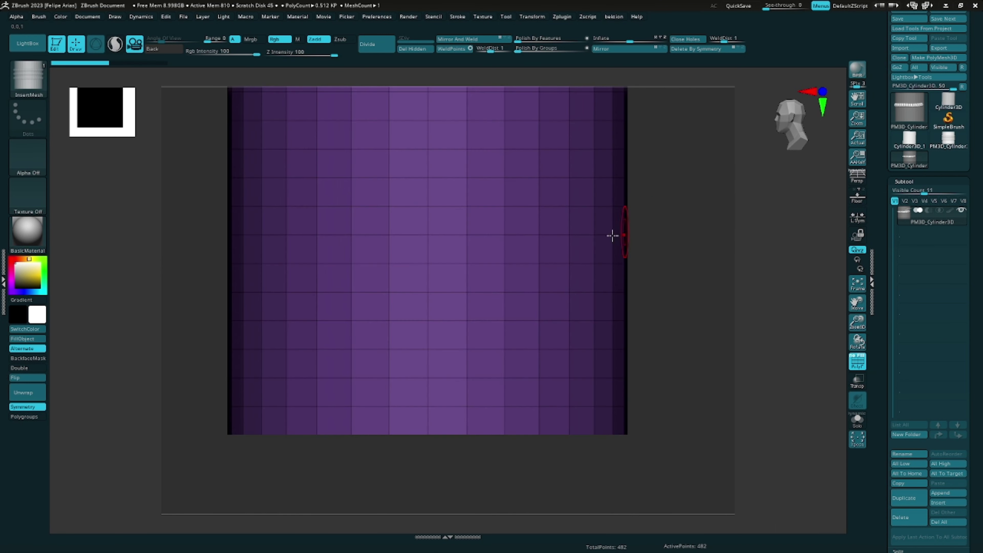
# Draw a gently arched ring chain across the cylinder and orbit around it
pyautogui.moveTo(269, 232); pyautogui.dragTo(660, 153)
pyautogui.moveTo(683, 197); pyautogui.dragTo(682, 220)
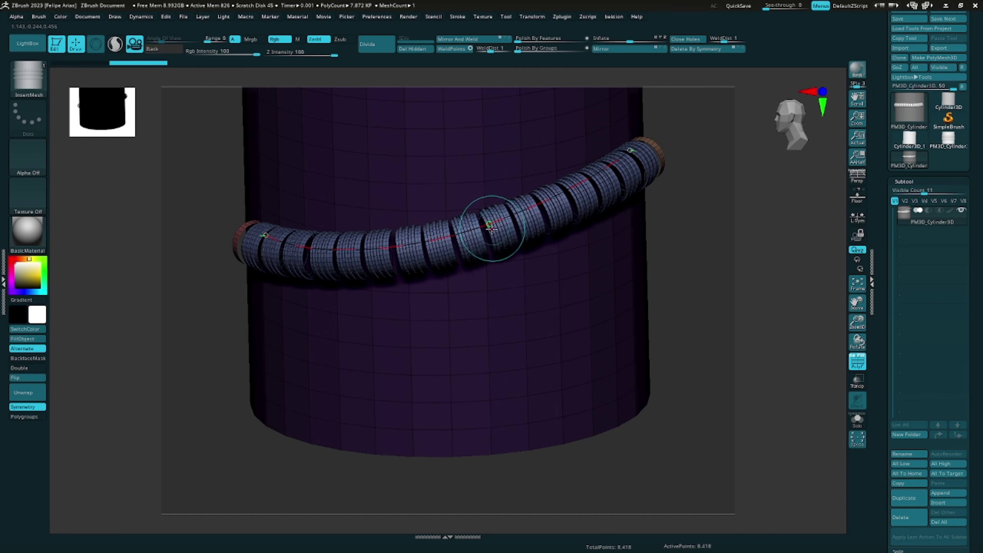
pyautogui.click(467, 231)
pyautogui.keyDown('alt'); pyautogui.moveTo(697, 236); pyautogui.dragTo(630, 271); pyautogui.keyUp('alt')
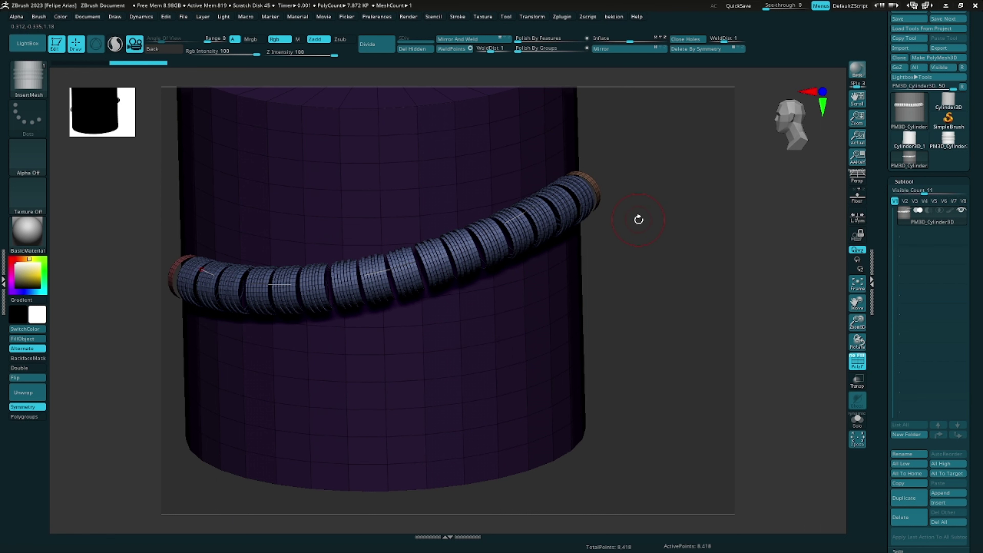
pyautogui.keyDown('alt'); pyautogui.moveTo(647, 218); pyautogui.dragTo(656, 222); pyautogui.keyUp('alt')
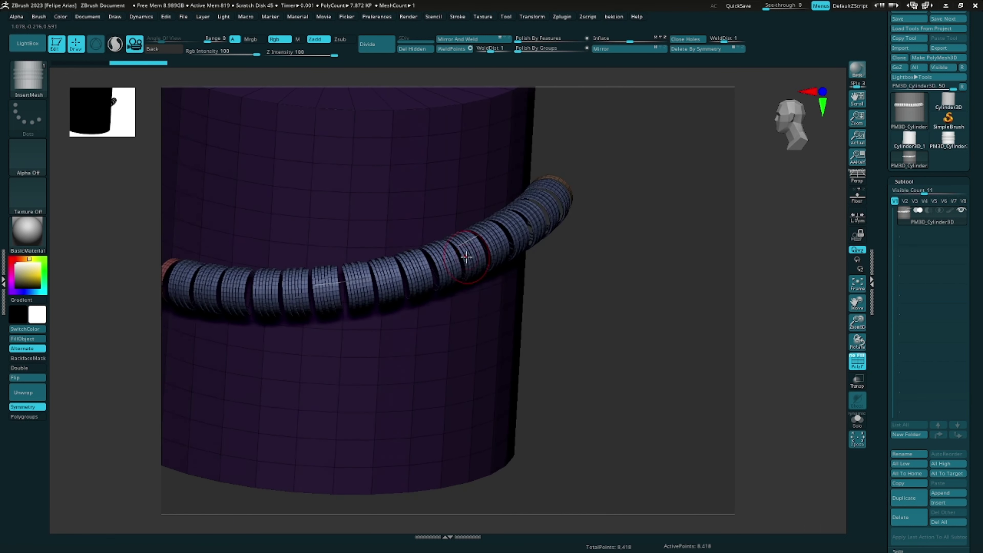
pyautogui.moveTo(463, 247); pyautogui.dragTo(464, 257, button='right')
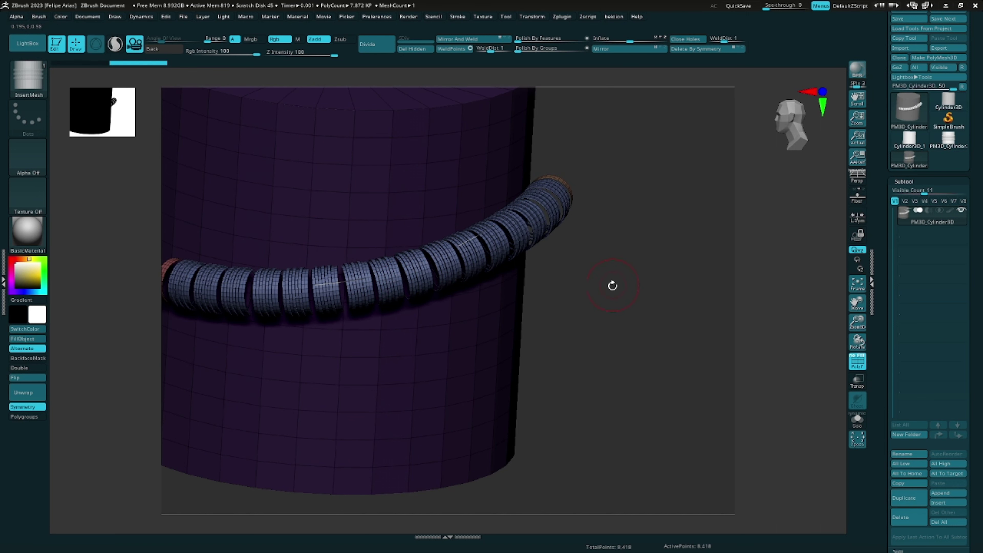
pyautogui.moveTo(612, 283); pyautogui.dragTo(605, 284)
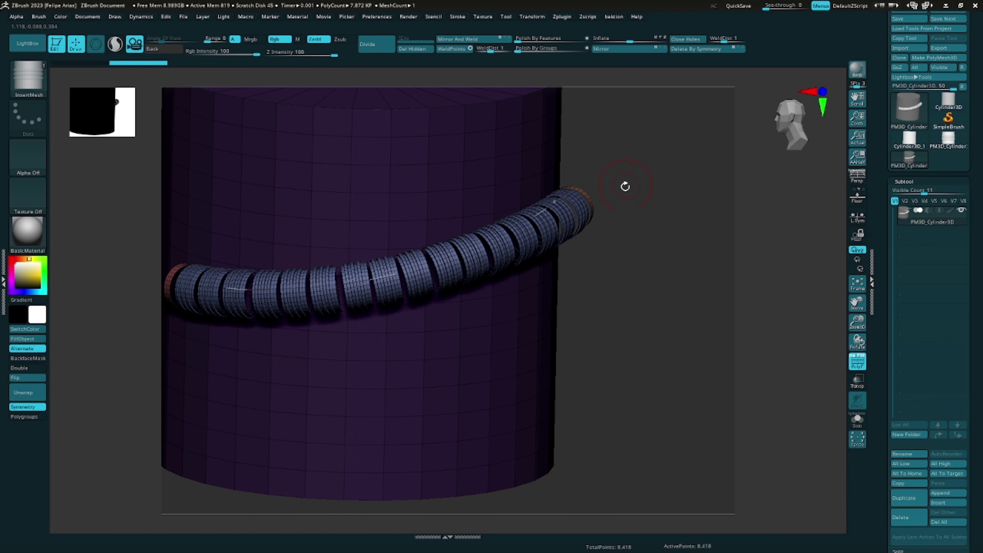
pyautogui.moveTo(623, 222); pyautogui.dragTo(685, 211)
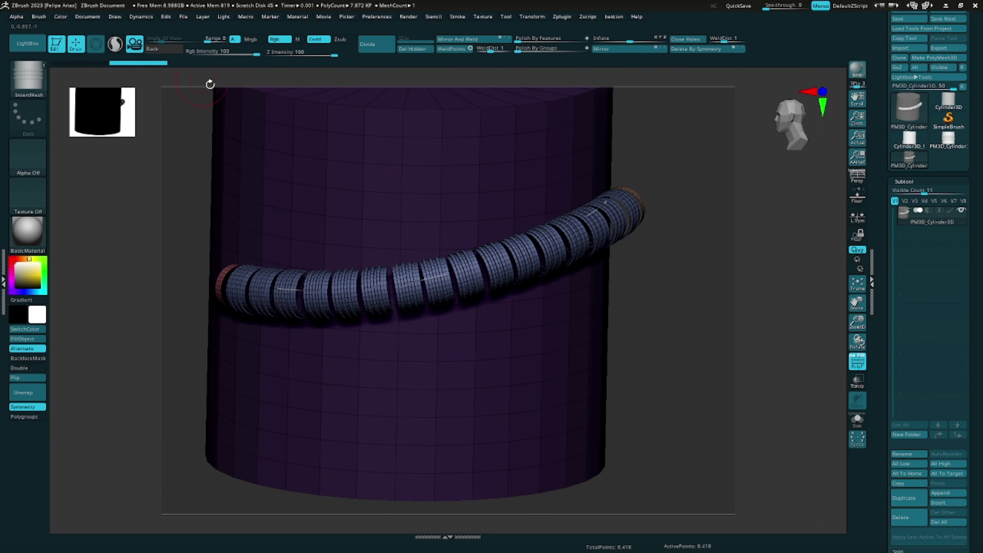
# Enable Weld Points in Brush > Modifiers
pyautogui.click(39, 16)
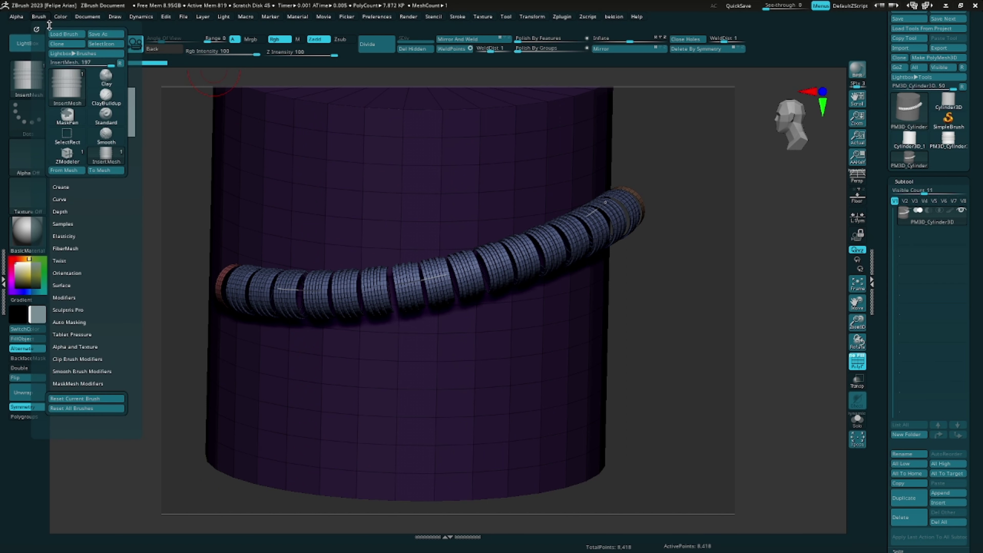
pyautogui.click(72, 299)
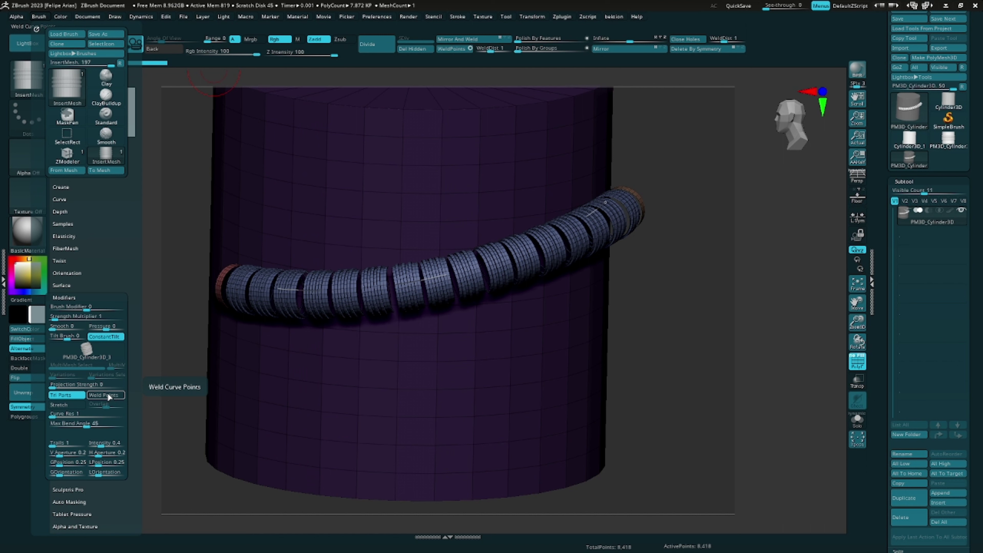
pyautogui.click(104, 399)
pyautogui.scroll(3, 441, 322)
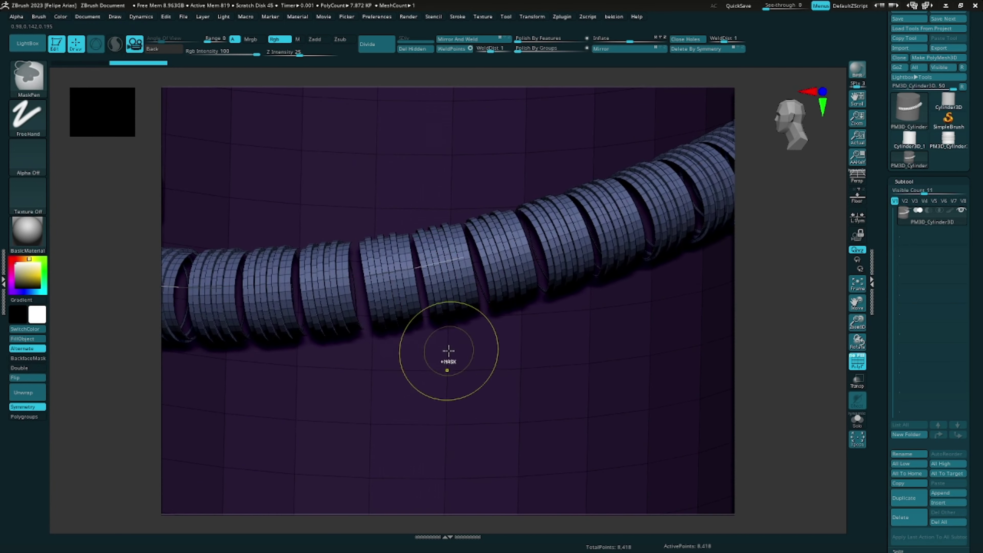
pyautogui.scroll(-3, 579, 215)
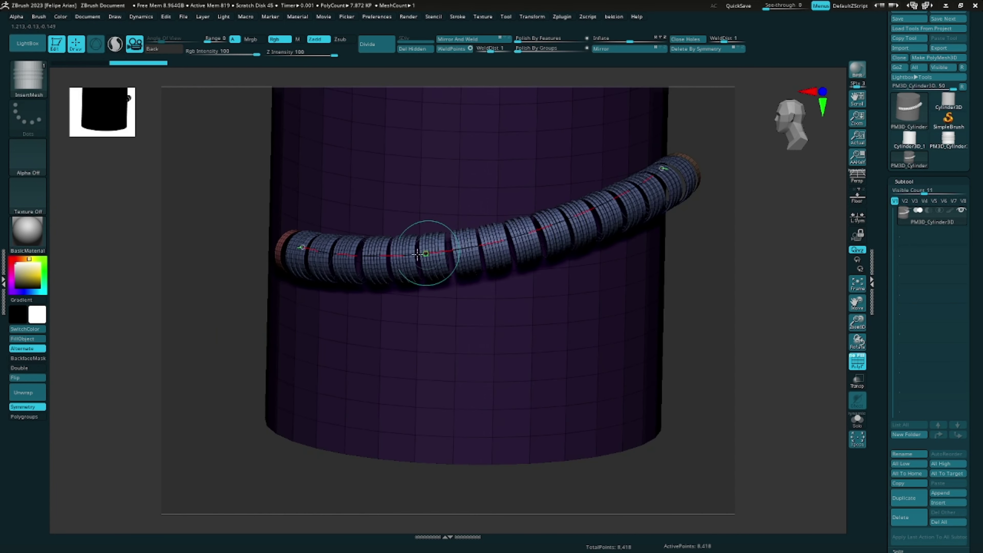
# Remove the ring tube and snap to a straight front view of the cylinder
pyautogui.moveTo(579, 214); pyautogui.dragTo(645, 214, button='right')
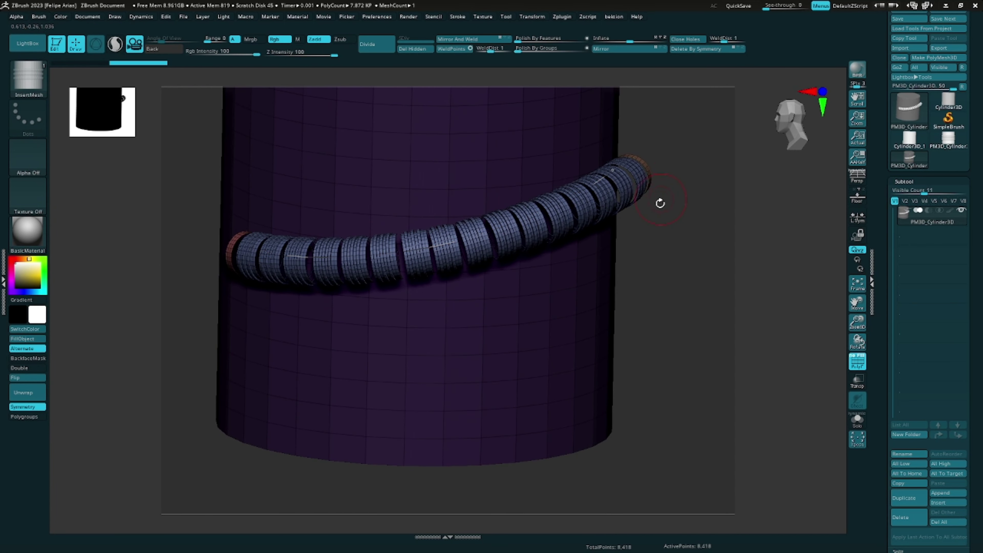
pyautogui.keyDown('ctrl'); pyautogui.keyDown('shift'); pyautogui.click(655, 217); pyautogui.keyUp('shift'); pyautogui.keyUp('ctrl')
pyautogui.keyDown('shift'); pyautogui.moveTo(656, 210); pyautogui.dragTo(636, 223); pyautogui.keyUp('shift')
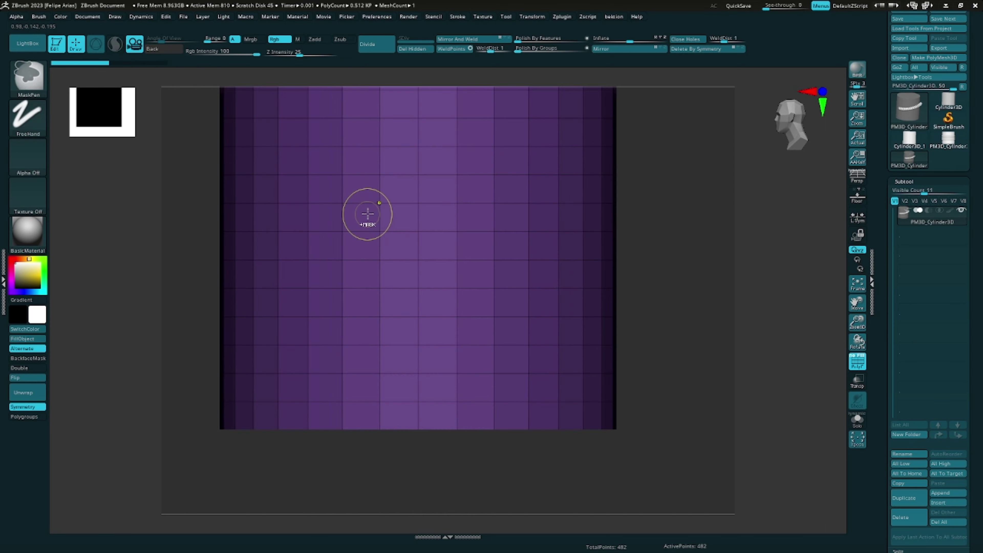
# Draw a ring tube rising to the upper right, then zoom in from below
pyautogui.press('ctrl')
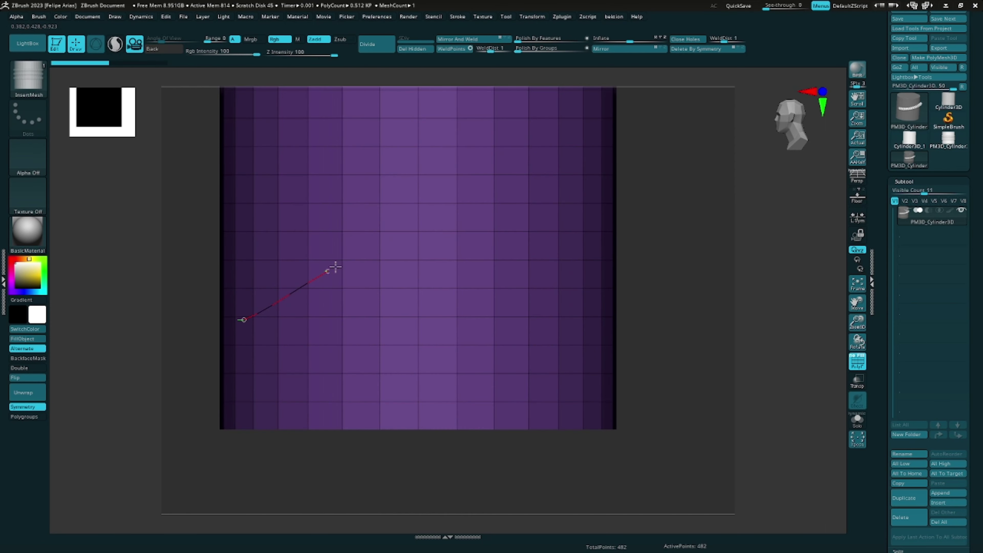
pyautogui.moveTo(506, 167); pyautogui.dragTo(596, 105)
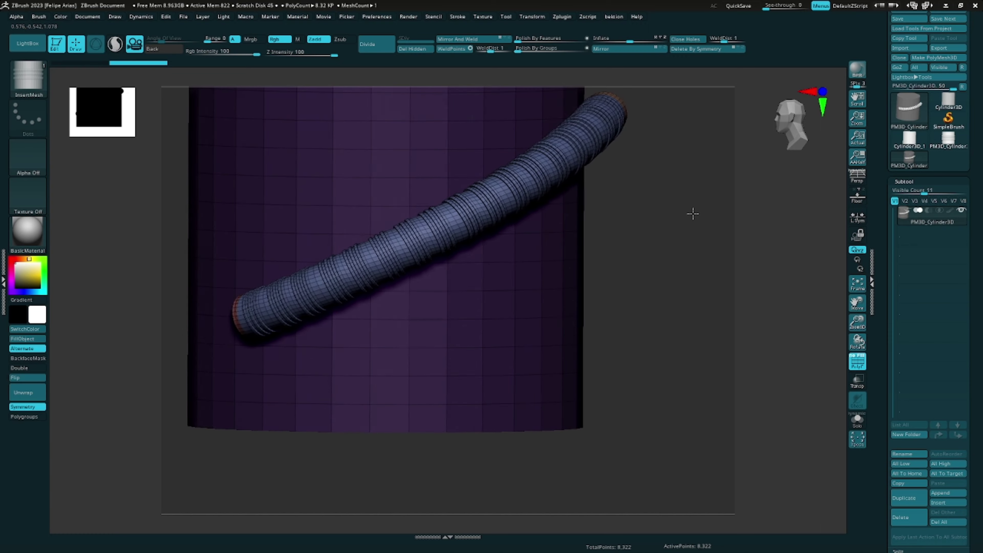
pyautogui.press('ctrl')
pyautogui.moveTo(447, 271)
pyautogui.keyDown('ctrl'); pyautogui.mouseDown(button='right')
pyautogui.moveTo(505, 197)
pyautogui.moveTo(540, 187)
pyautogui.moveTo(384, 268)
pyautogui.moveTo(469, 265)
pyautogui.moveTo(499, 250)
pyautogui.moveTo(465, 219)
pyautogui.moveTo(368, 322)
pyautogui.mouseUp(button='right'); pyautogui.keyUp('ctrl')
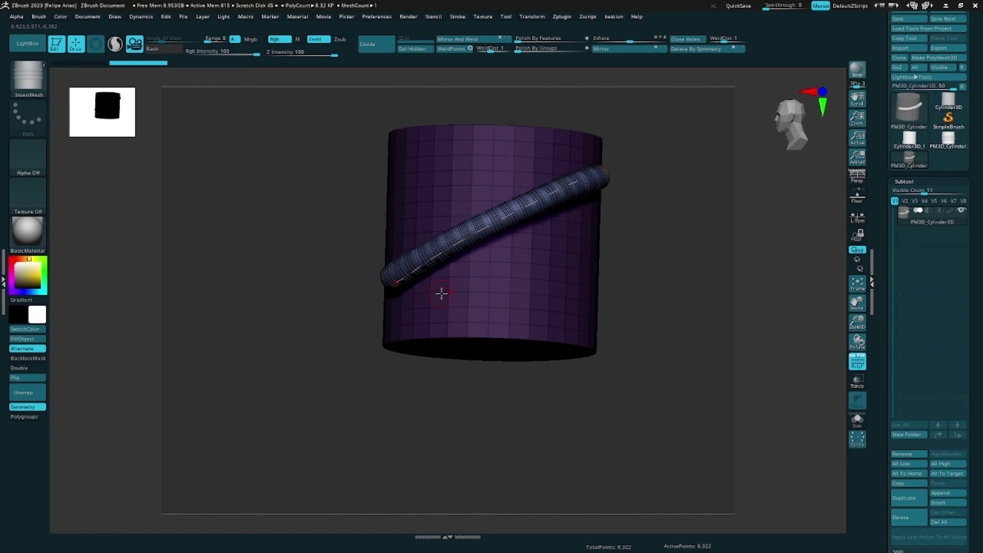
pyautogui.moveTo(441, 293)
pyautogui.mouseDown(button='right')
pyautogui.moveTo(496, 305)
pyautogui.moveTo(496, 323)
pyautogui.moveTo(324, 352)
pyautogui.mouseUp(button='right')
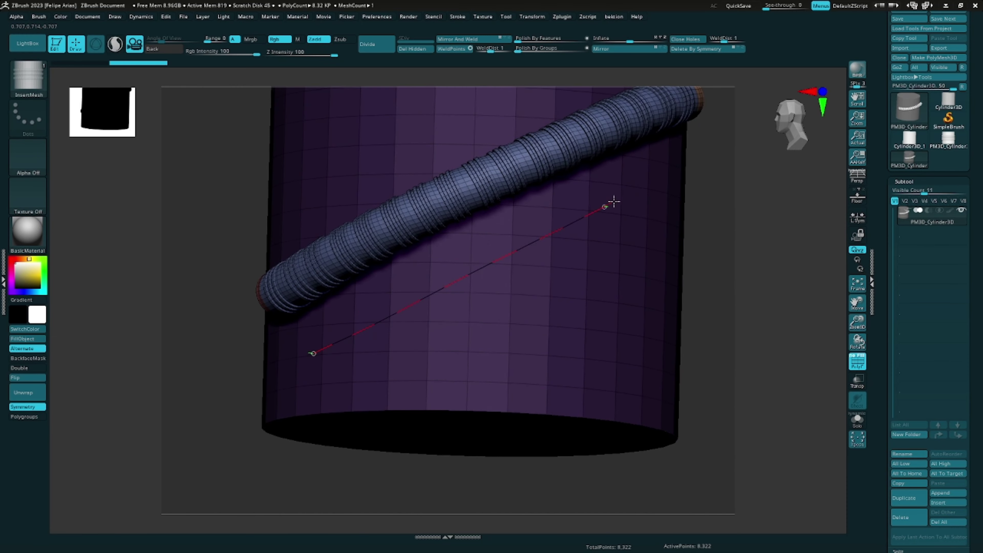
# Draw diagonal tubes across the cylinder and one wrapping around its top edge
pyautogui.moveTo(614, 201); pyautogui.dragTo(613, 202)
pyautogui.moveTo(614, 201); pyautogui.dragTo(347, 340, button='right')
pyautogui.moveTo(347, 340); pyautogui.dragTo(526, 263)
pyautogui.moveTo(659, 235)
pyautogui.keyDown('shift'); pyautogui.mouseDown(button='right')
pyautogui.moveTo(648, 237)
pyautogui.moveTo(678, 274)
pyautogui.moveTo(592, 202)
pyautogui.moveTo(404, 260)
pyautogui.mouseUp(button='right'); pyautogui.keyUp('shift')
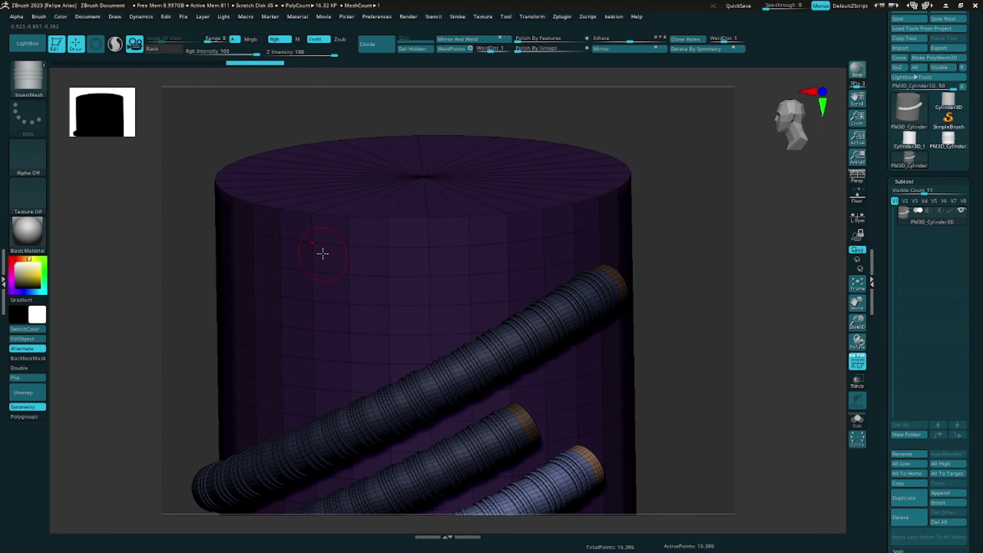
pyautogui.moveTo(322, 253); pyautogui.dragTo(679, 200)
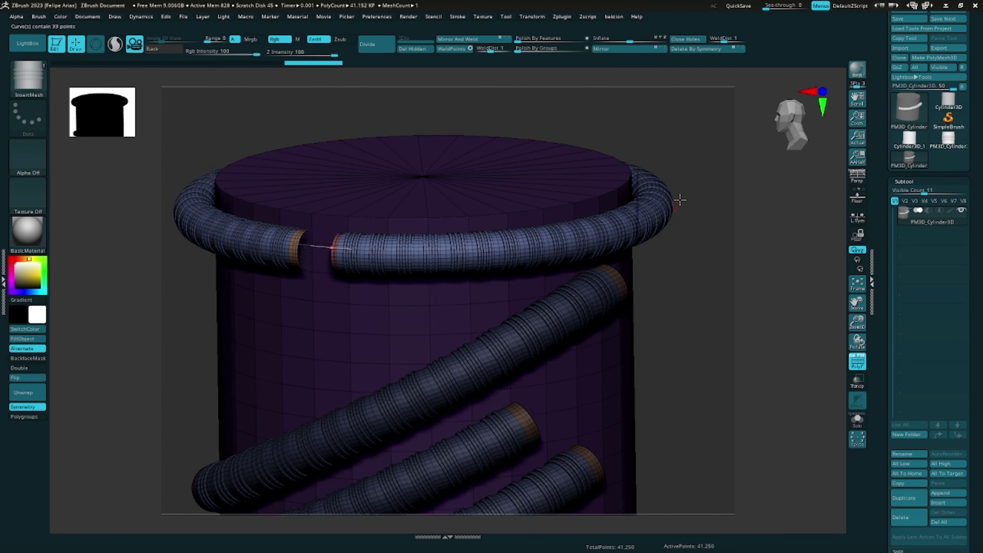
# Orbit and zoom in on the tubes, toggling PolyF to check the meshes
pyautogui.moveTo(696, 177)
pyautogui.mouseDown(button='right')
pyautogui.moveTo(696, 123)
pyautogui.moveTo(685, 191)
pyautogui.moveTo(692, 163)
pyautogui.mouseUp(button='right')
pyautogui.click(857, 361)
pyautogui.moveTo(677, 241)
pyautogui.mouseDown(button='right')
pyautogui.moveTo(654, 270)
pyautogui.moveTo(542, 329)
pyautogui.moveTo(524, 240)
pyautogui.moveTo(402, 232)
pyautogui.moveTo(393, 278)
pyautogui.moveTo(472, 249)
pyautogui.moveTo(473, 274)
pyautogui.moveTo(580, 271)
pyautogui.mouseUp(button='right')
pyautogui.hotkey('shift', 'f')
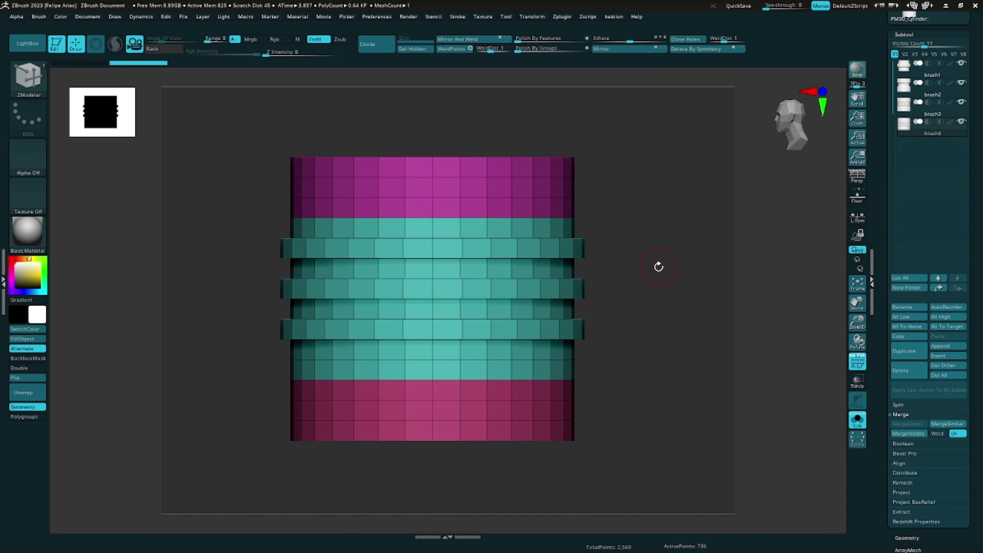
# Step through the brush3, brush2 and brush4 ring-variant subtools
pyautogui.moveTo(658, 267)
pyautogui.mouseDown(button='right')
pyautogui.moveTo(616, 248)
pyautogui.moveTo(740, 212)
pyautogui.mouseUp(button='right')
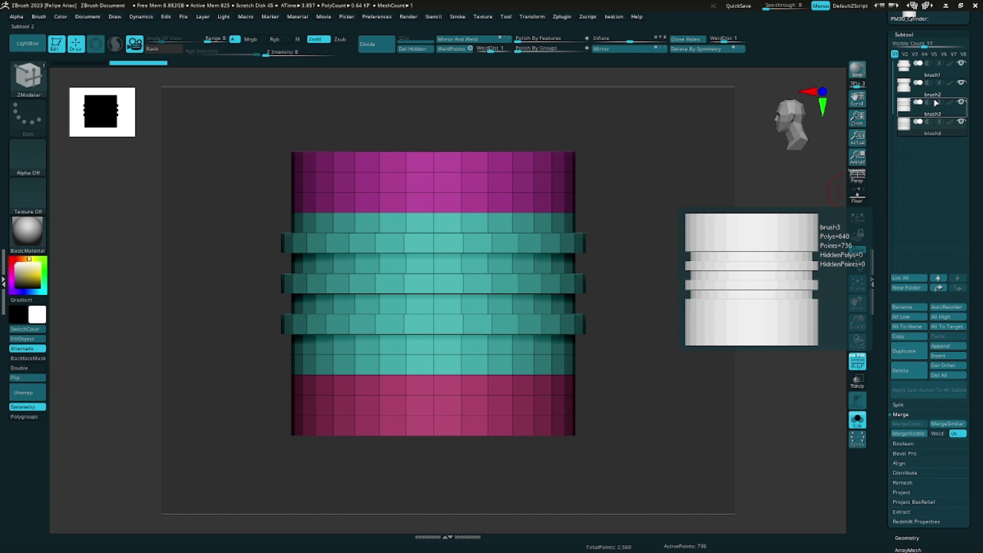
pyautogui.press('Up')
pyautogui.click(942, 95)
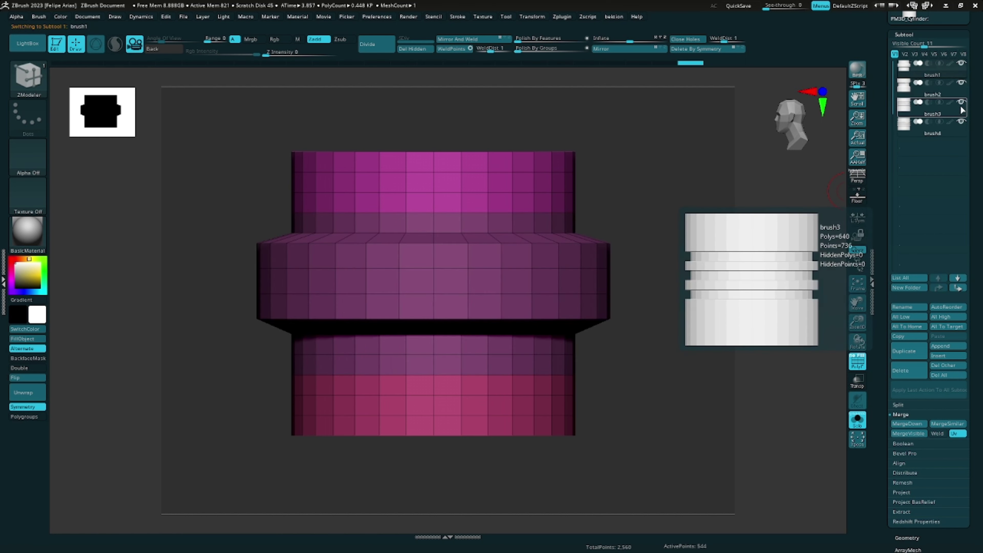
pyautogui.press('Down')
pyautogui.press('Down')
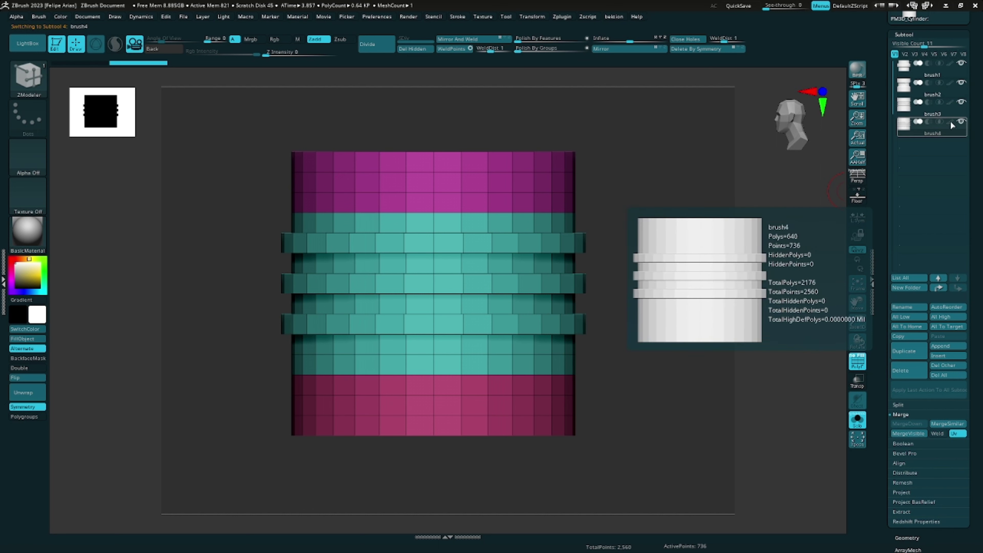
# Select the brush1 subtool and open the brush library
pyautogui.press('Up')
pyautogui.press('Up')
pyautogui.press('Up')
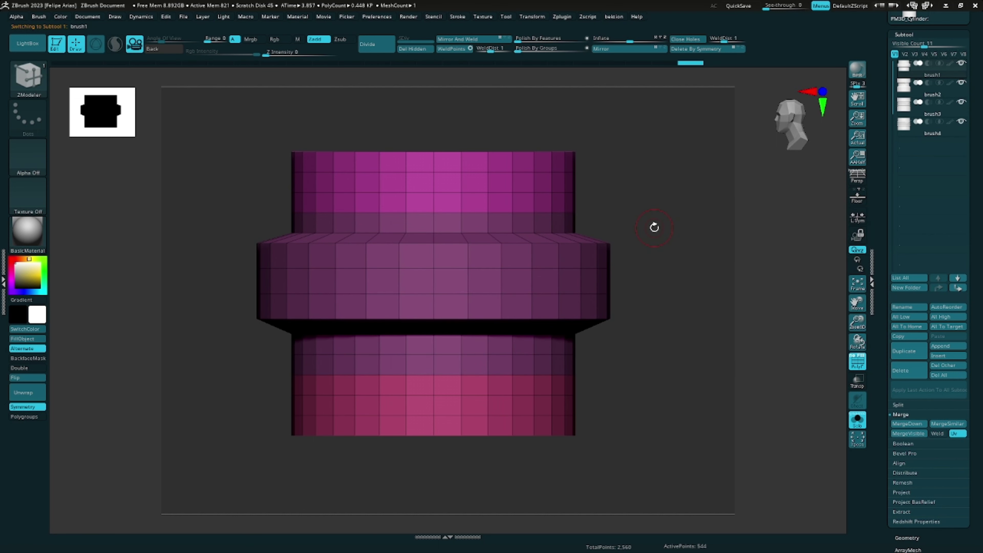
pyautogui.moveTo(654, 217)
pyautogui.mouseDown()
pyautogui.moveTo(663, 226)
pyautogui.moveTo(655, 232)
pyautogui.mouseUp()
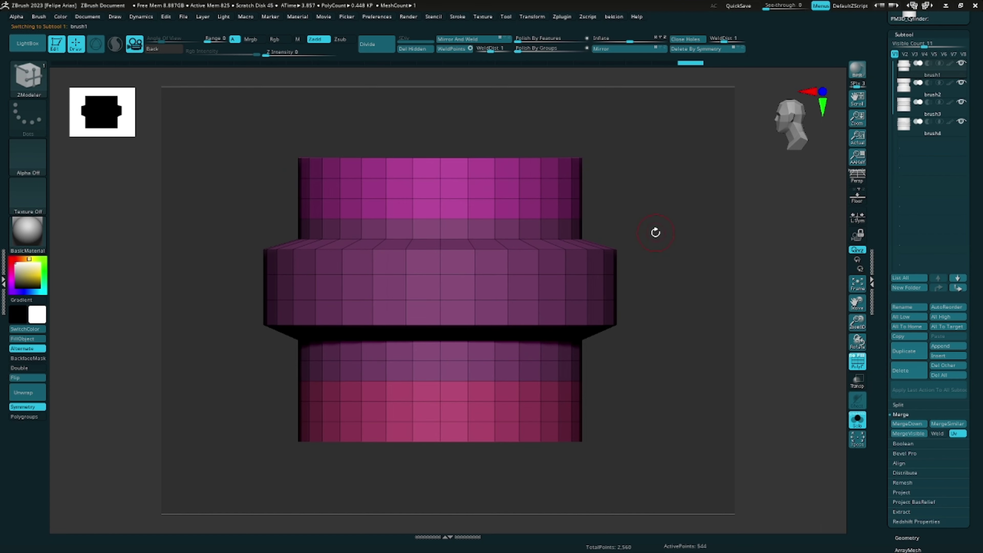
pyautogui.click(38, 89)
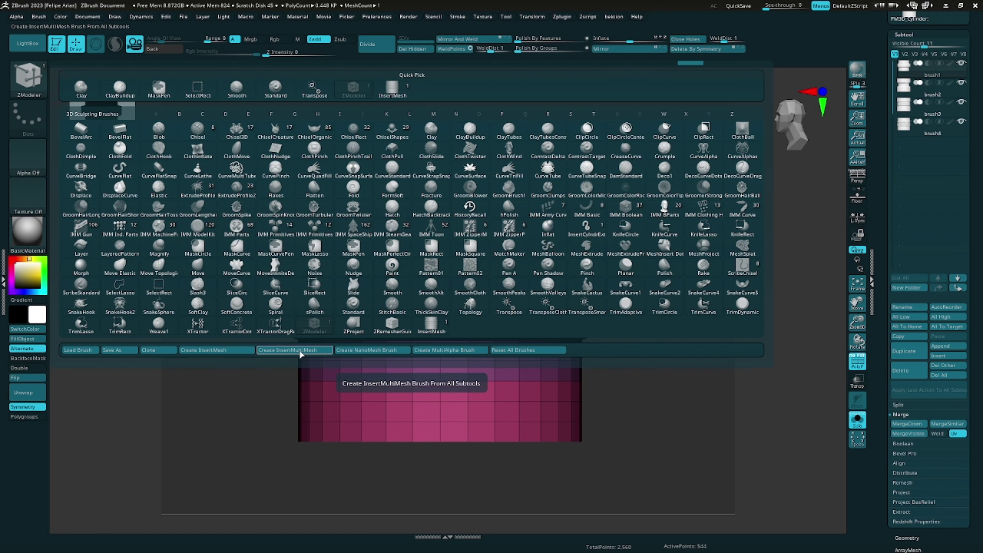
# Create an InsertMultiMesh brush from all subtools and pick the brush1 and brush3 parts
pyautogui.click(292, 350)
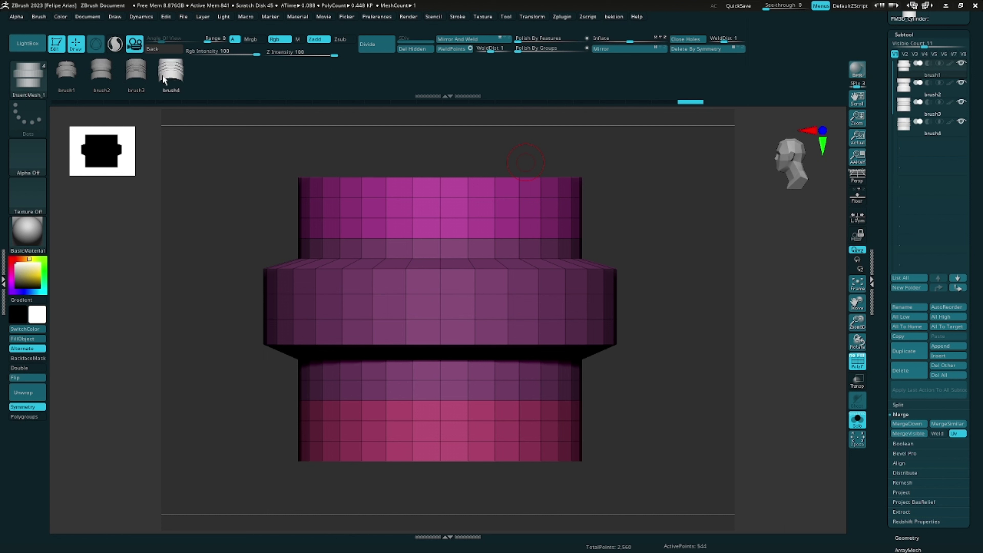
pyautogui.click(65, 72)
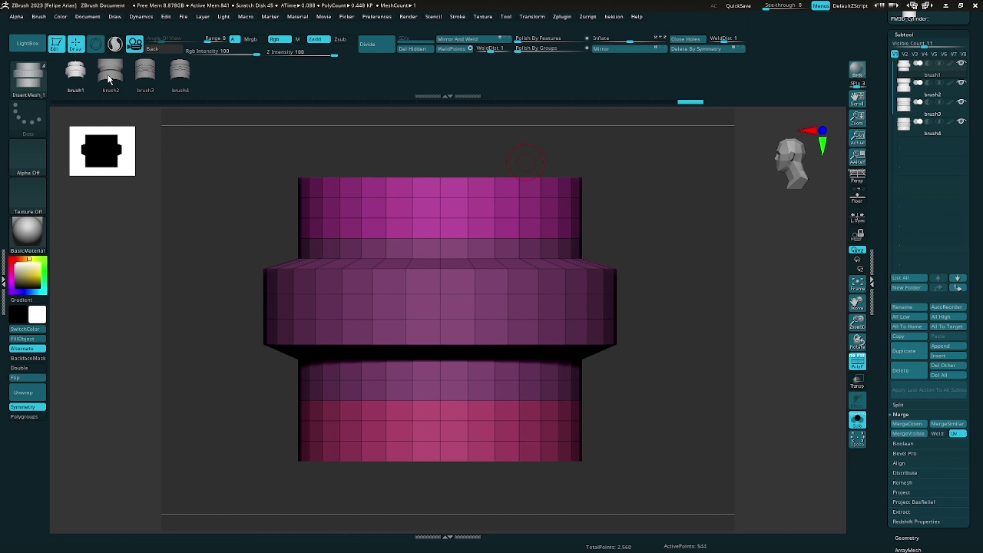
pyautogui.click(150, 71)
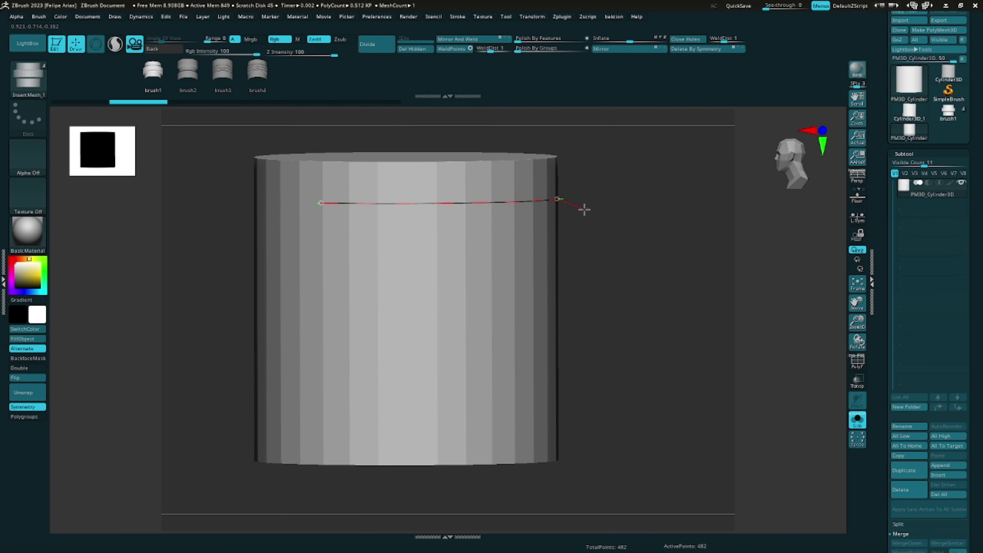
# Draw ring-tube curves from top to bottom, switching IMM parts brush1 through brush4
pyautogui.moveTo(585, 209); pyautogui.dragTo(593, 211)
pyautogui.click(189, 81)
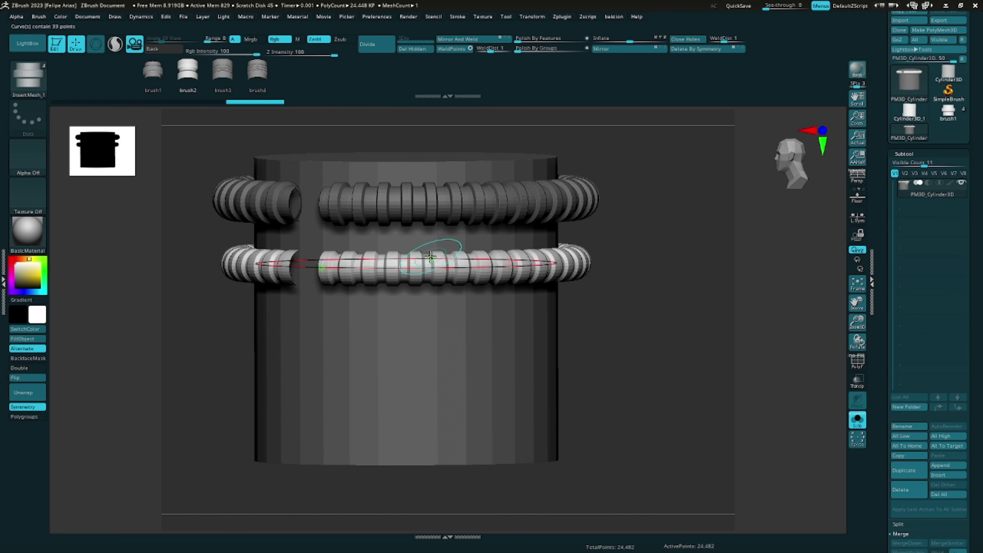
pyautogui.click(229, 72)
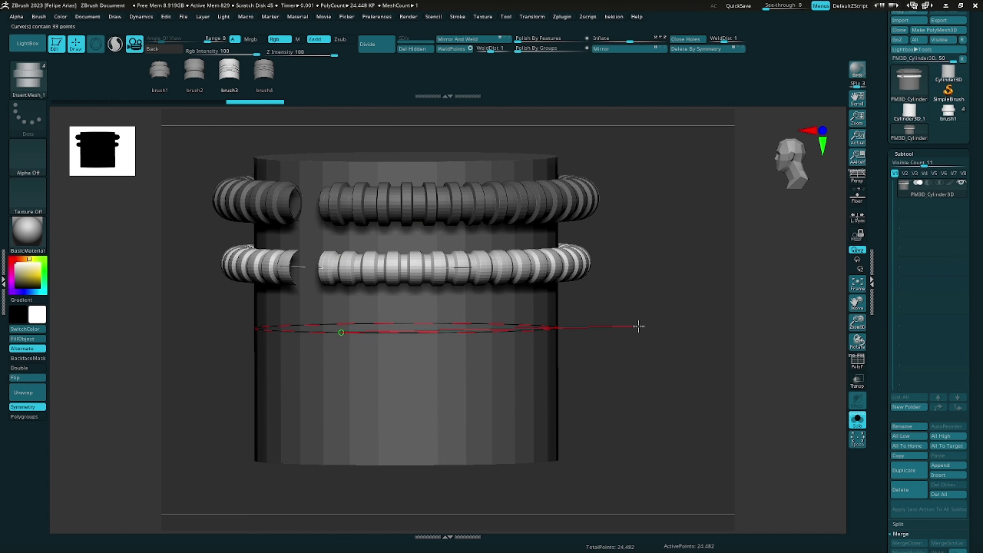
pyautogui.moveTo(638, 326); pyautogui.dragTo(646, 301)
pyautogui.click(274, 79)
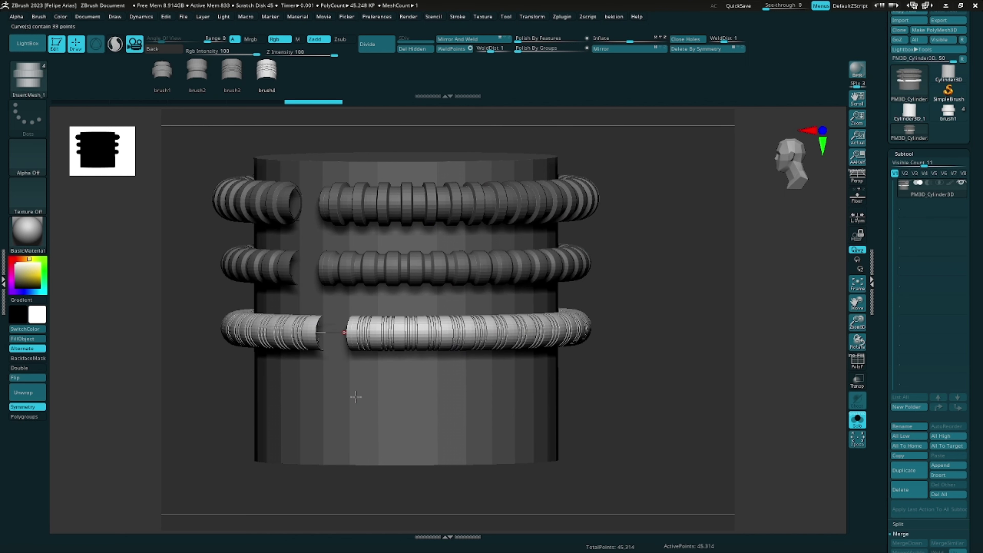
pyautogui.moveTo(628, 380)
pyautogui.mouseDown()
pyautogui.moveTo(675, 295)
pyautogui.moveTo(647, 311)
pyautogui.moveTo(669, 296)
pyautogui.moveTo(673, 316)
pyautogui.mouseUp()
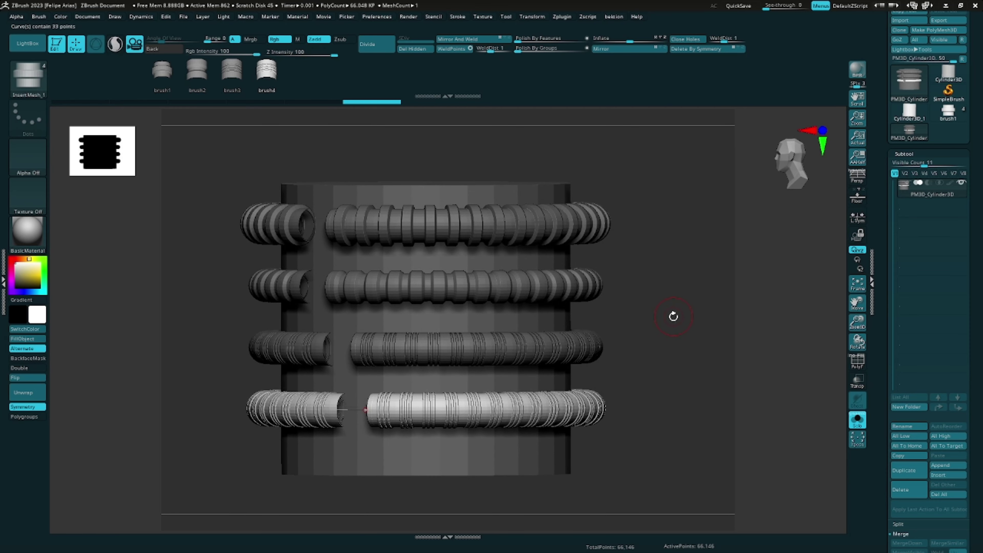